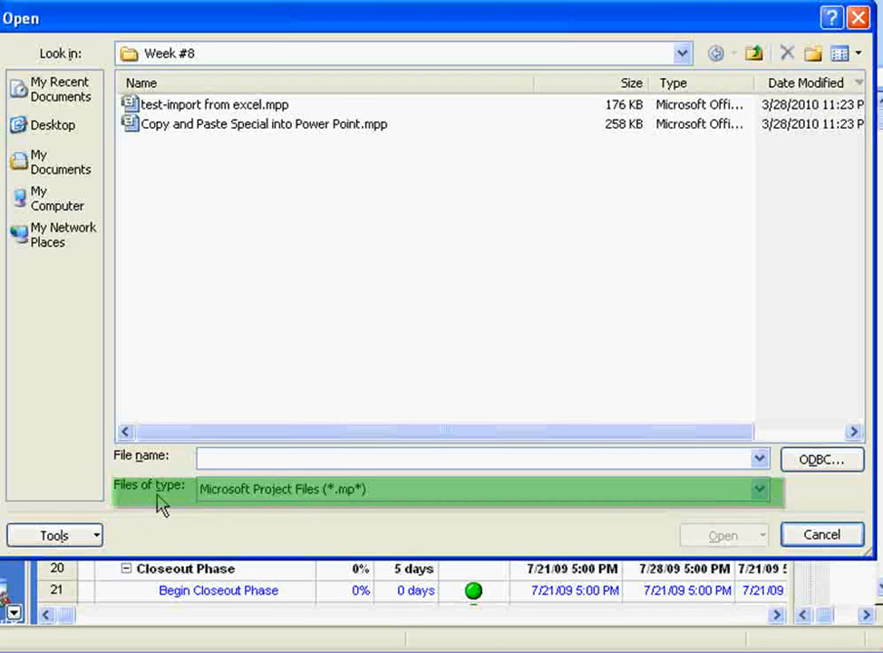
Filter the file list to CSV (Comma delimited) (*.csv) and open test-import from excel.csv in Excel.
left_click(759, 494)
left_click(762, 582)
left_click(763, 582)
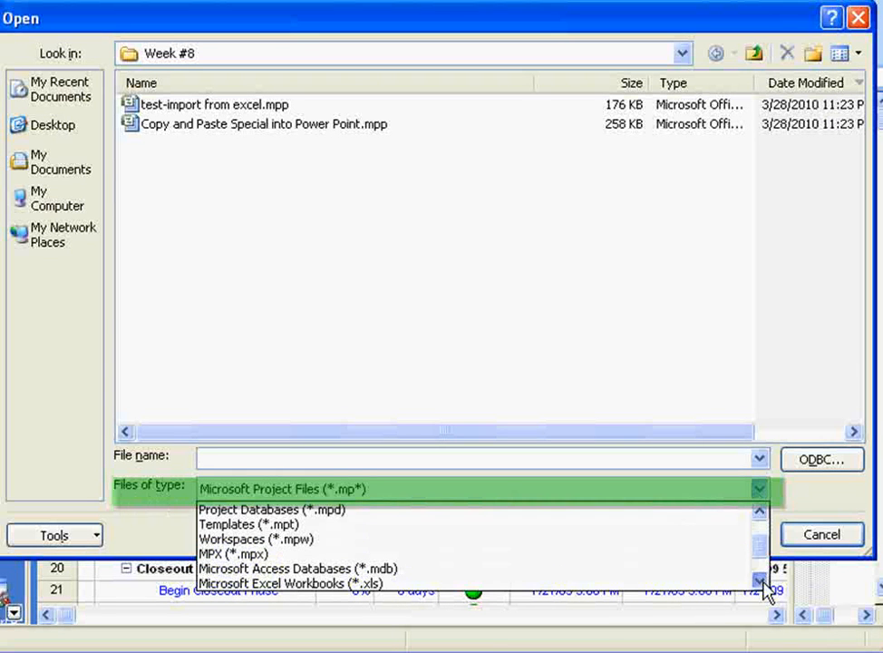
left_click(763, 582)
left_click(763, 582)
left_click(763, 582)
left_click(763, 582)
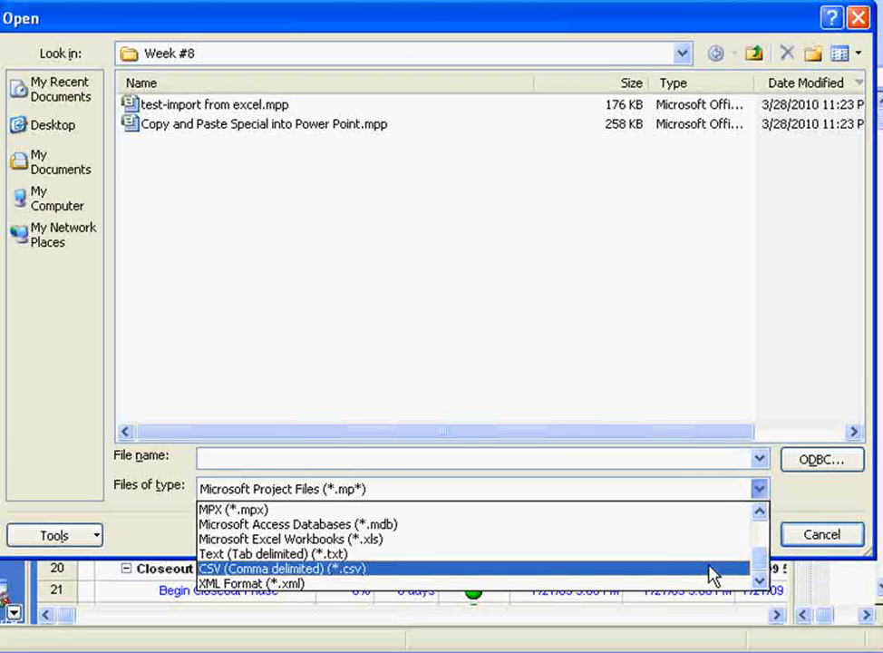
left_click(575, 571)
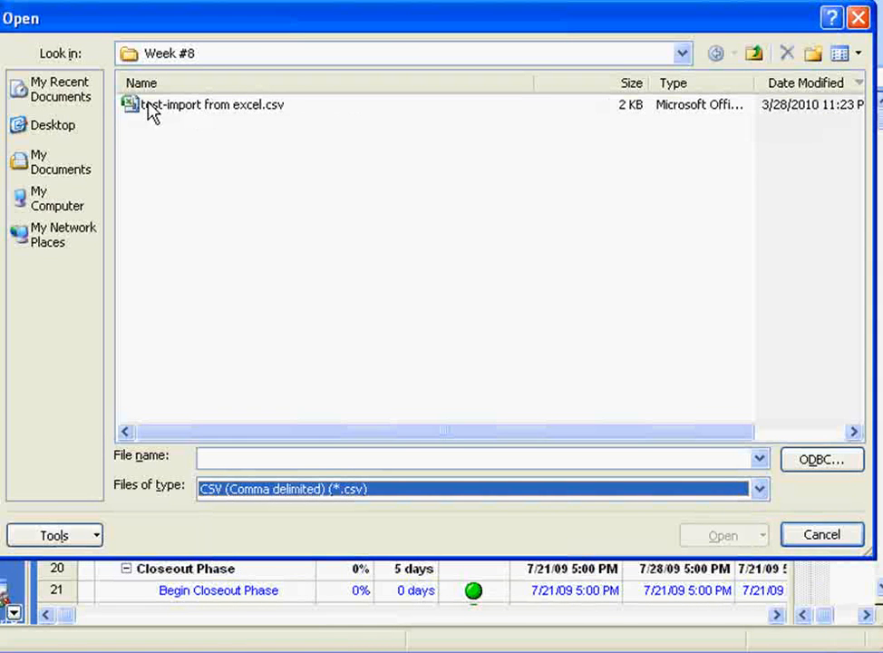
left_click(191, 113)
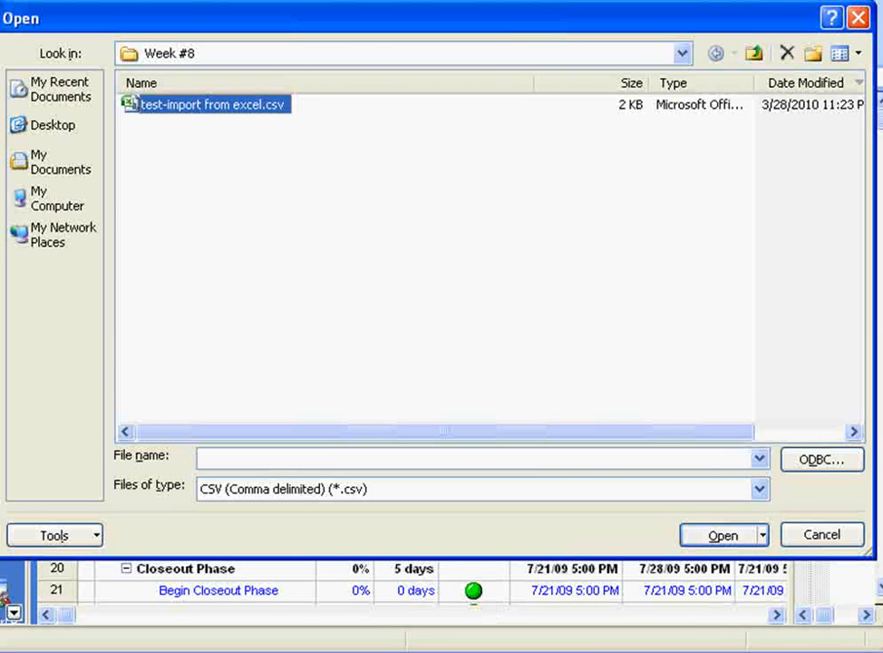
key("Return")
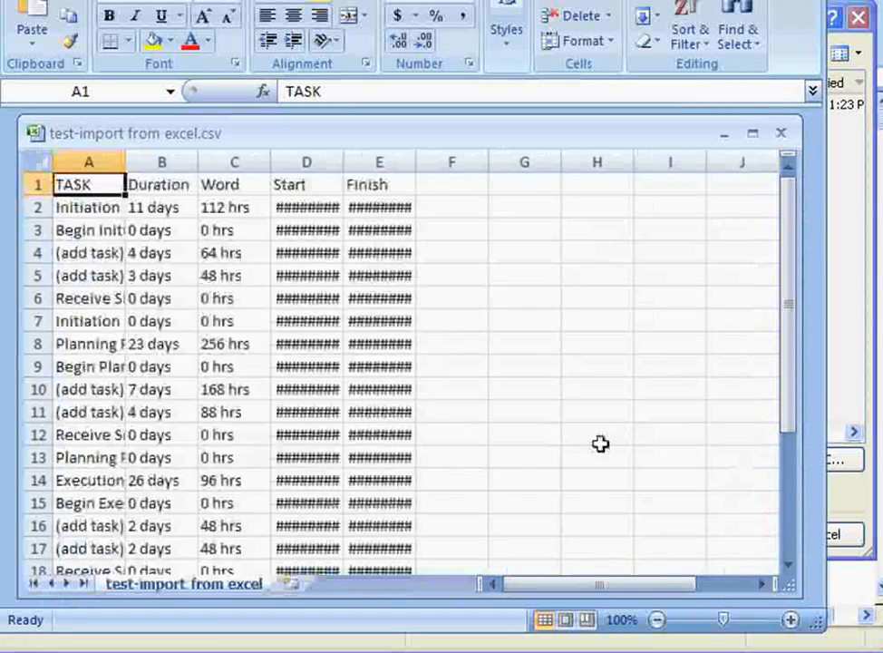
Widen the Finish and Start columns to fit their dates, and widen the TASK column.
double_click(419, 167)
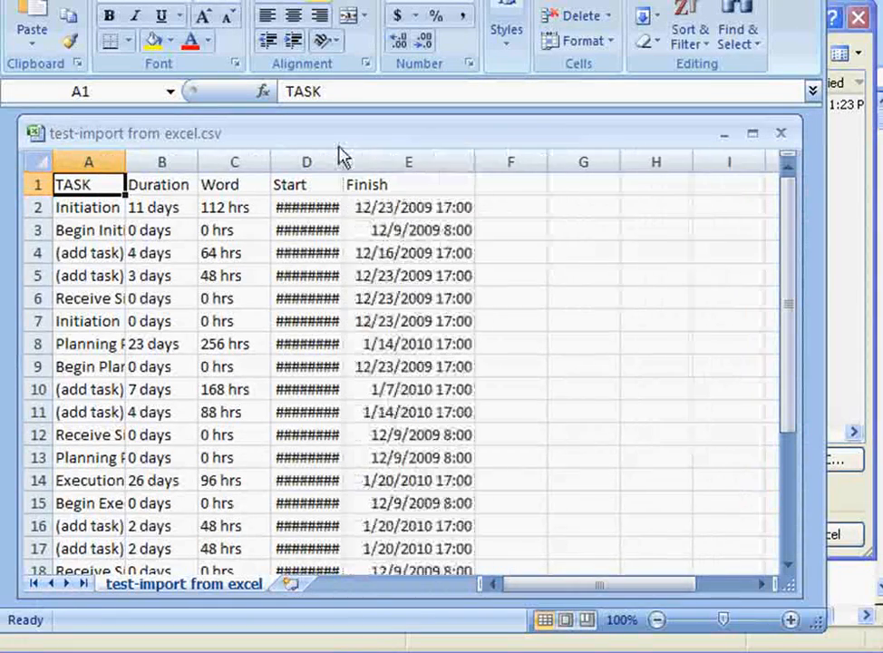
left_click_drag(341, 163, 427, 176)
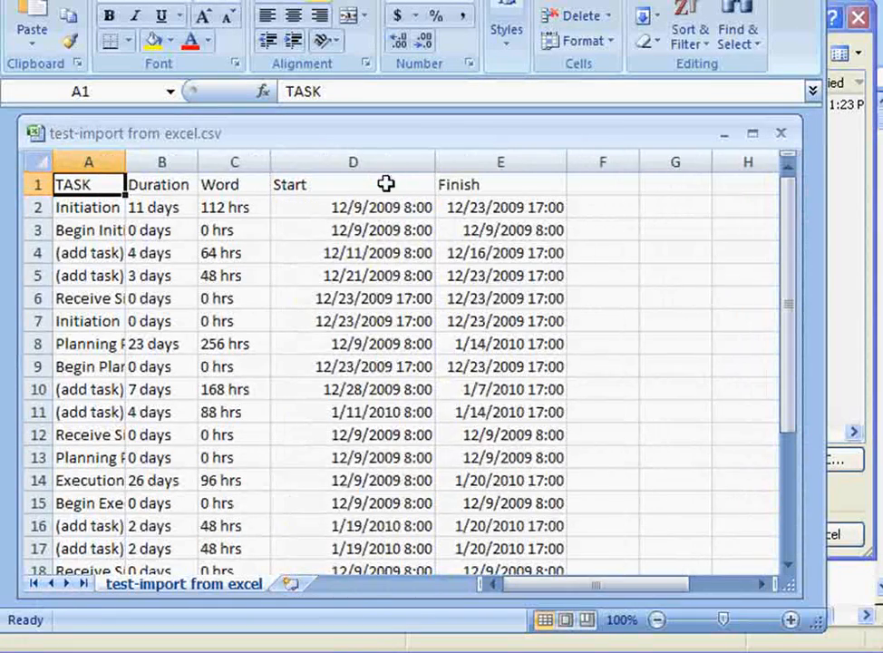
left_click_drag(119, 170, 177, 172)
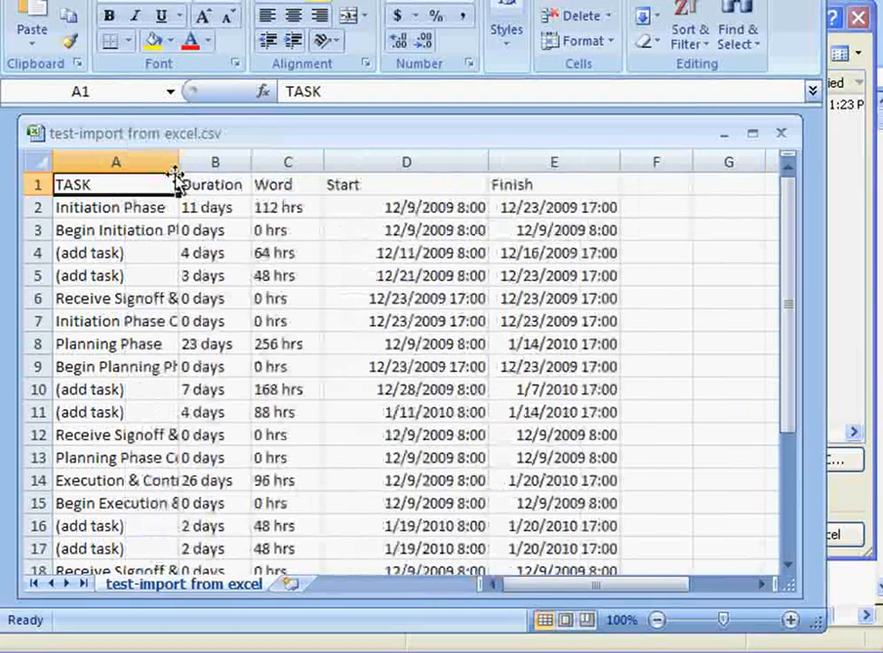
left_click(262, 178)
left_click_drag(262, 170, 109, 184)
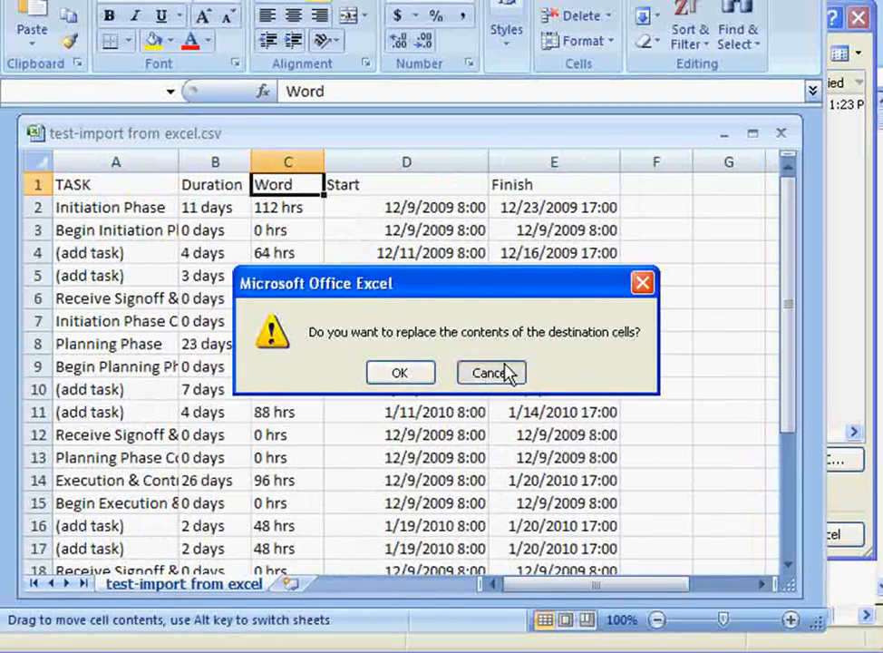
left_click(474, 374)
Maximize the workbook window and widen the TASK and Duration columns further for readable task names.
double_click(212, 136)
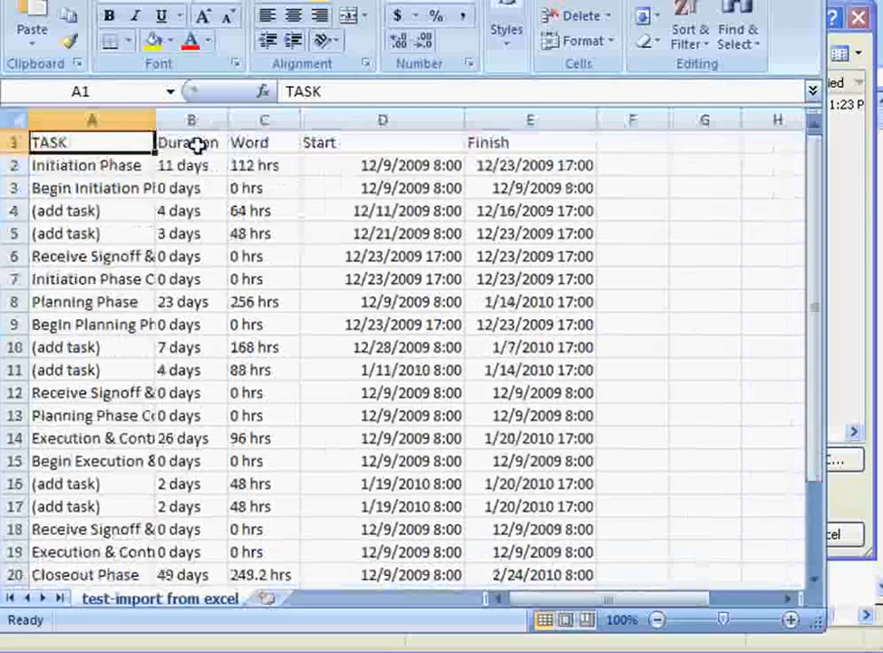
left_click_drag(154, 122, 201, 125)
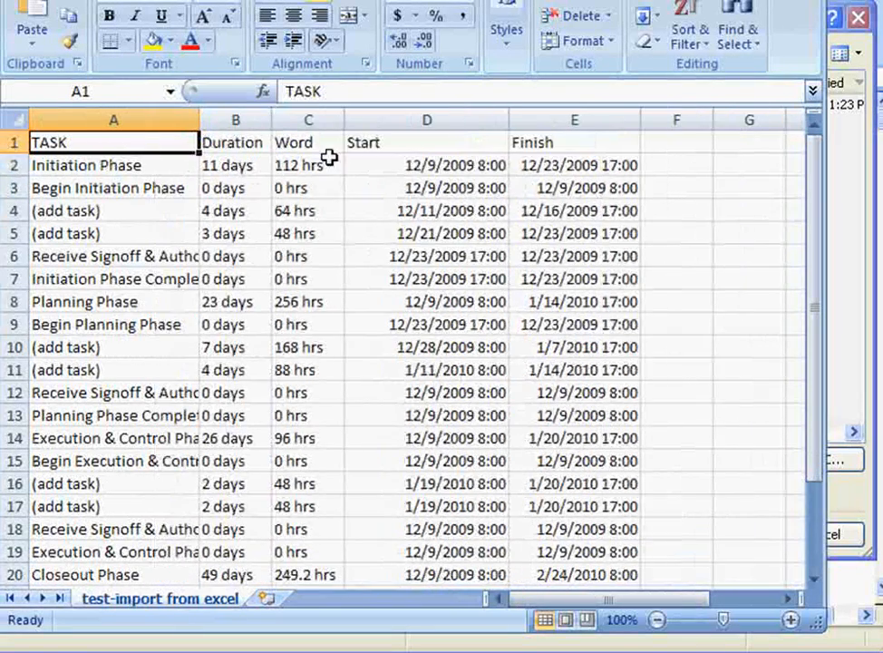
left_click_drag(270, 122, 313, 123)
left_click_drag(198, 122, 284, 129)
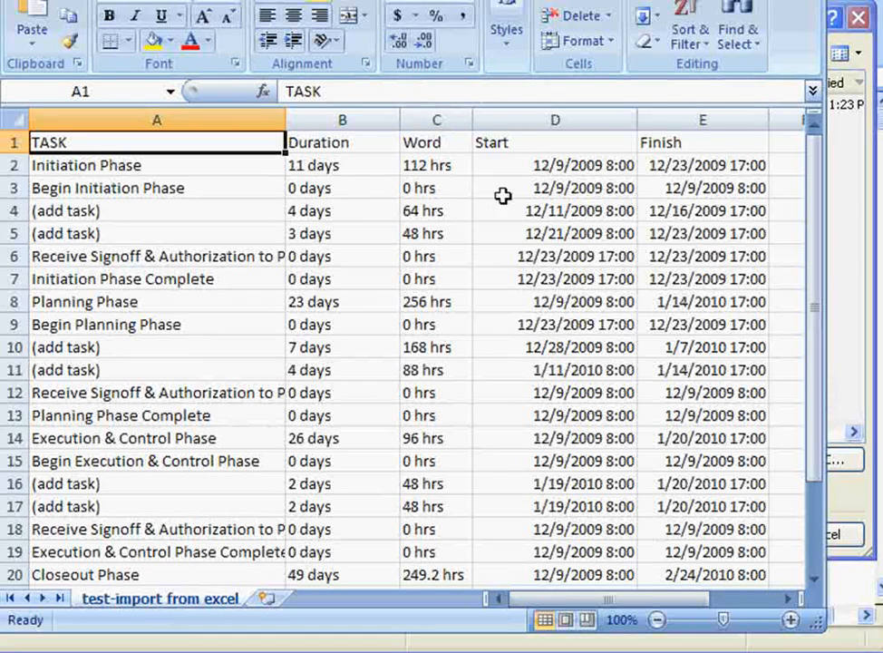
Correct the header in cell C1 to Work and narrow the Start column slightly.
left_click(423, 119)
left_click(434, 145)
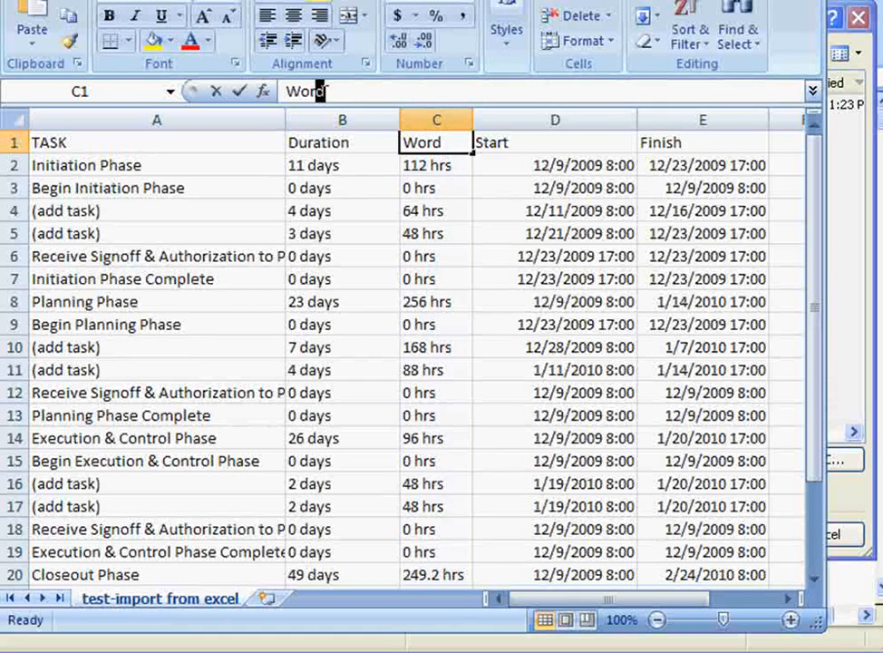
left_click_drag(317, 92, 323, 91)
type("k")
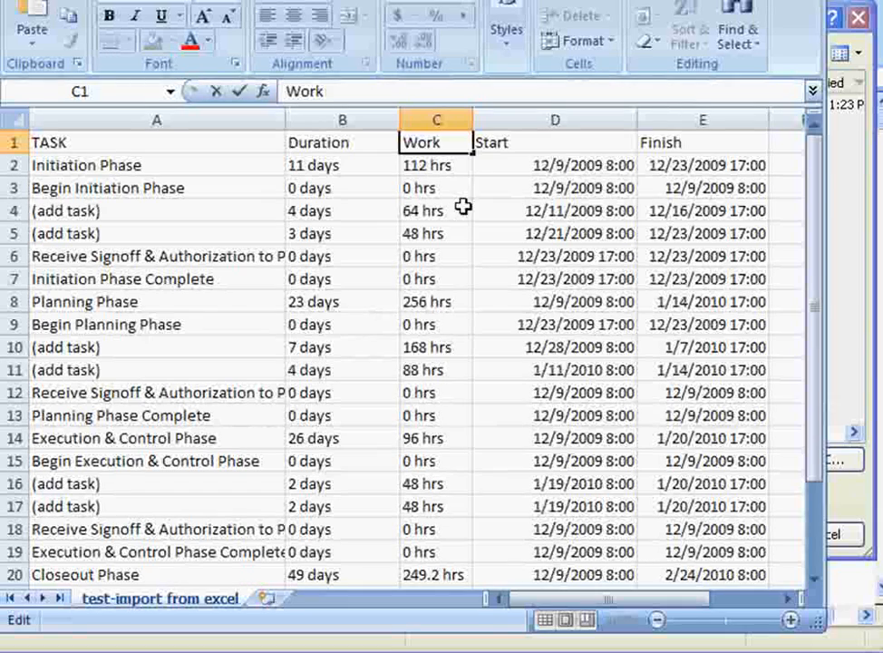
left_click(497, 142)
left_click_drag(639, 112, 619, 114)
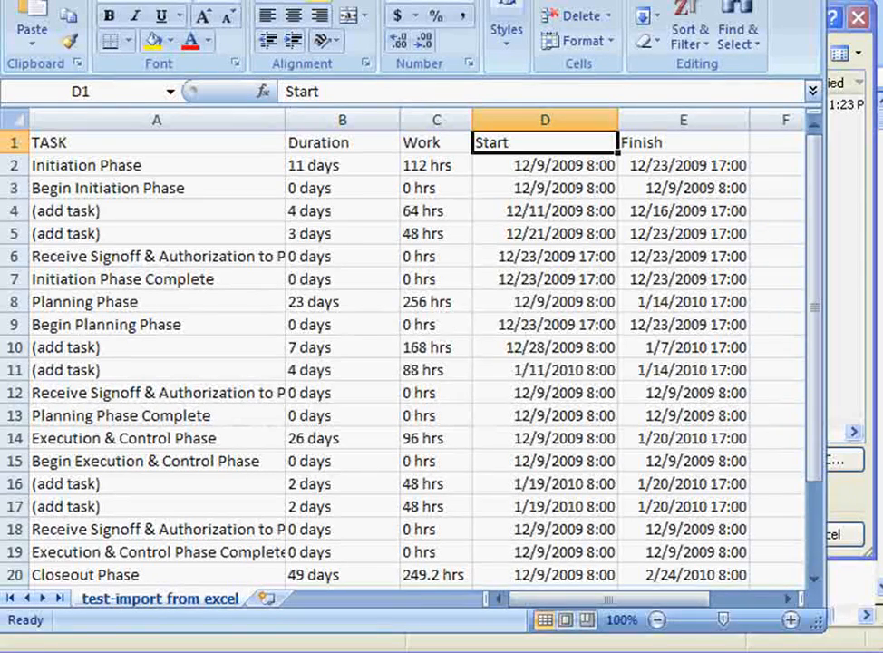
Save the changes to test-import from excel.csv in CSV format over the existing file and close Excel.
key("alt+F4")
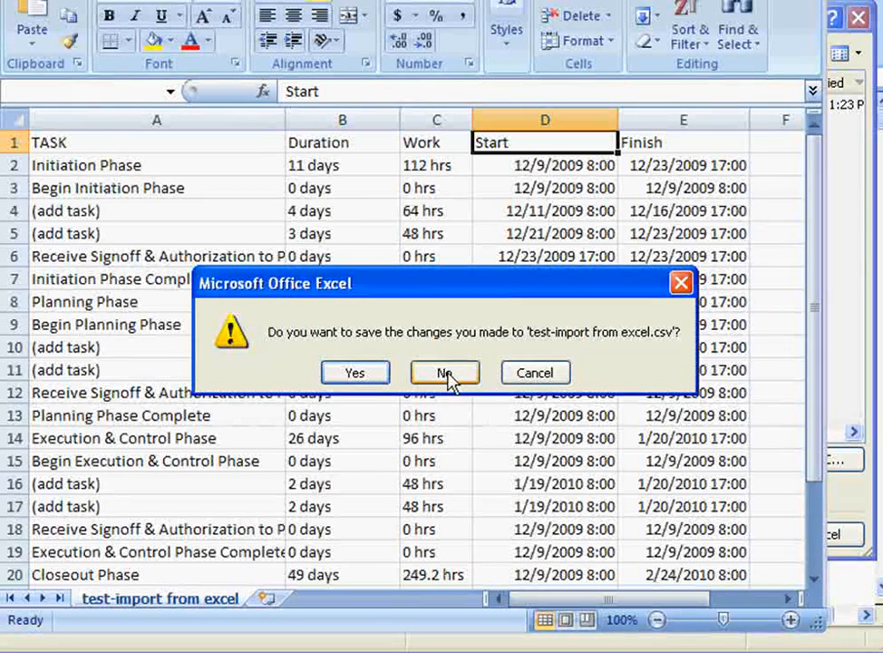
left_click(379, 374)
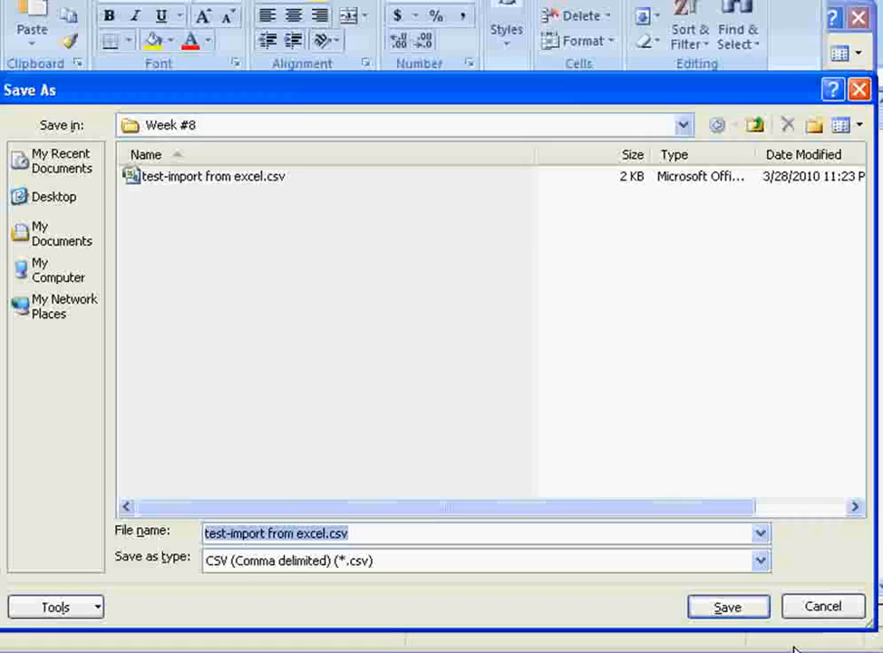
left_click(746, 617)
left_click(402, 370)
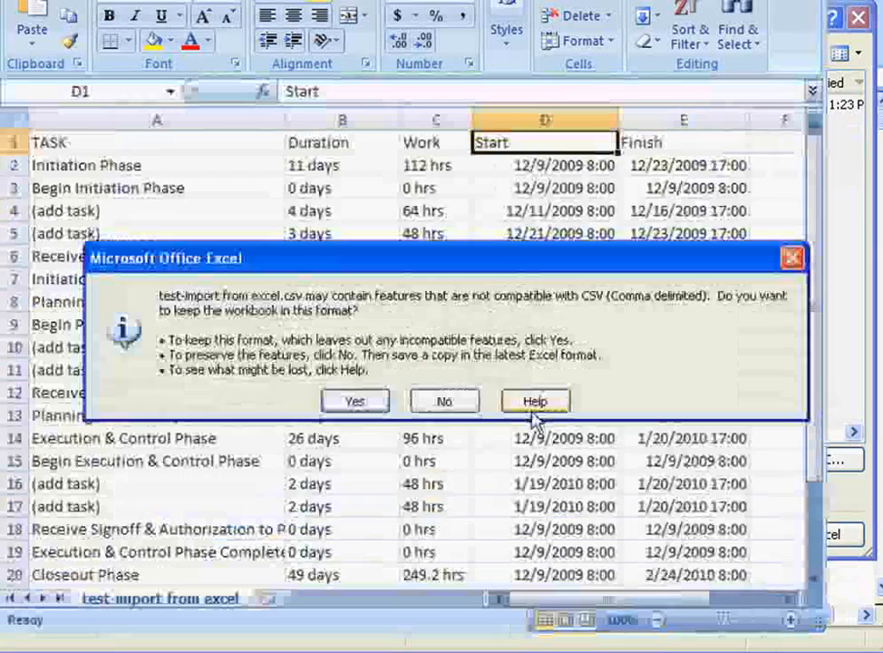
left_click(447, 403)
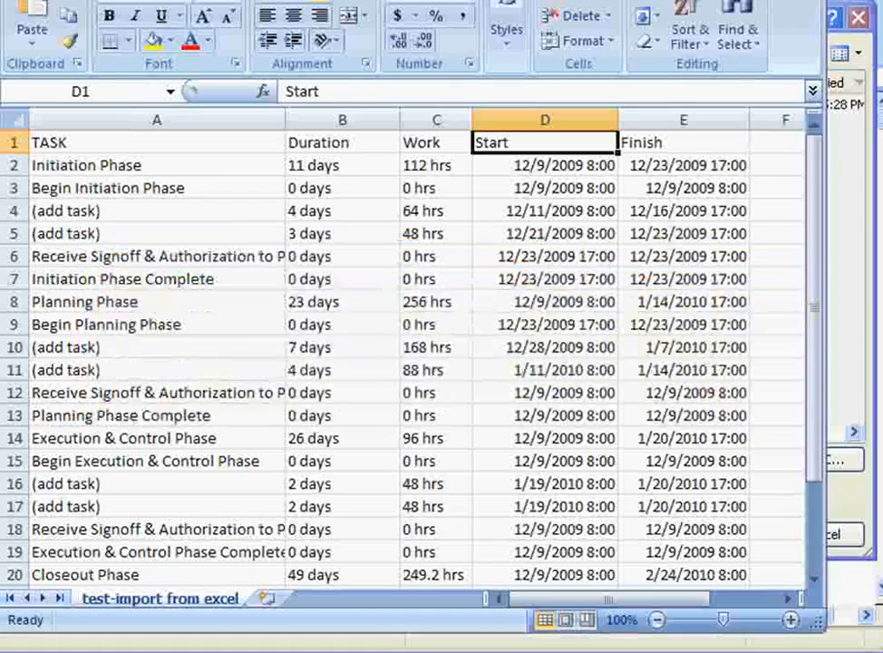
key("alt+F4")
left_click(453, 379)
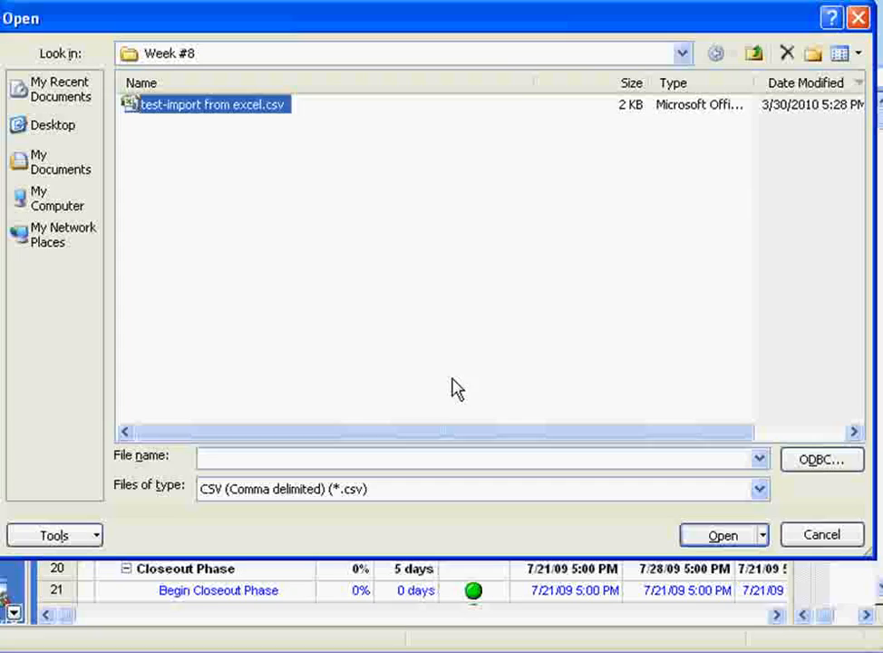
Restart the Open command in Project, filter to CSV (Comma delimited) files and open test-import from excel.csv for import.
left_click(802, 540)
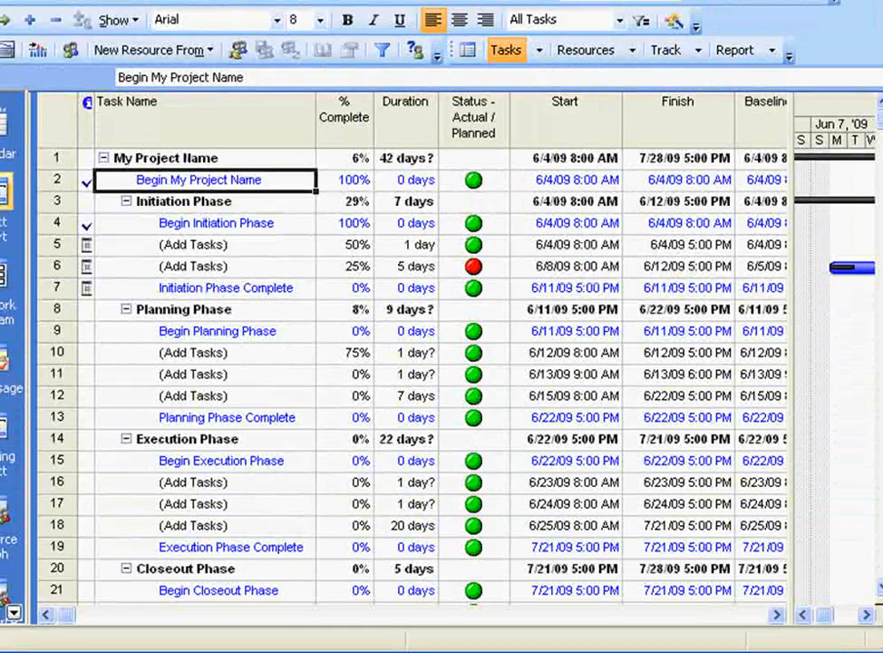
left_click(26, 2)
left_click(28, 9)
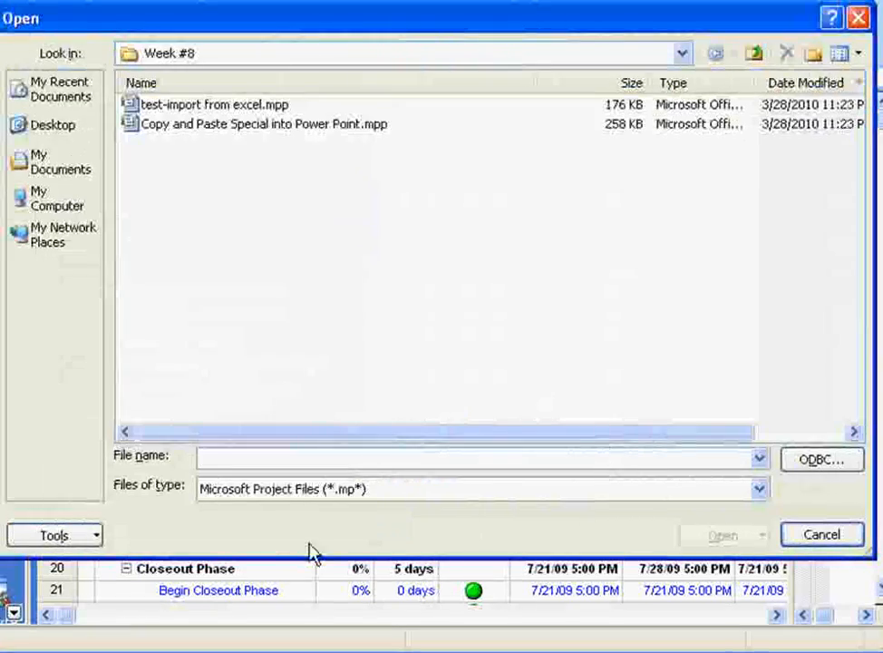
left_click(452, 491)
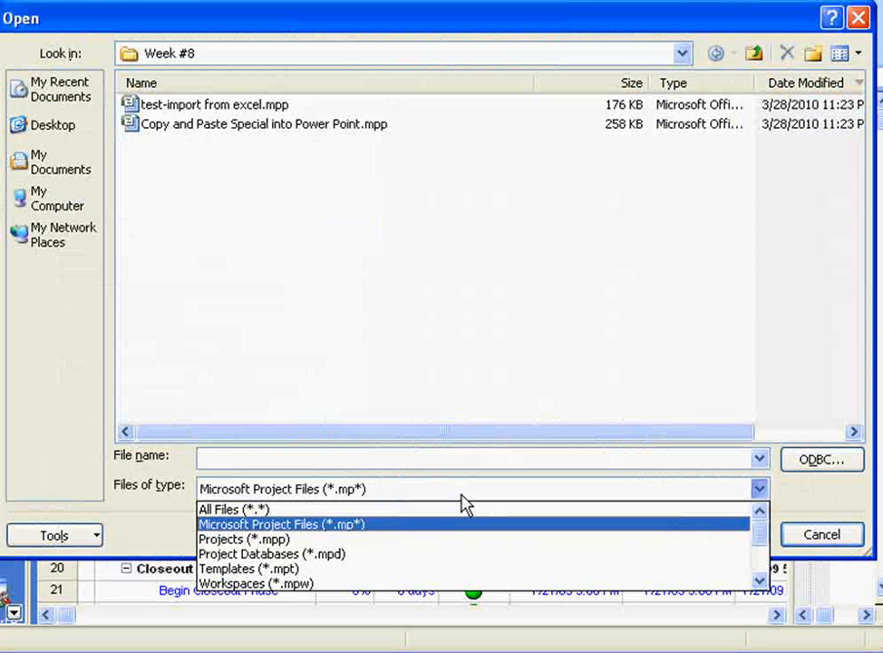
left_click(765, 546)
left_click(554, 567)
left_click(252, 111)
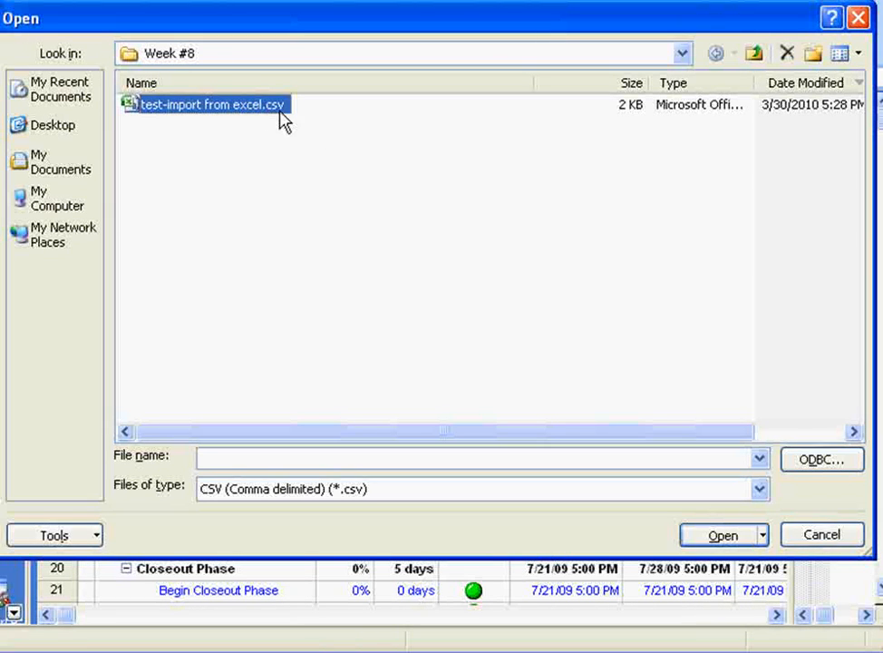
left_click(718, 546)
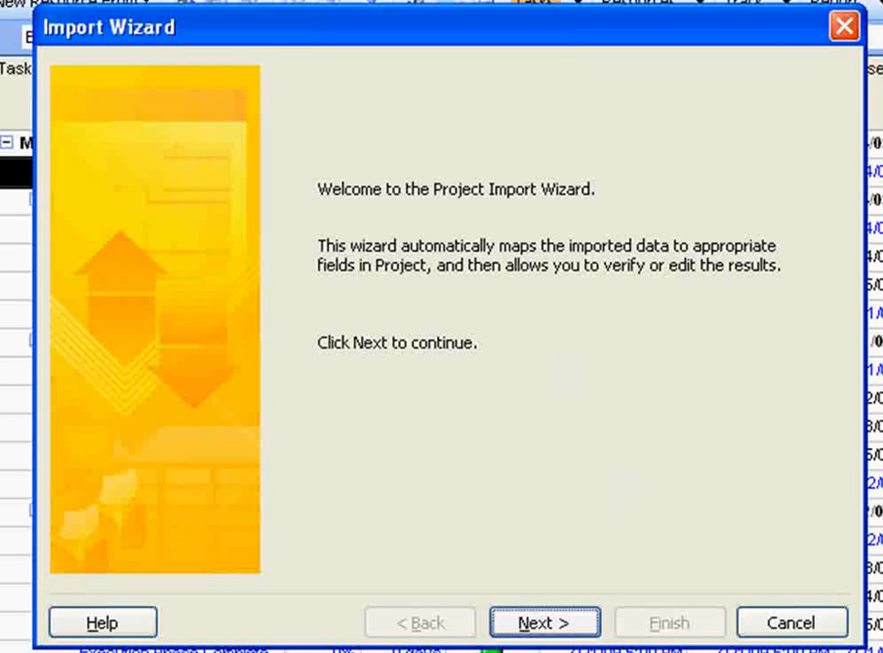
Set up the import with a new map, as a new project, for Tasks data with headers and a comma delimiter.
left_click(548, 626)
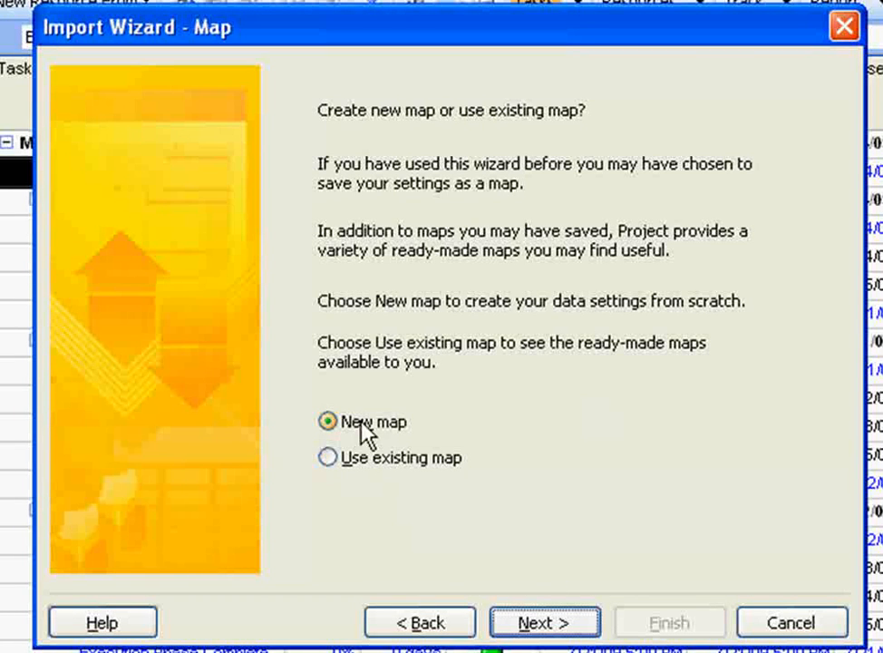
left_click(577, 624)
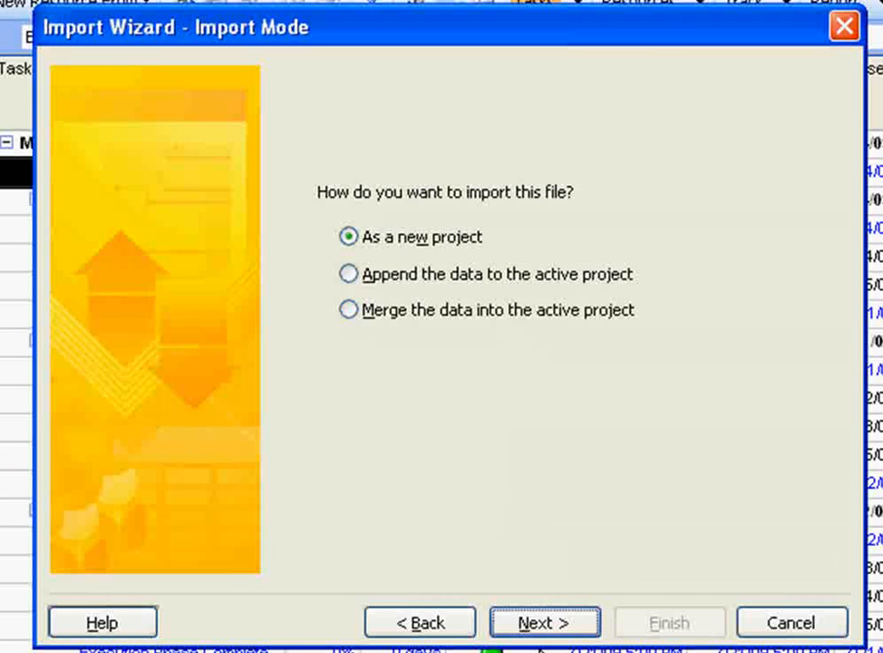
left_click(545, 629)
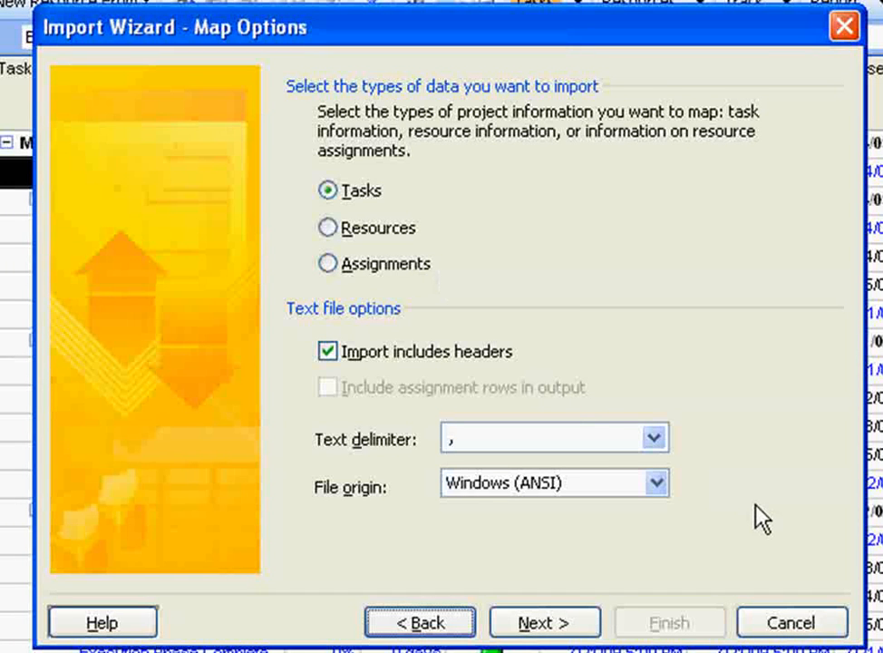
left_click(537, 626)
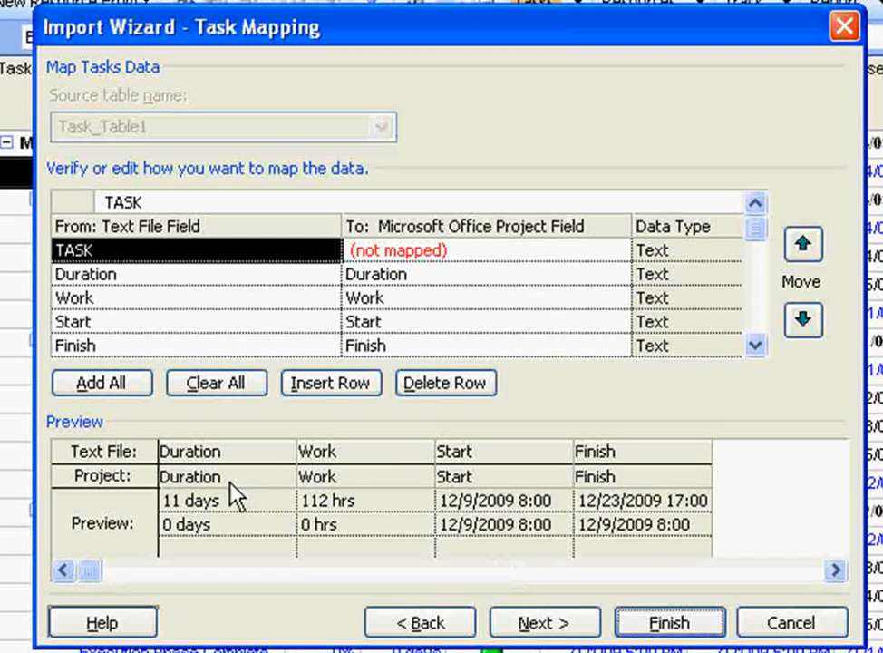
Map the TASK text file field to the Name project field and check the remaining field mappings.
left_click(451, 251)
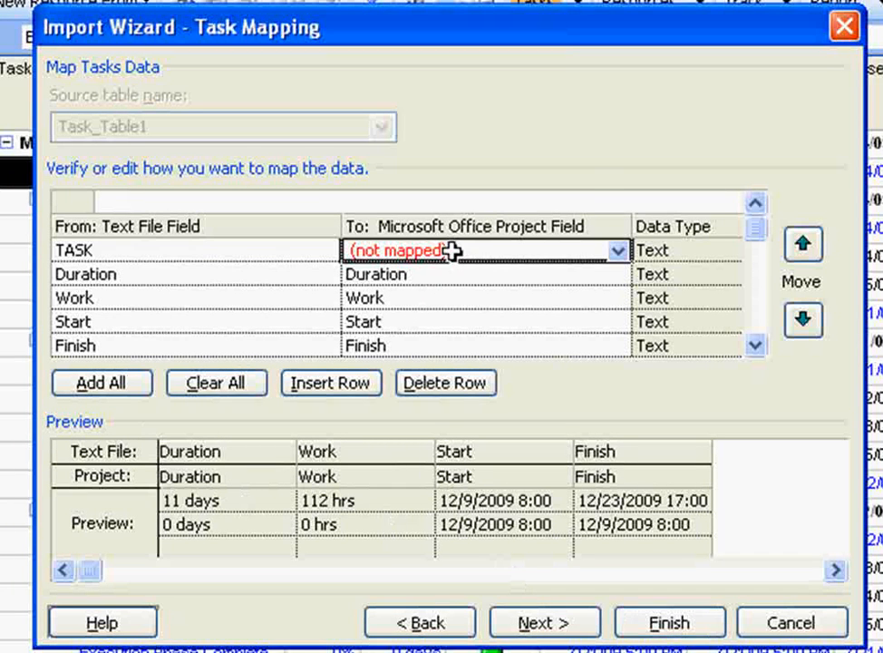
left_click(618, 251)
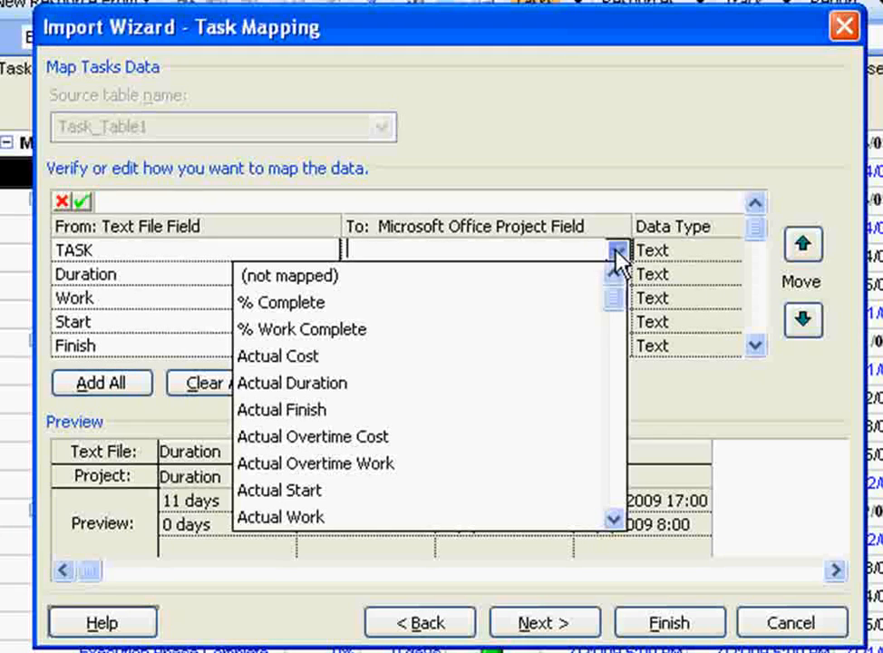
type("n")
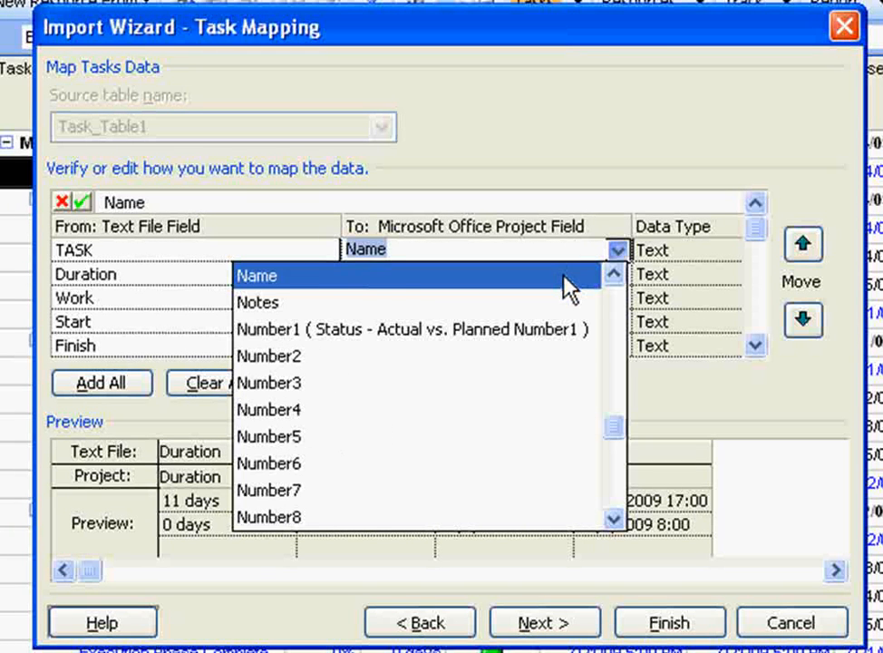
left_click(563, 276)
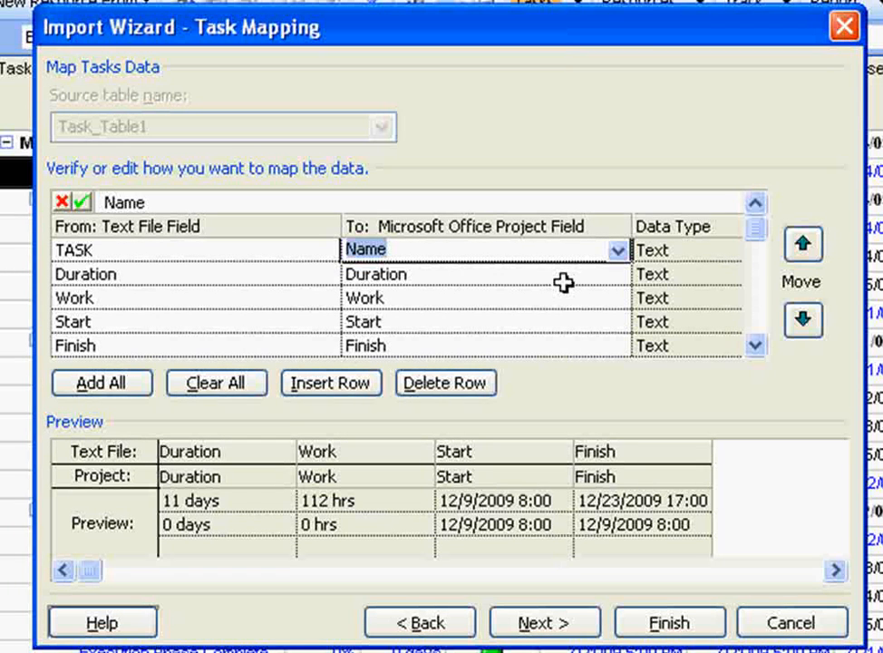
left_click(489, 273)
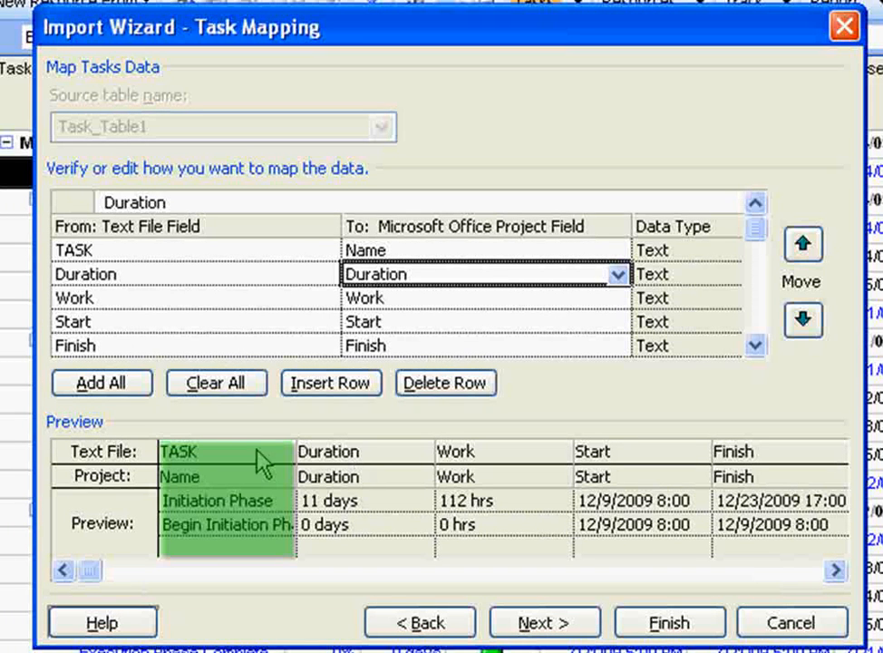
left_click(755, 344)
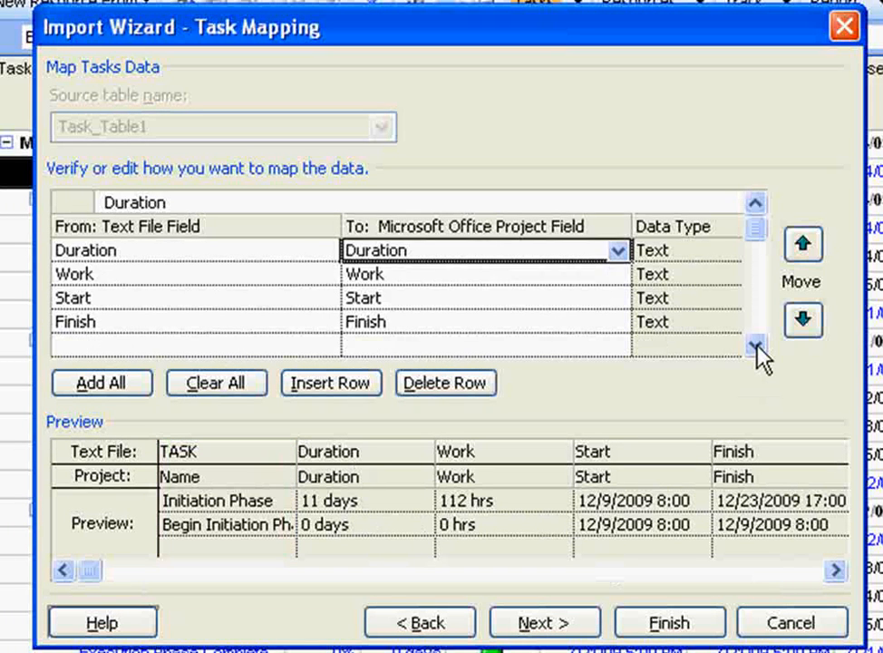
Accept the task field mapping and save the import settings as a map named Example Import.
left_click(754, 204)
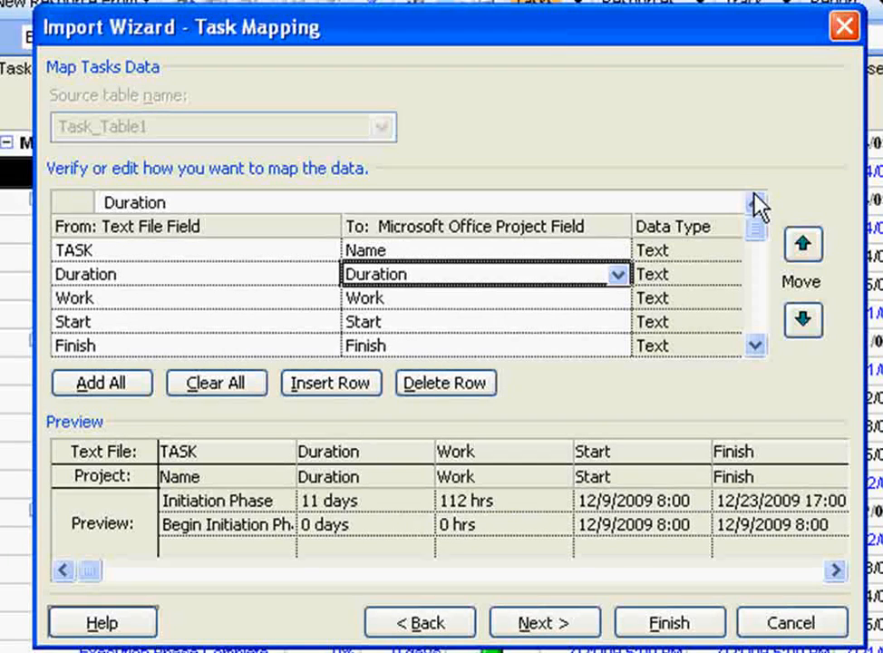
left_click(544, 623)
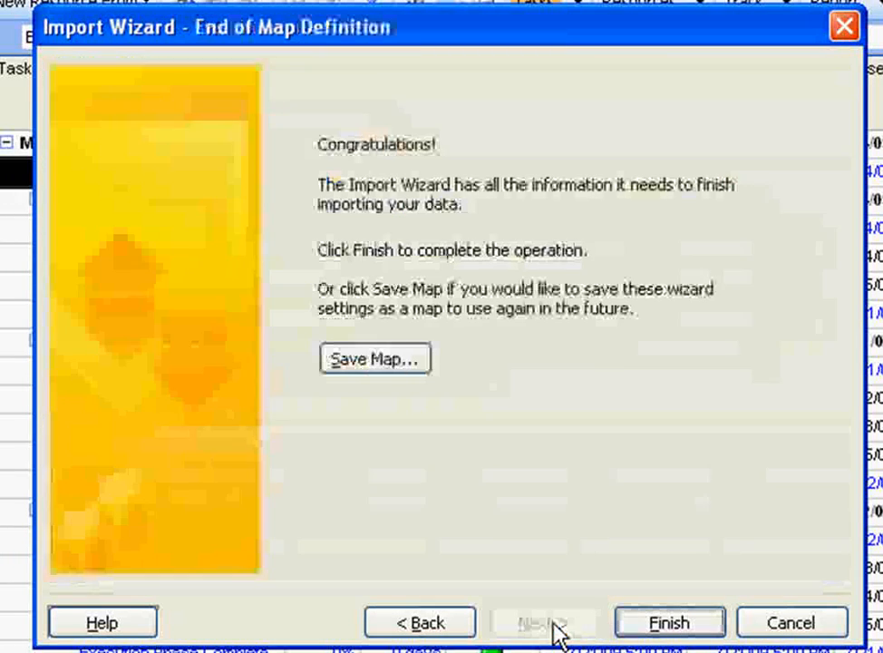
left_click(381, 359)
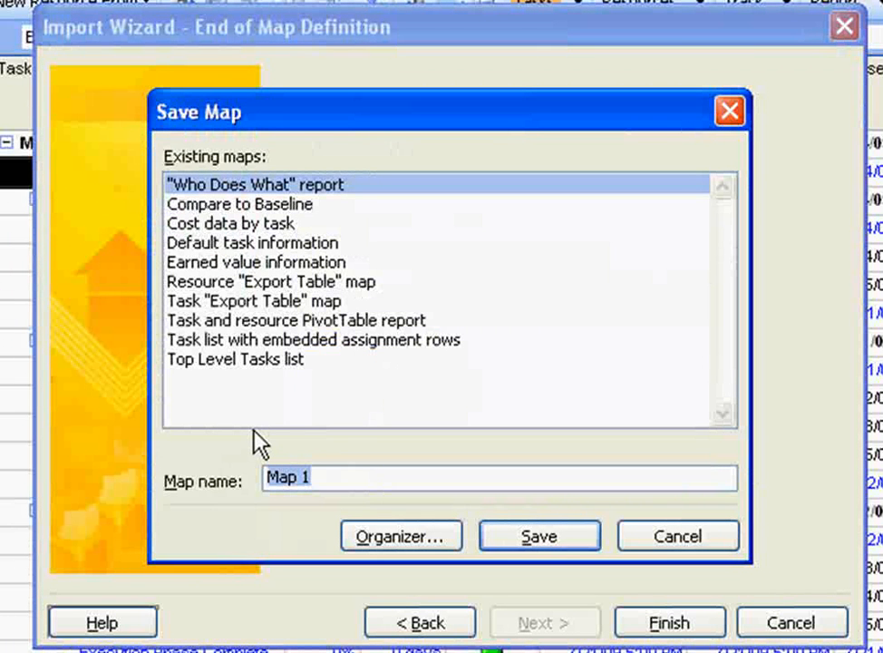
type("Example")
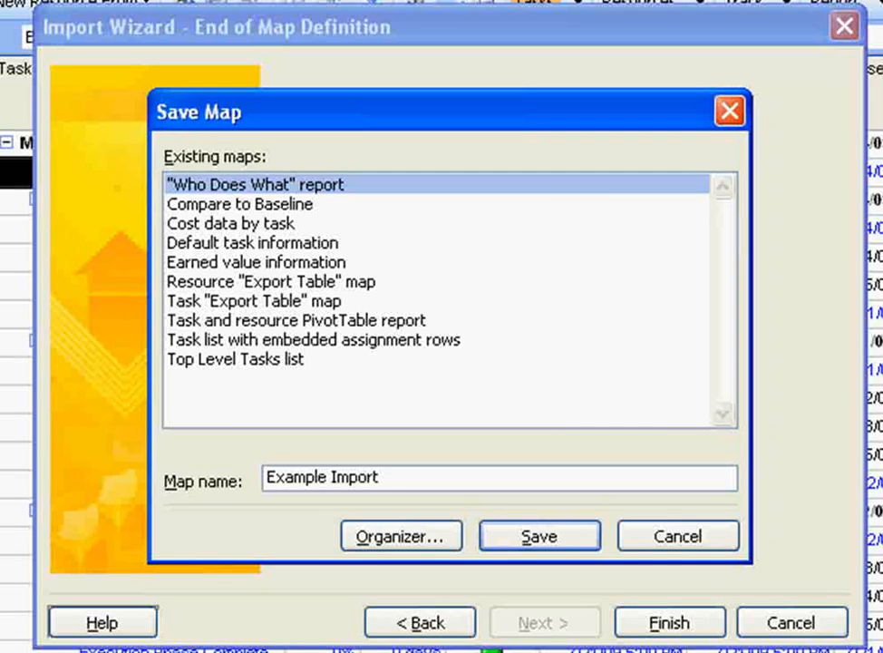
left_click(538, 531)
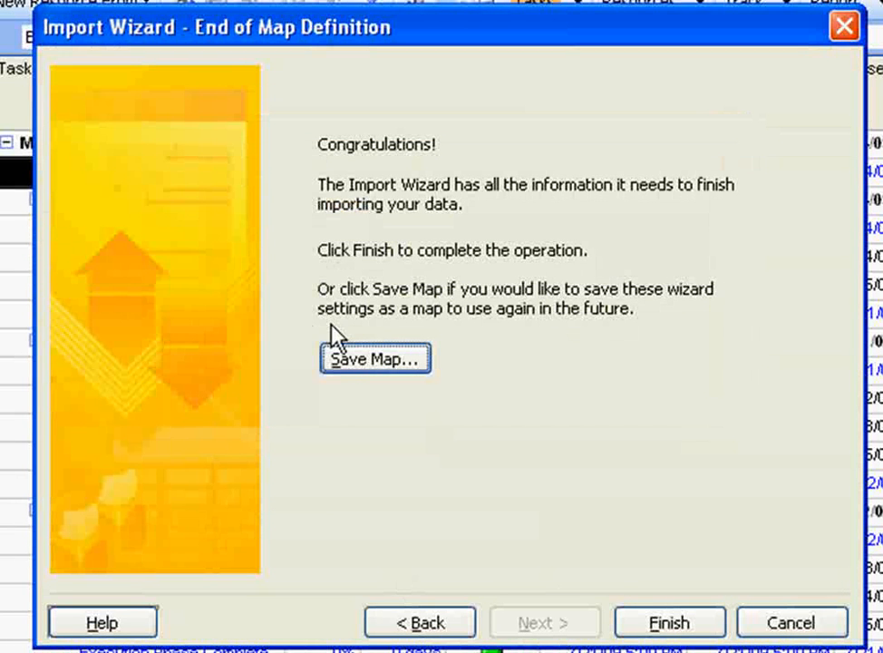
Examine the maps stored in Global.MPT and the files they can be shared with in the Organizer.
left_click(356, 360)
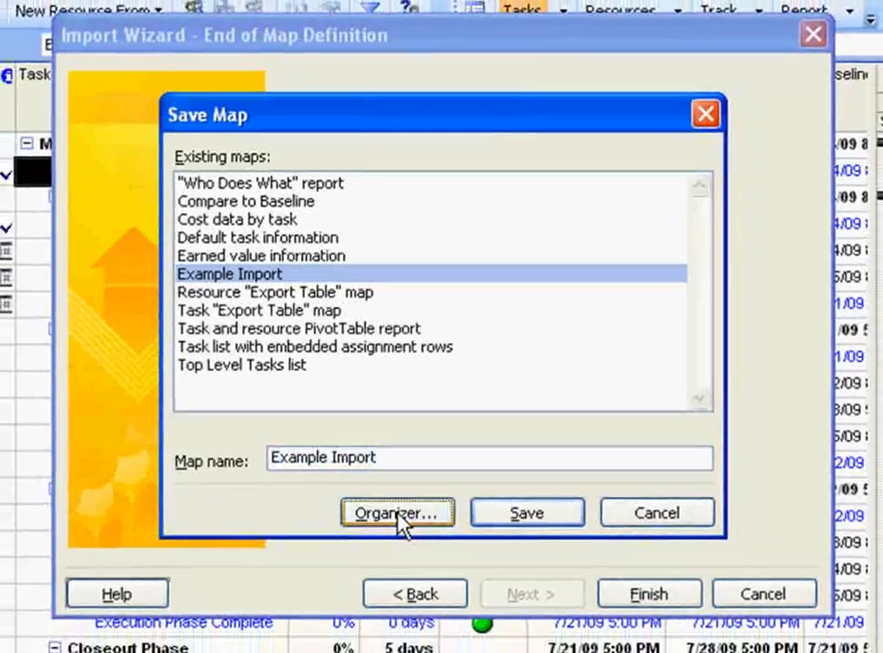
left_click(402, 537)
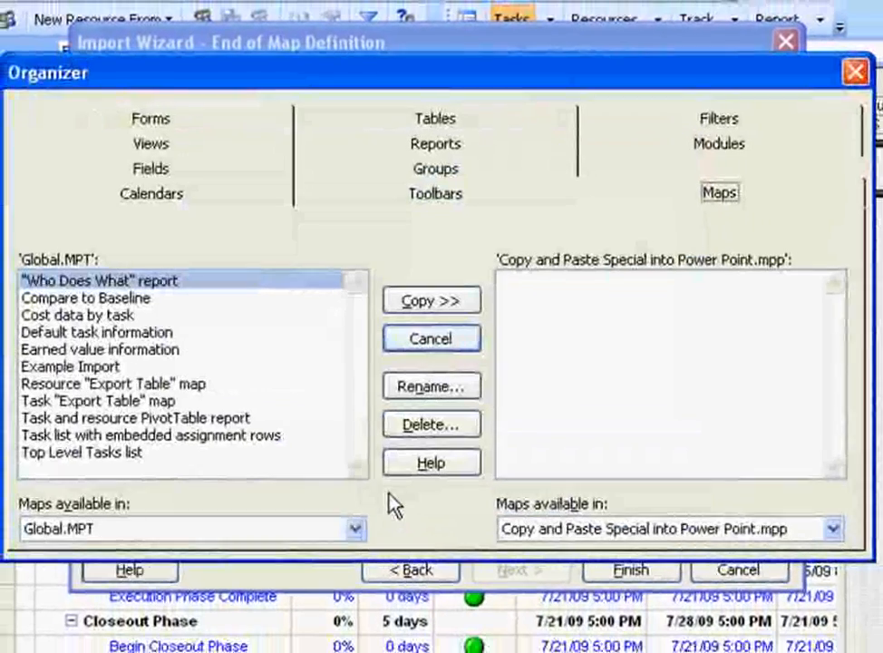
left_click(354, 535)
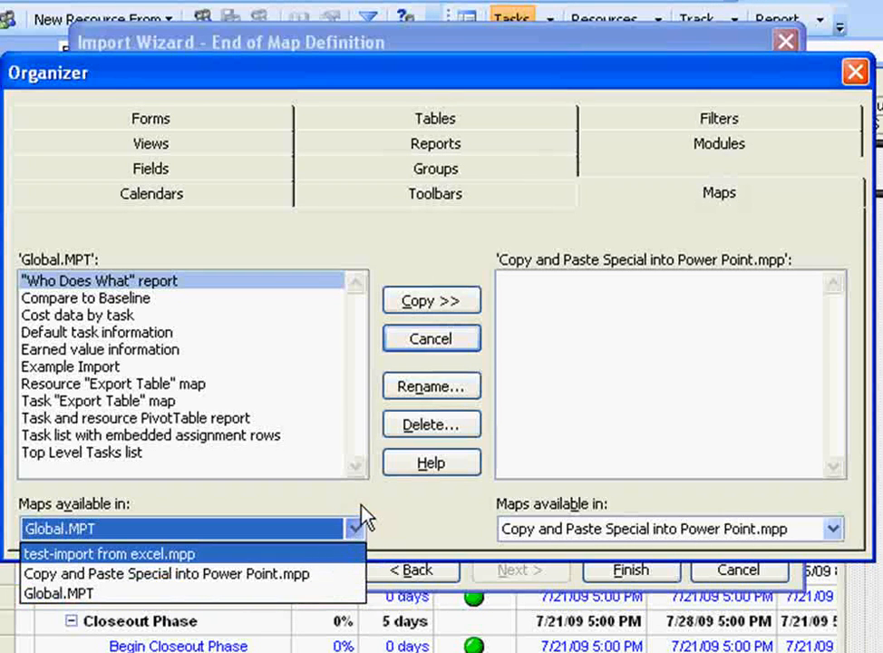
left_click(347, 524)
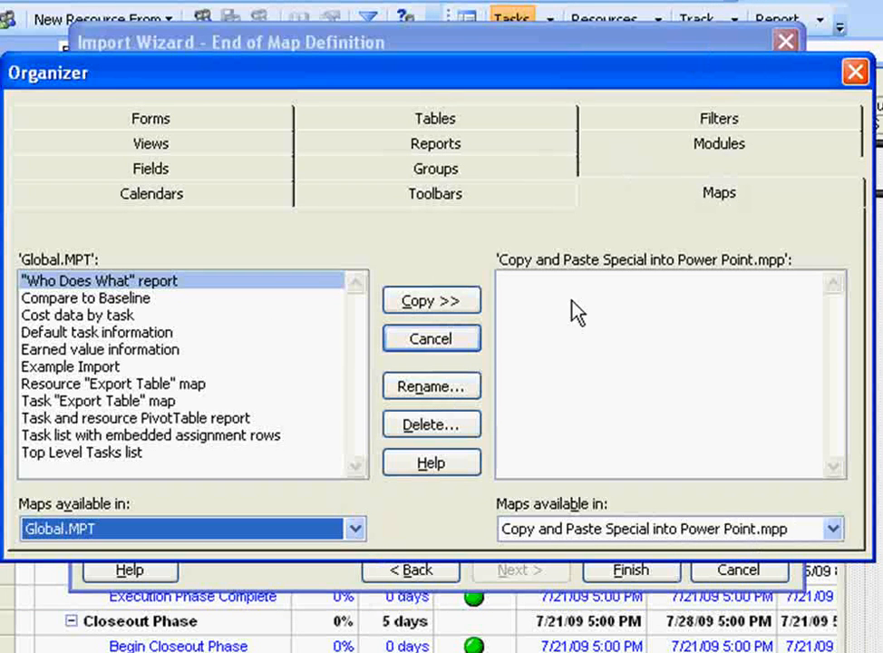
left_click(855, 72)
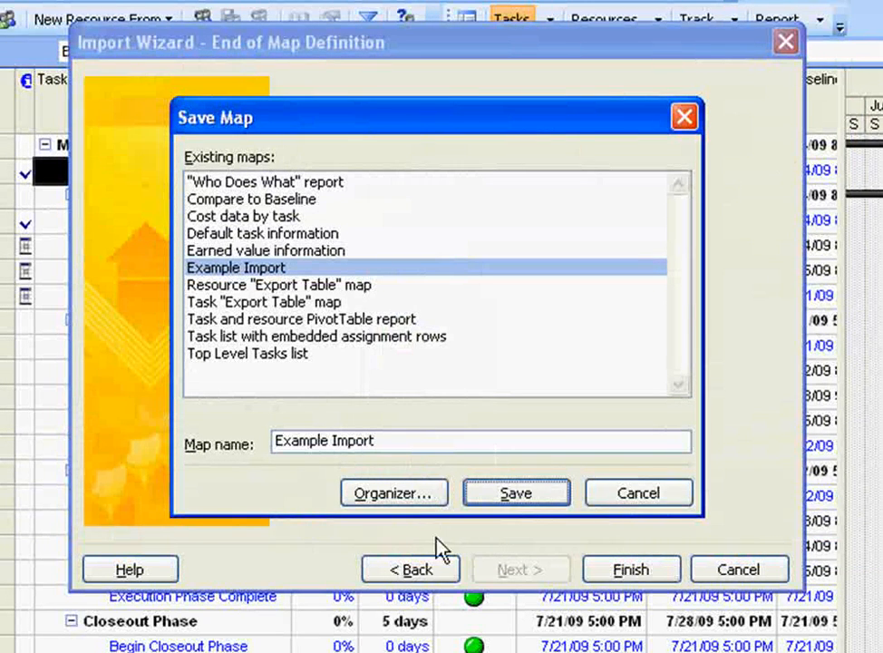
Save the map over the existing Example Import and finish the import, continuing despite the older file format.
left_click(534, 497)
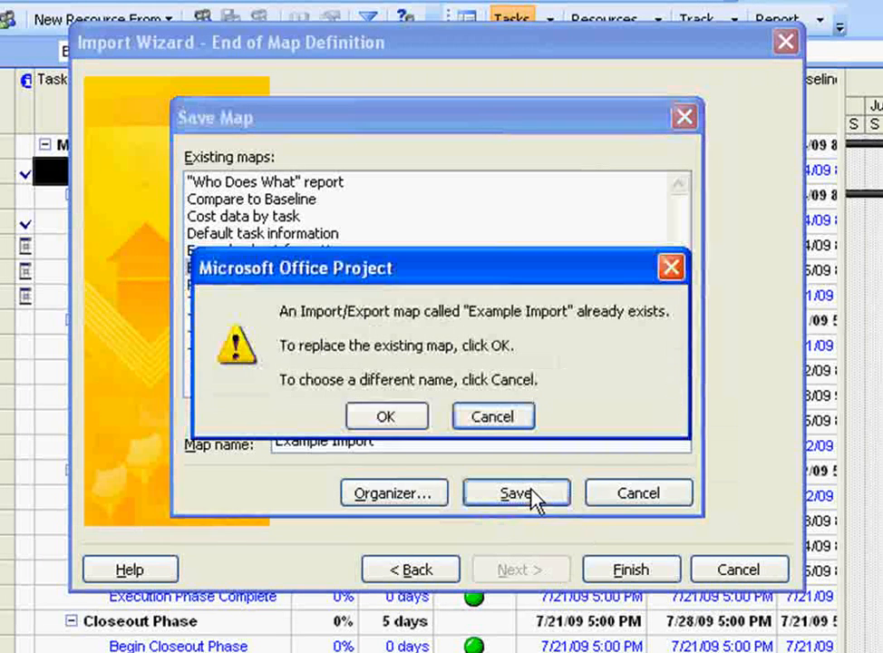
left_click(382, 422)
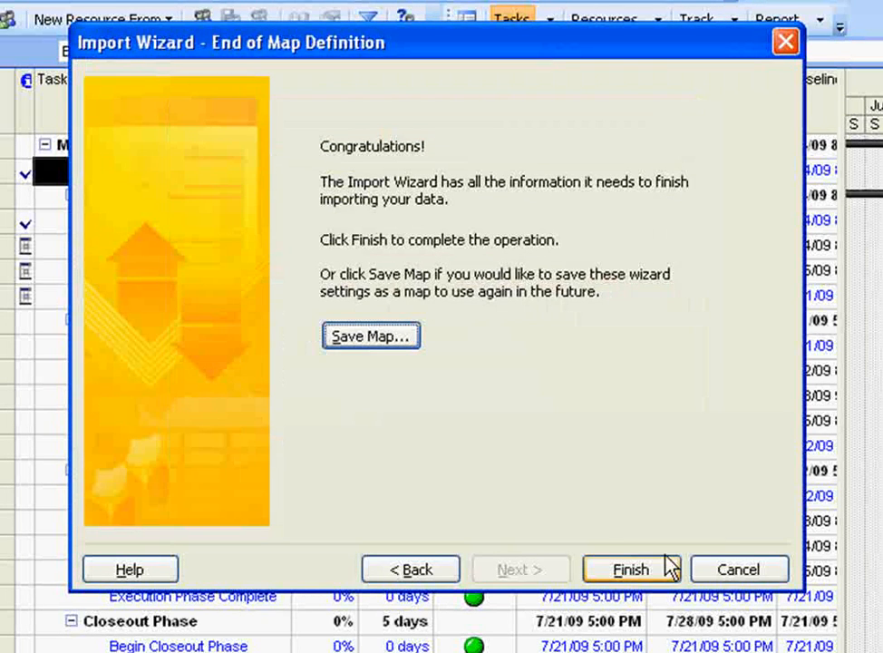
left_click(653, 574)
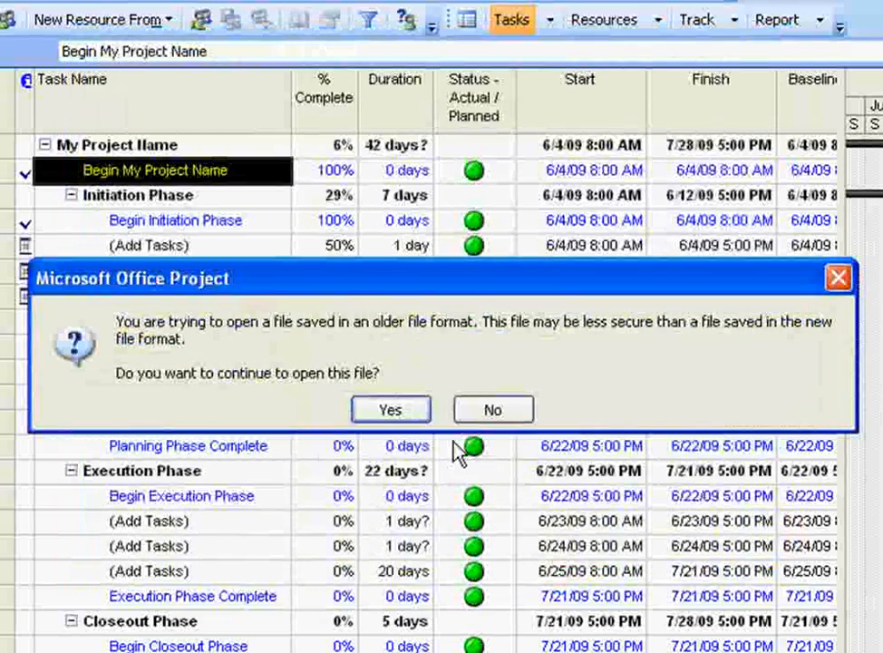
left_click(390, 411)
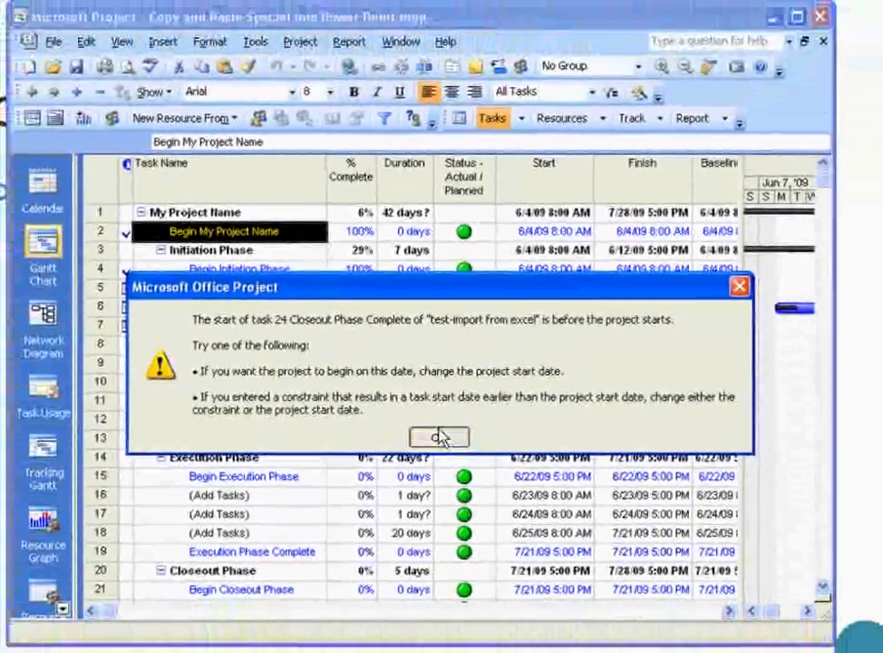
left_click(445, 444)
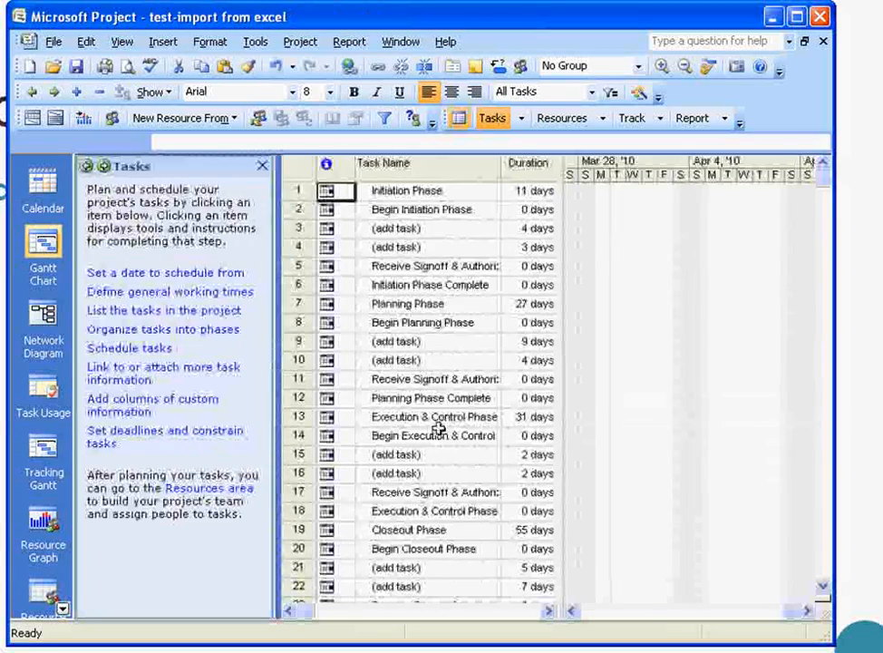
Hide the Tasks guide, expand the task table through Resource Names, and widen the Start column to show full dates.
left_click(261, 166)
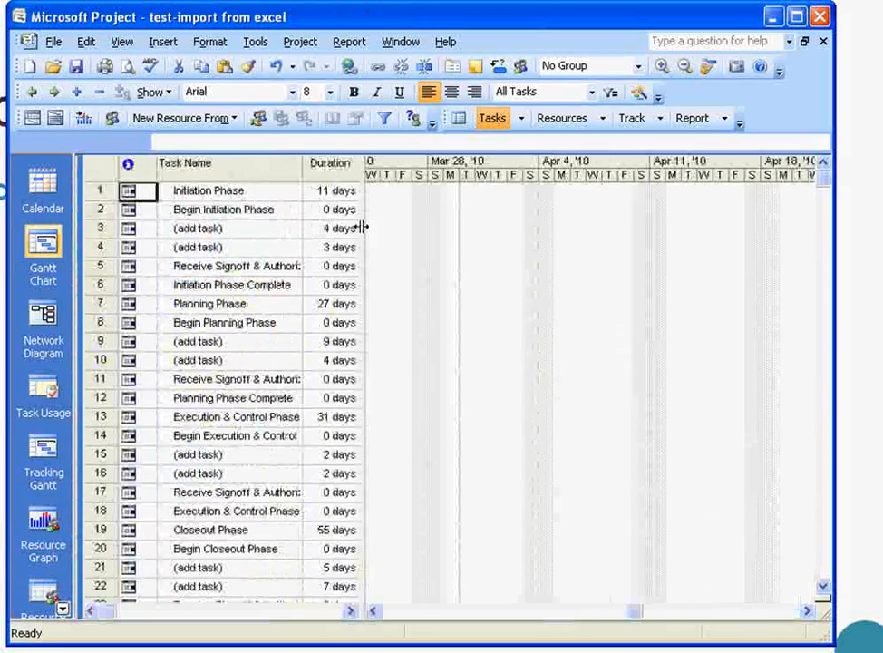
left_click_drag(364, 229, 769, 197)
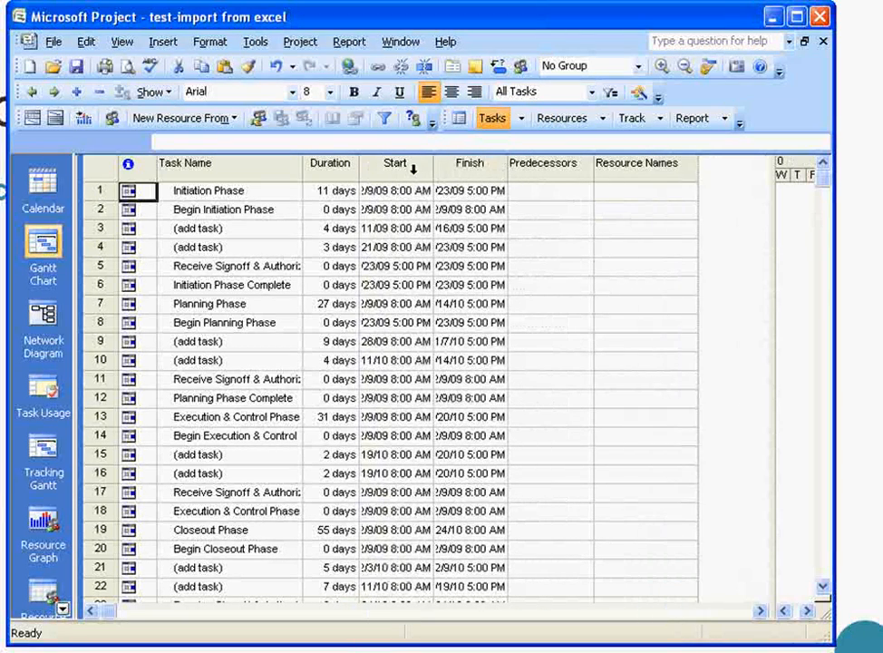
left_click_drag(432, 163, 462, 164)
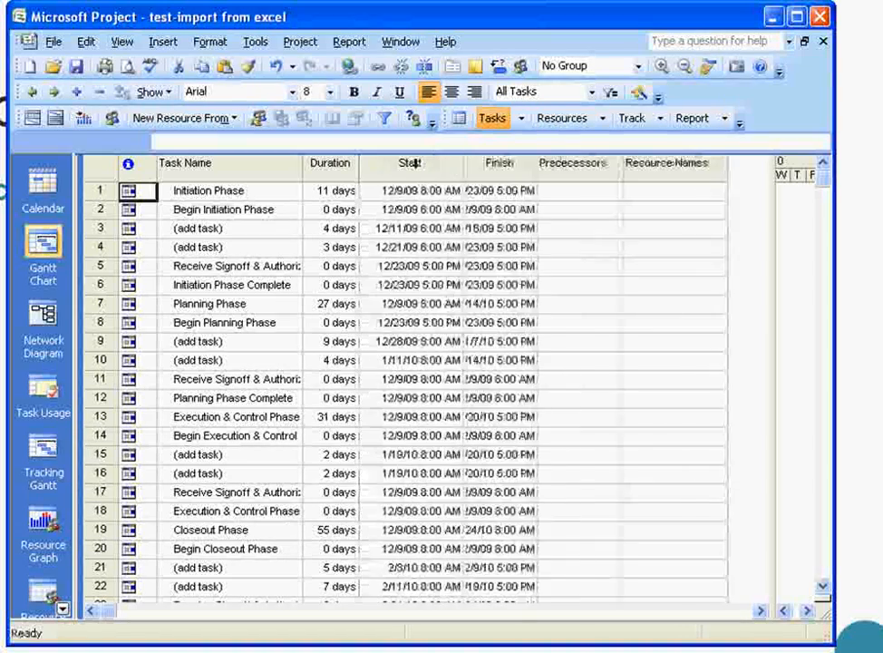
mouse_move(361, 180)
left_mouse_down()
mouse_move(397, 177)
mouse_move(353, 177)
left_mouse_up()
Insert a Work column before the Start column in the task table.
left_click(374, 170)
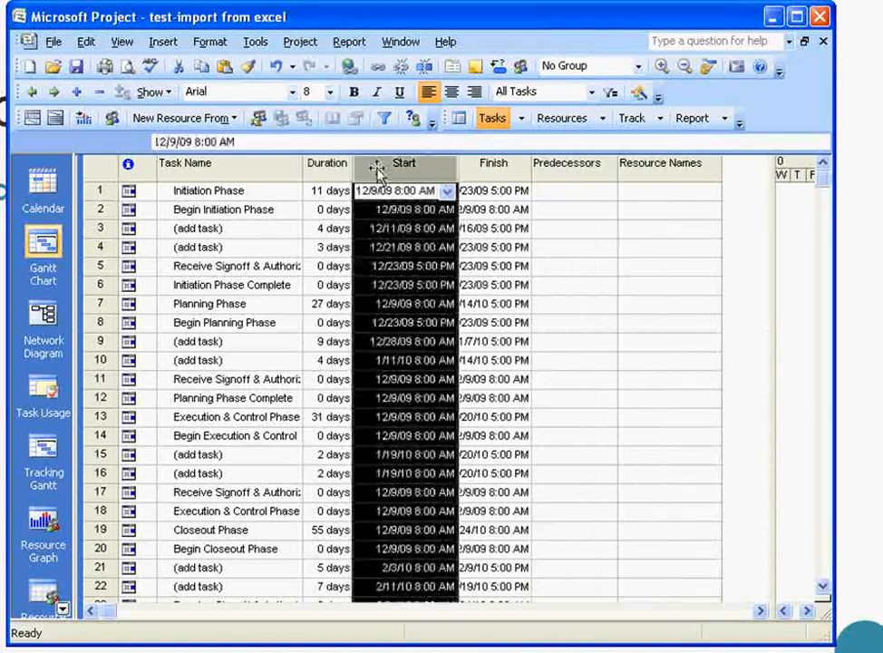
right_click(377, 173)
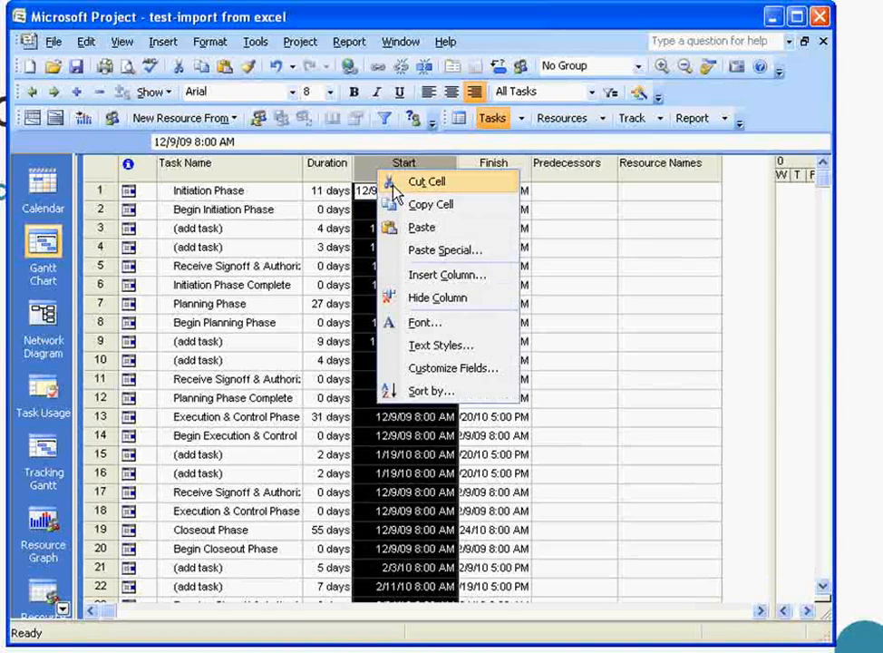
left_click(449, 275)
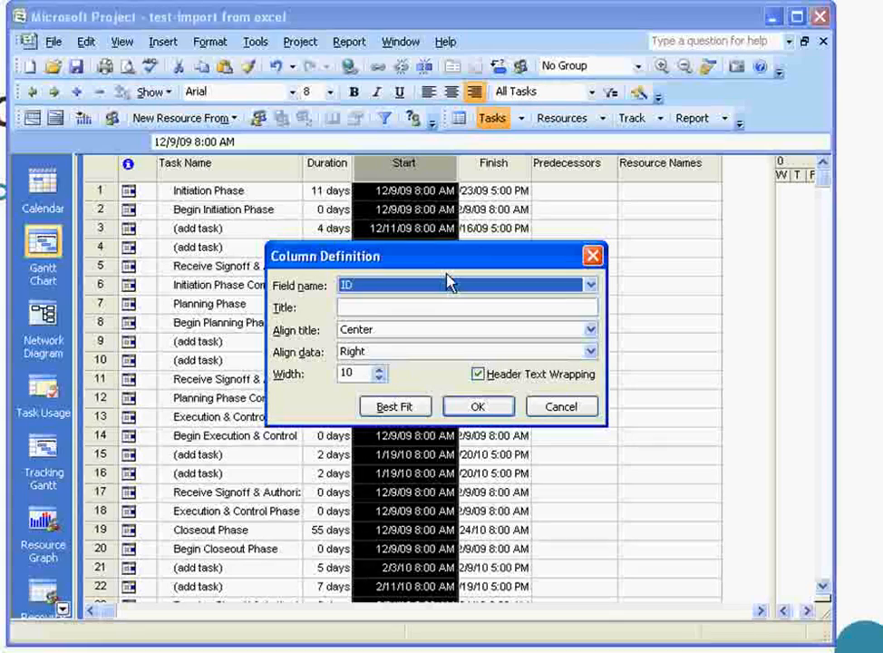
type("WBS")
left_click(431, 390)
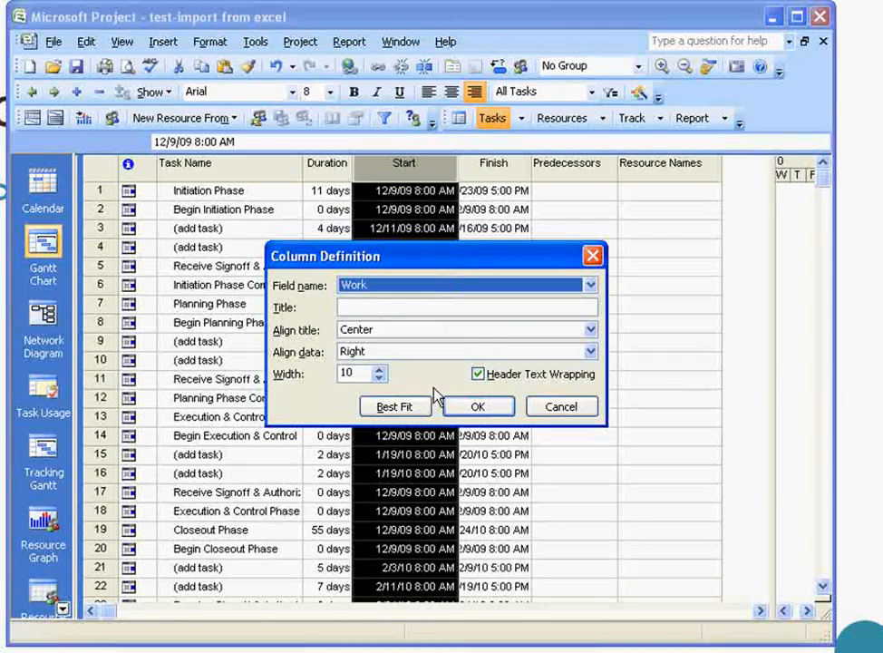
left_click(465, 409)
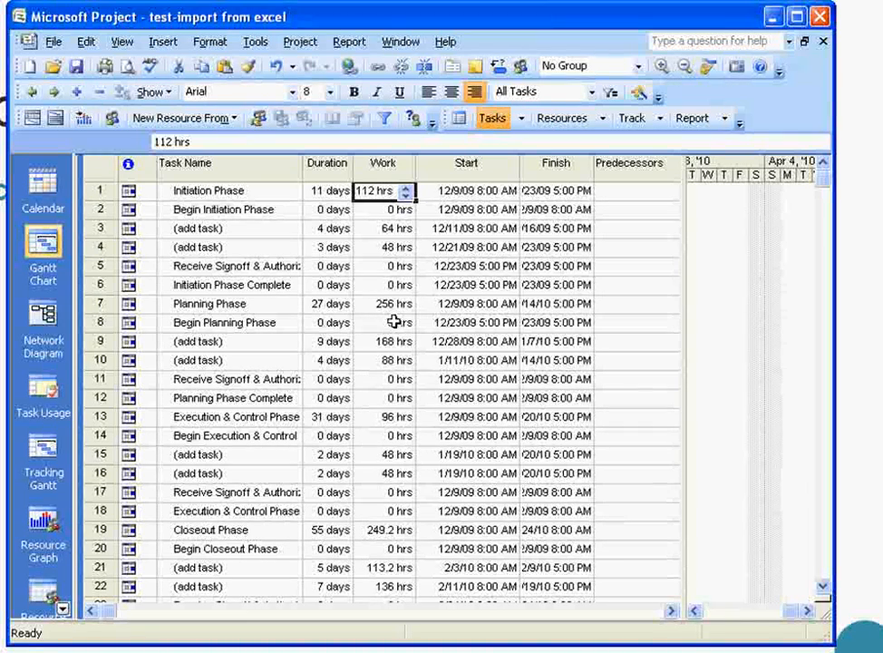
Widen the Finish and Start columns so their full dates and times fit.
left_click_drag(687, 210, 706, 204)
left_click_drag(596, 174, 626, 174)
left_click_drag(520, 172, 543, 172)
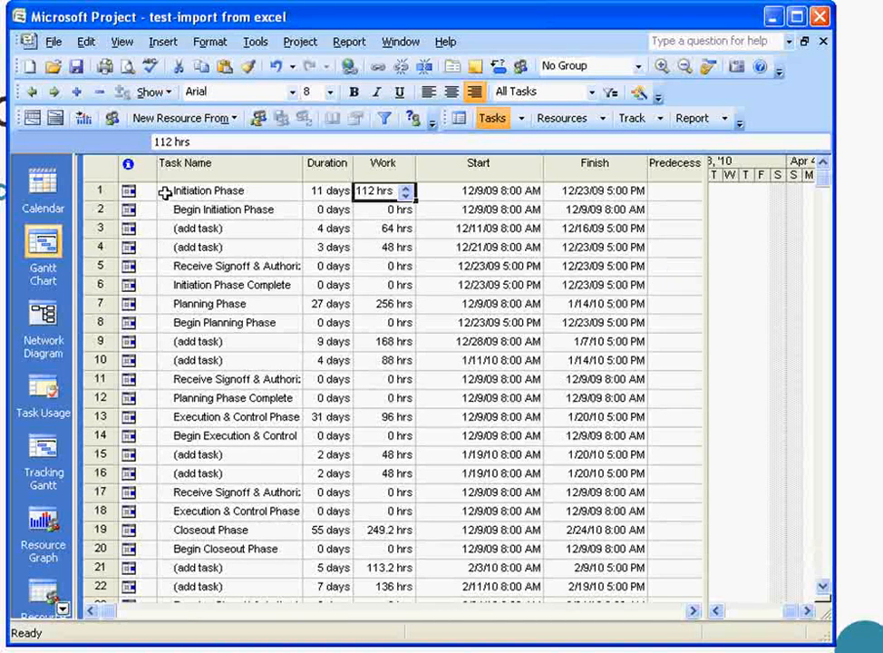
Indent tasks 2 to 6 as subtasks of Initiation Phase.
left_click(106, 191)
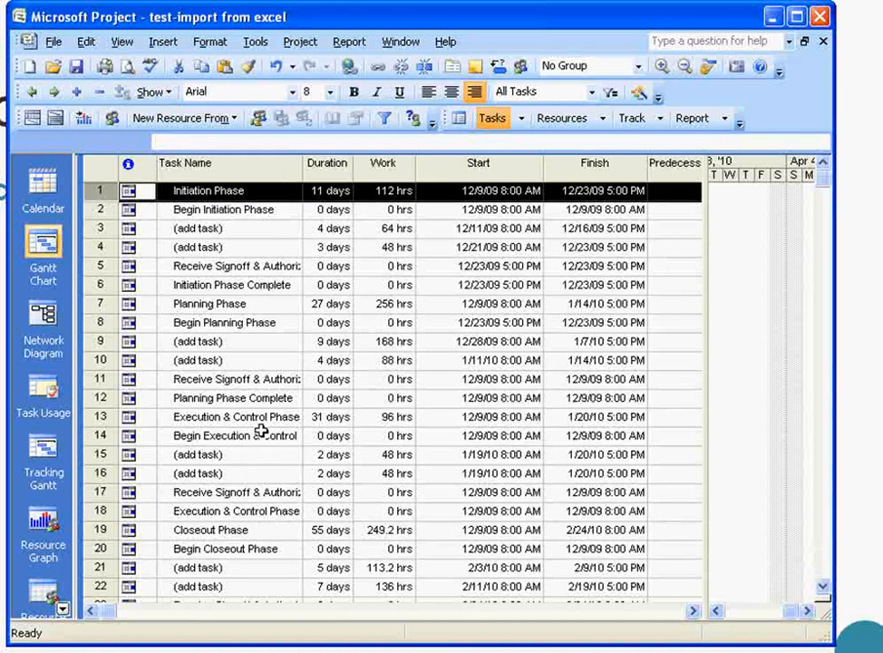
left_click(259, 226)
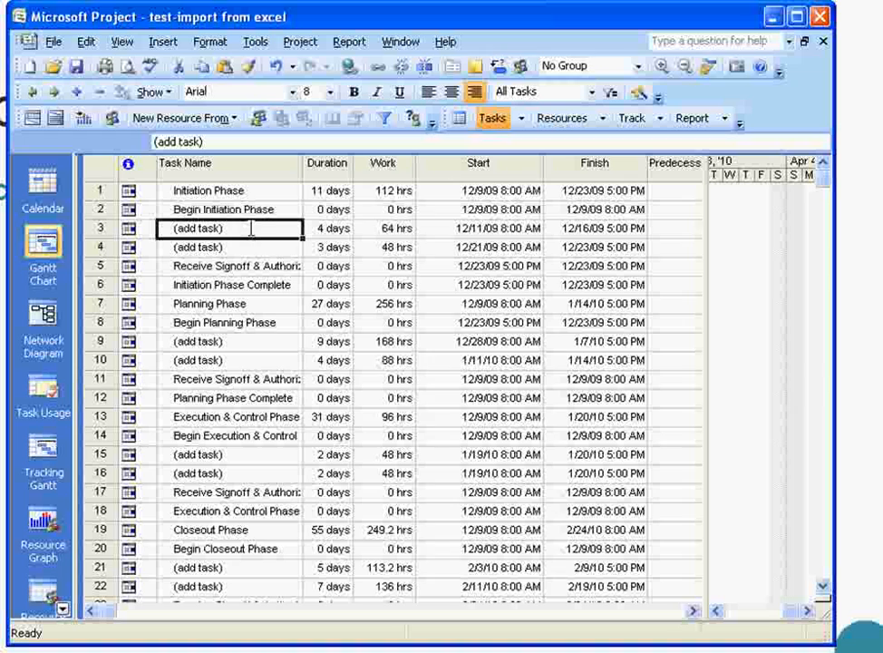
left_click(210, 210)
left_click_drag(209, 210, 222, 283)
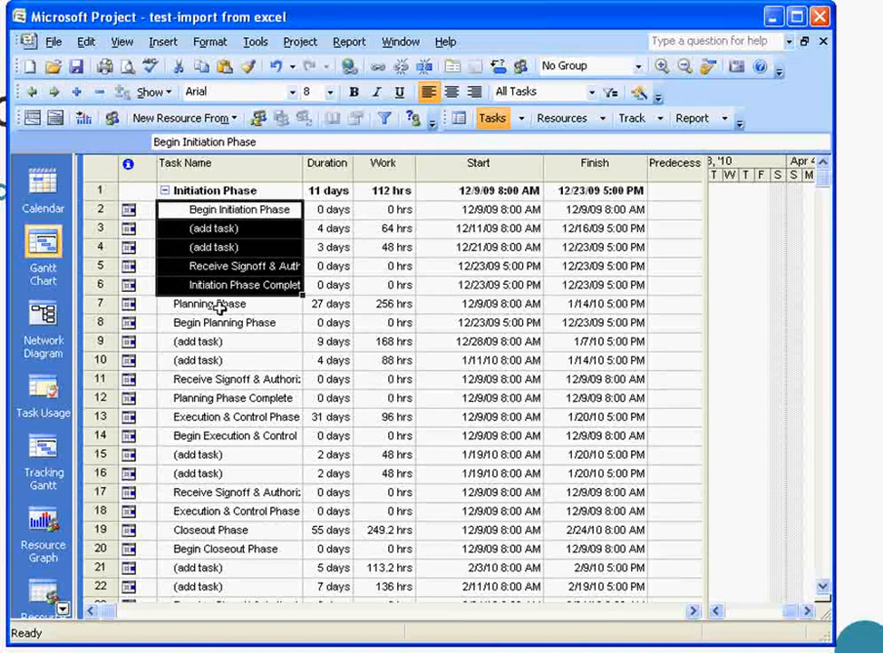
left_click(55, 93)
Indent tasks 8 to 12 as subtasks of Planning Phase.
left_click(263, 359)
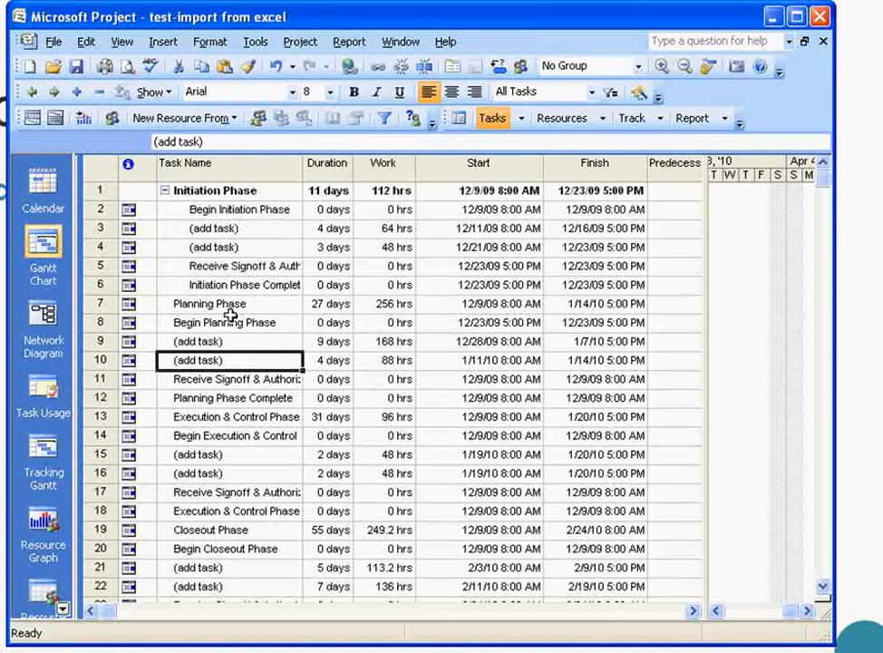
left_click_drag(231, 322, 232, 397)
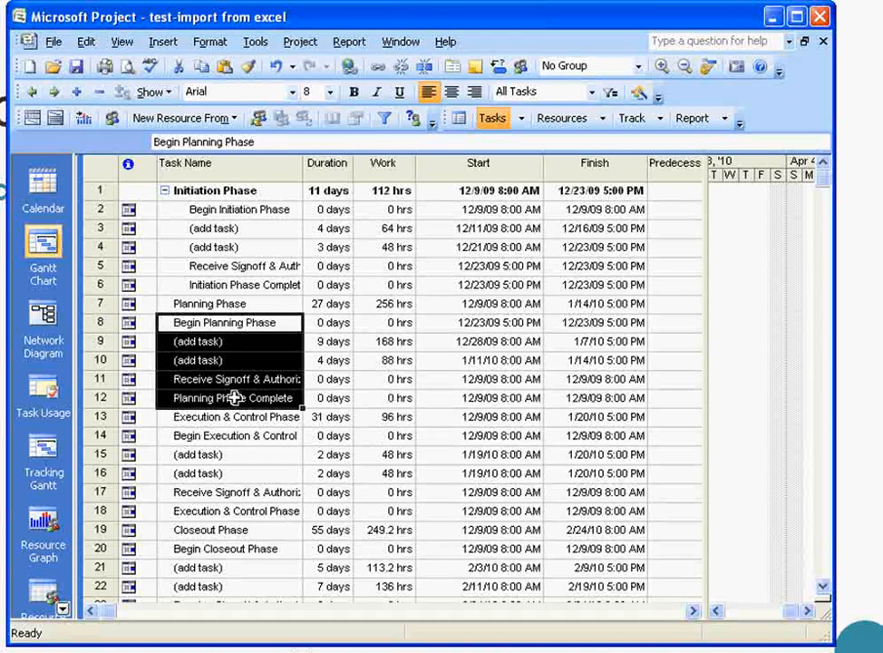
left_click(54, 93)
left_click(286, 465)
left_click_drag(235, 436, 231, 485)
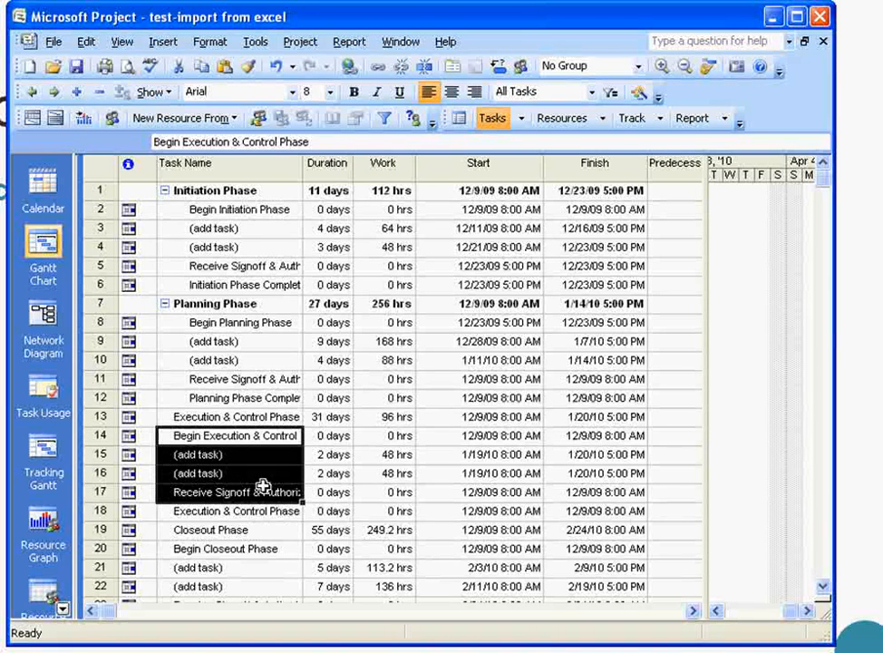
left_click(480, 379)
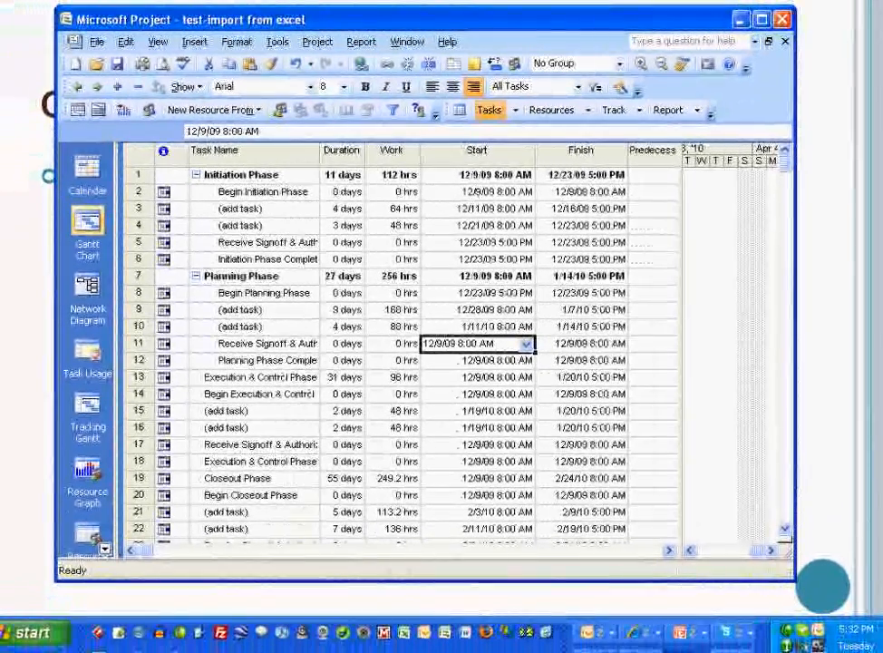
left_click(829, 528)
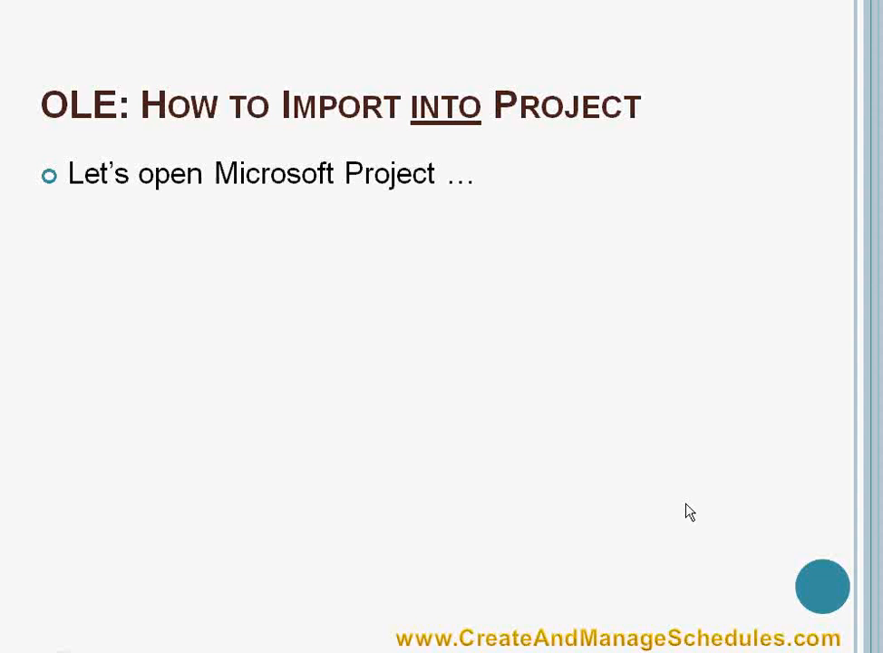
key("Right")
key("Right")
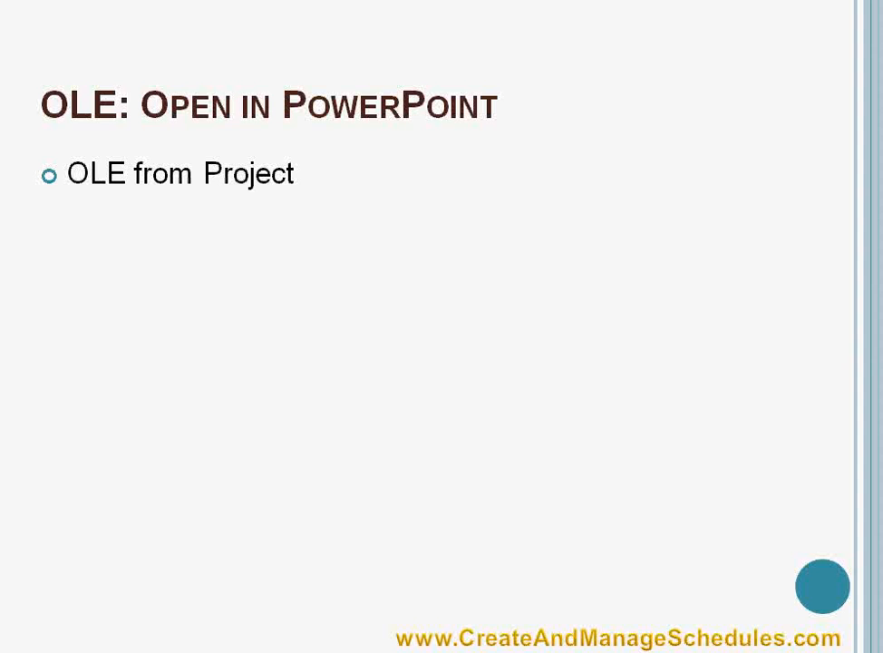
left_click(358, 305)
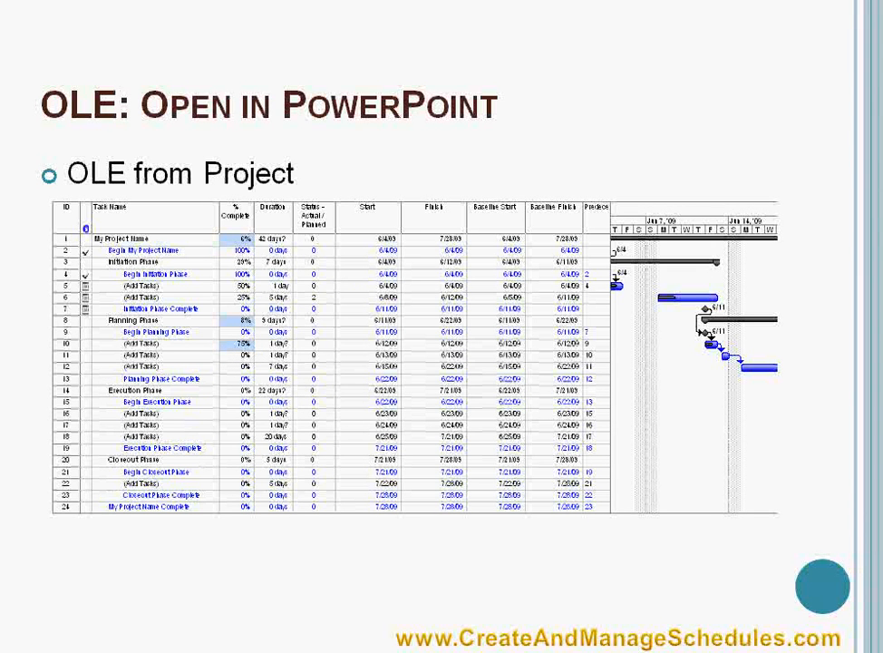
Switch to Microsoft Project and close the test-import from excel project without saving its changes.
key("alt+Tab")
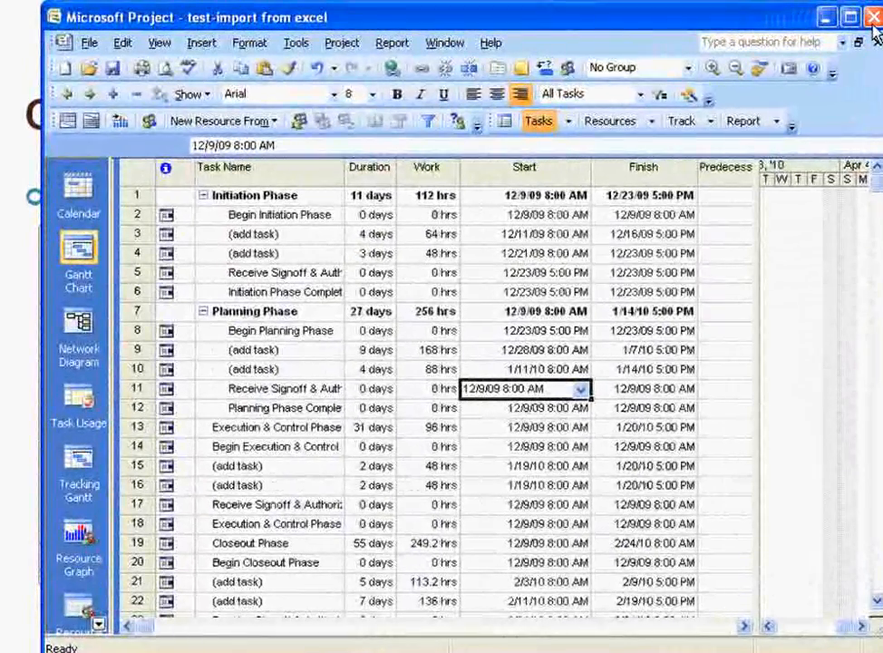
left_click(875, 44)
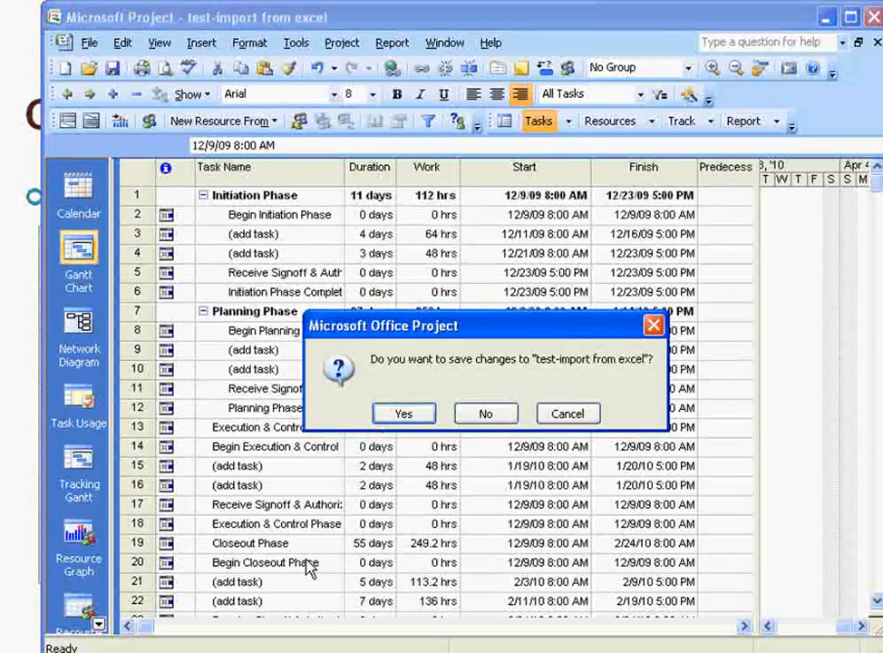
left_click(486, 413)
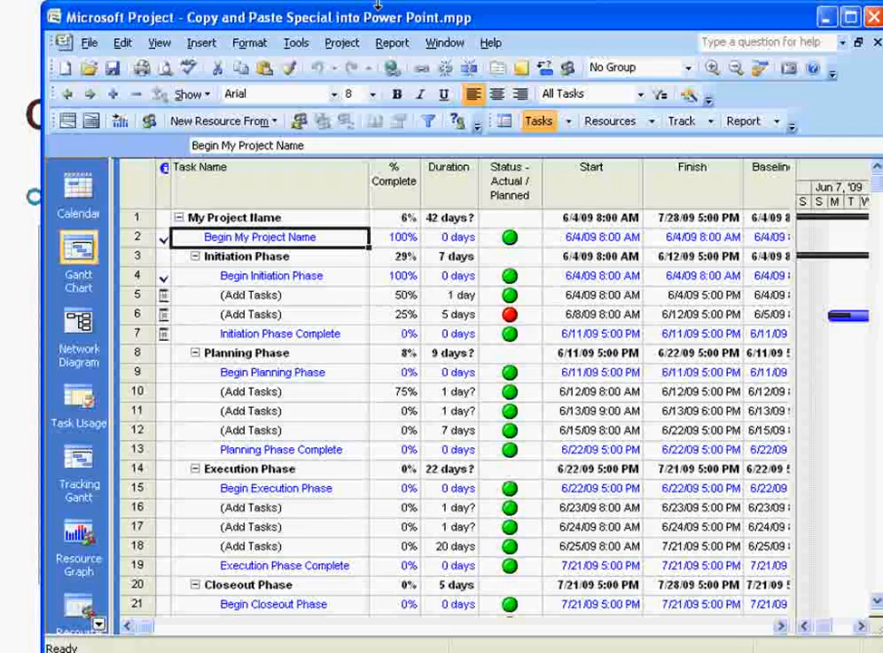
Extend the task table over the Gantt chart and collapse the Initiation Phase summary task.
left_click_drag(395, 18, 361, 22)
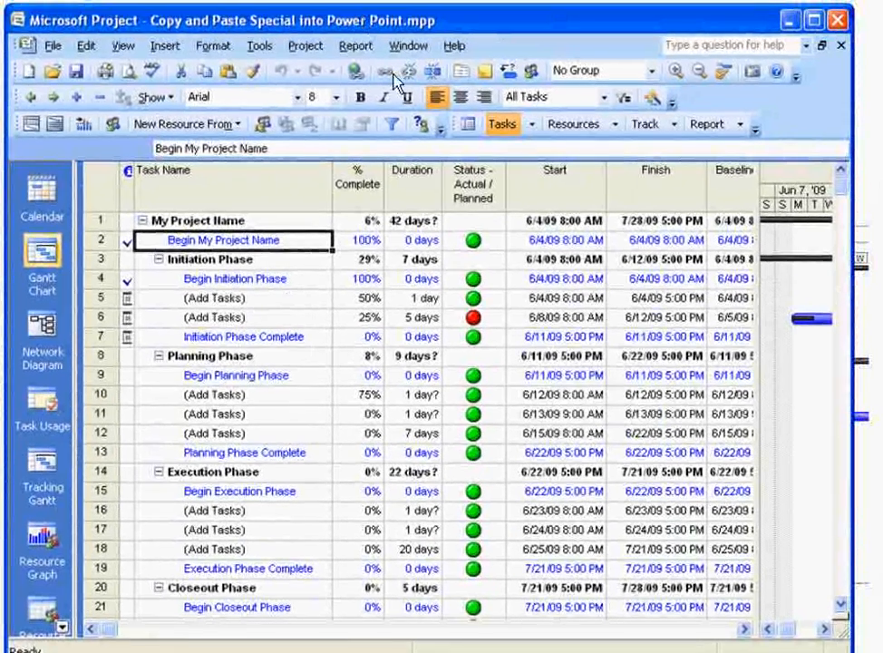
left_click_drag(848, 285, 844, 289)
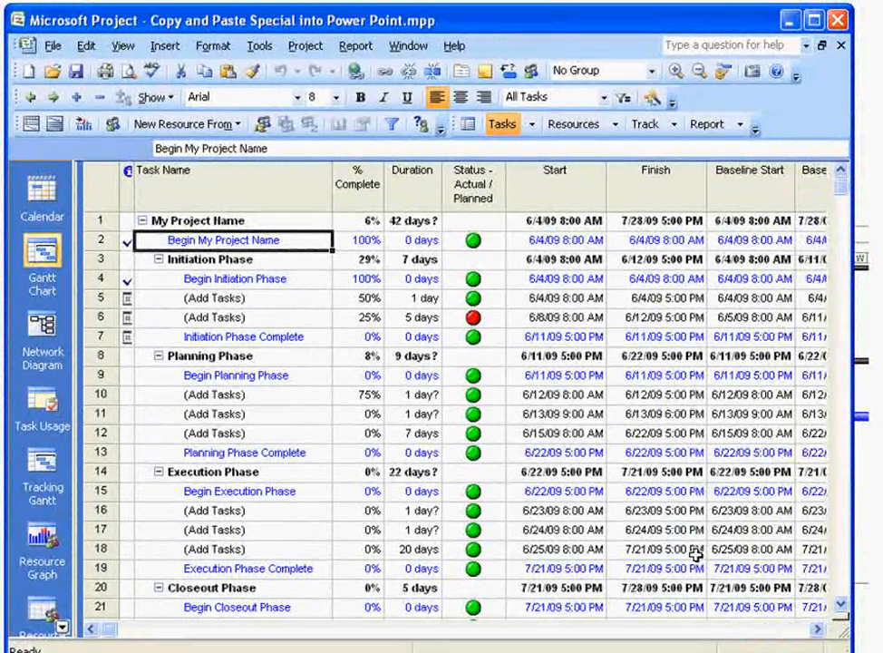
left_click(159, 259)
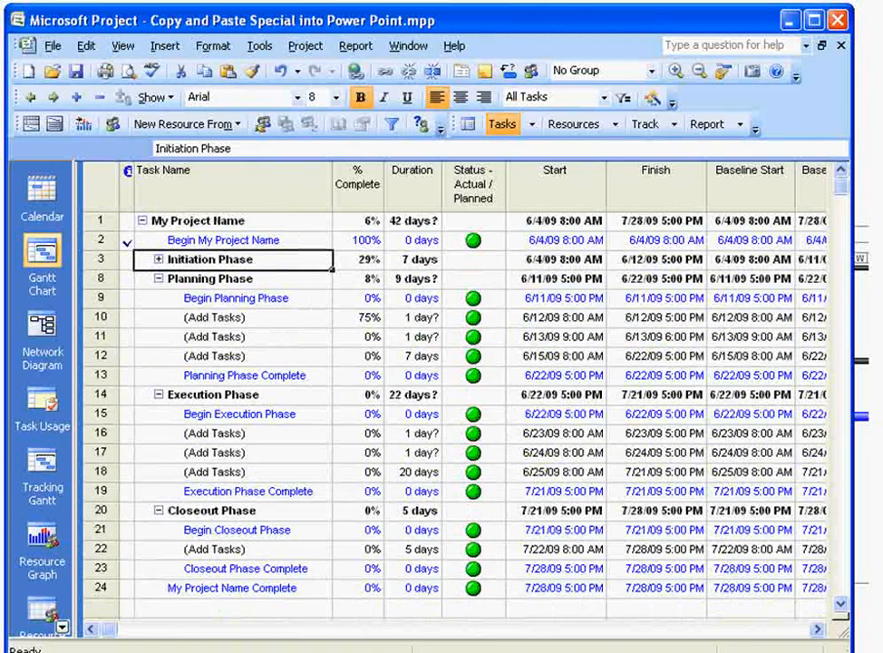
Copy the task table cells from the Task Name column through the Finish column for all listed tasks.
left_click_drag(678, 588, 113, 163)
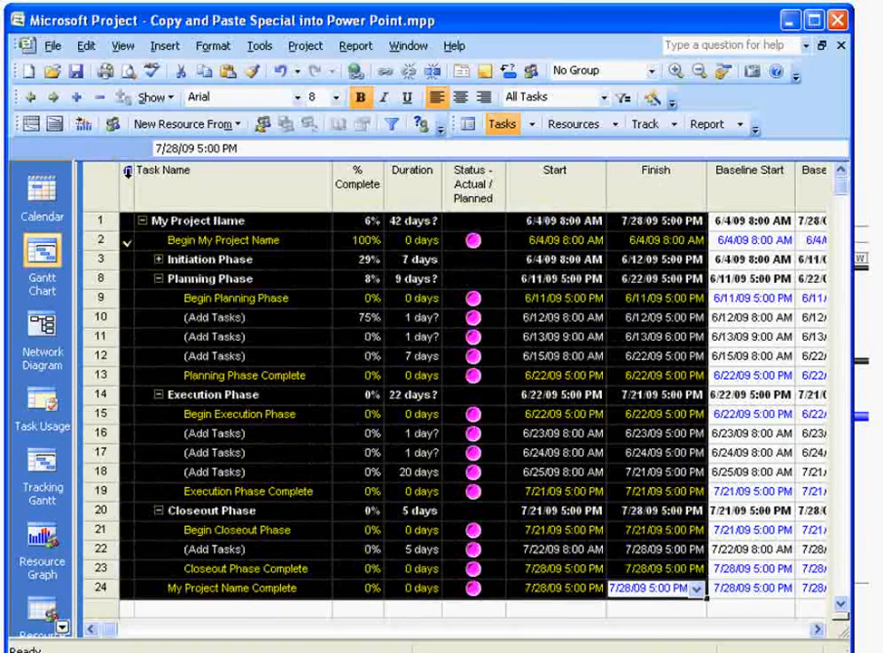
left_click(127, 169)
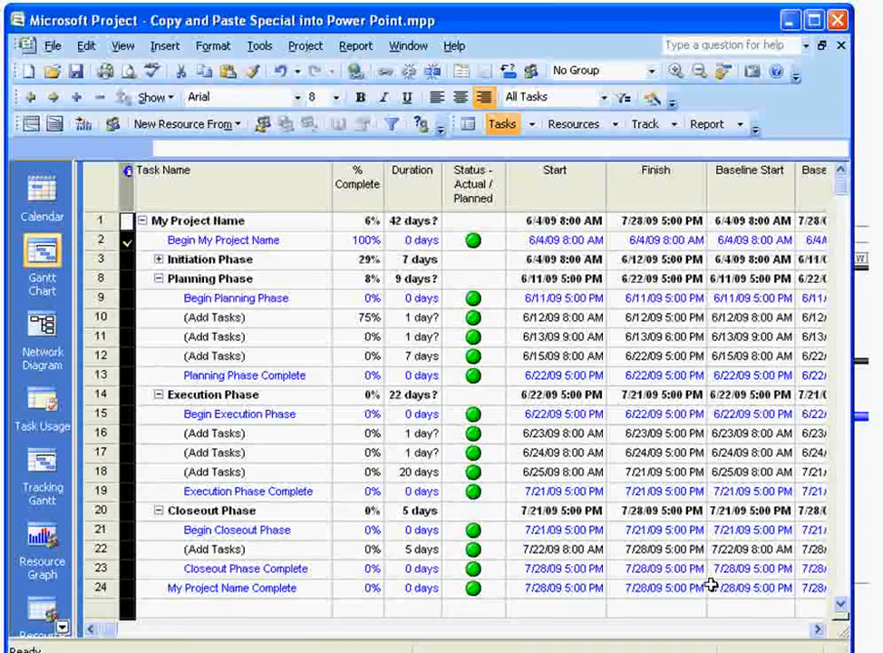
left_click_drag(694, 587, 219, 212)
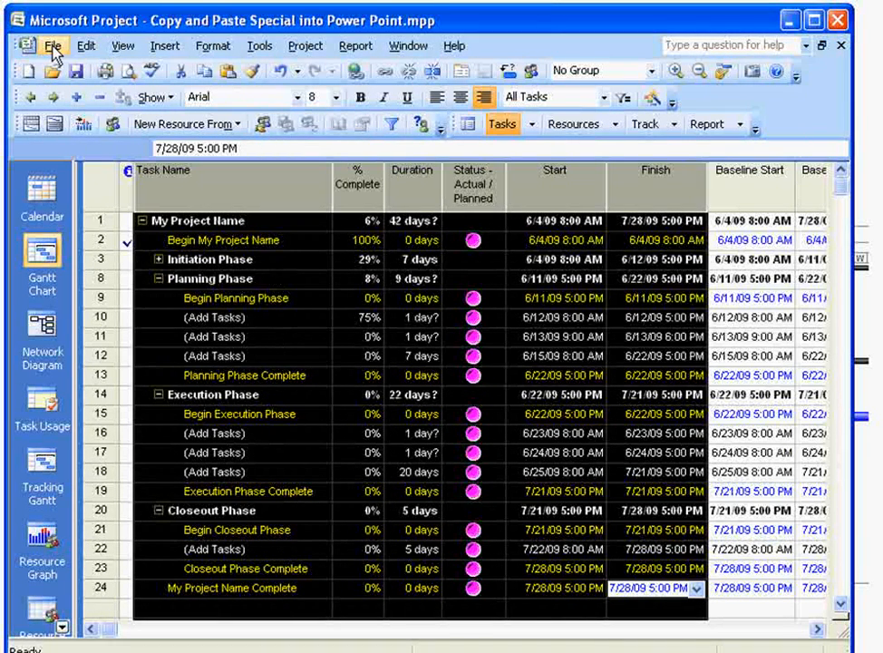
left_click(82, 47)
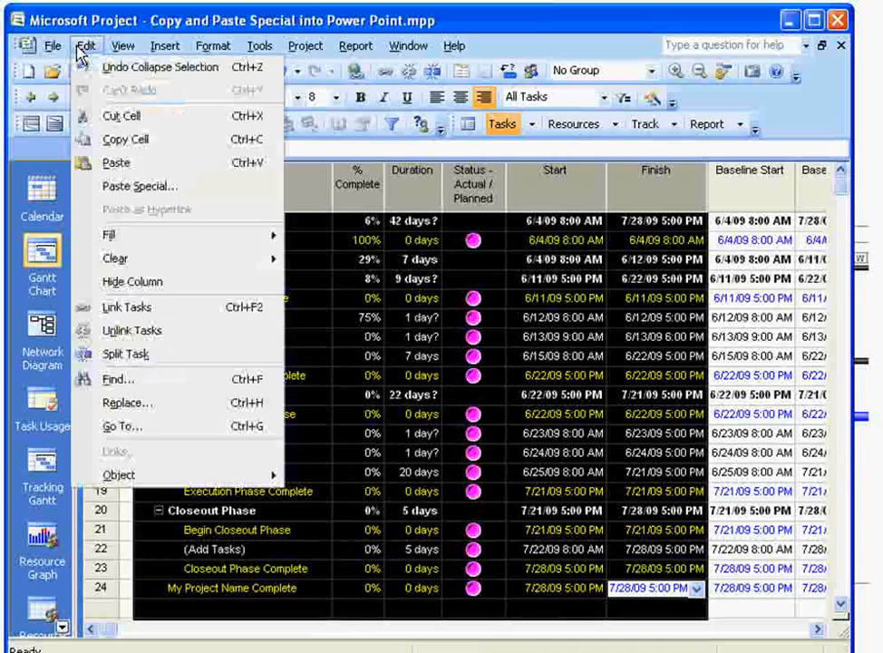
left_click(127, 140)
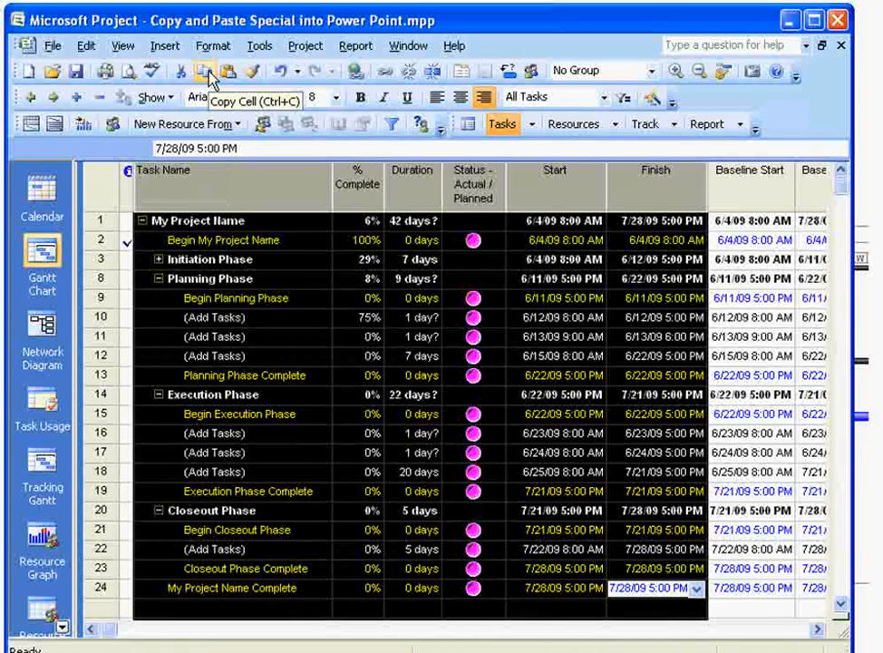
Switch to PowerPoint and paste the copied tasks into slide 6 as a linked Microsoft Office Project Document Object.
left_click(848, 206)
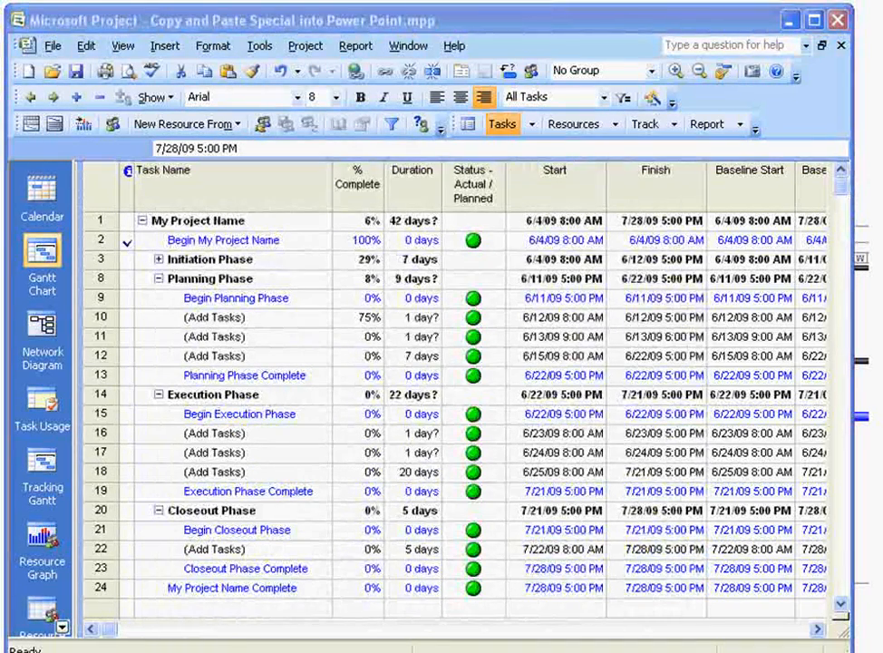
key("alt+Tab")
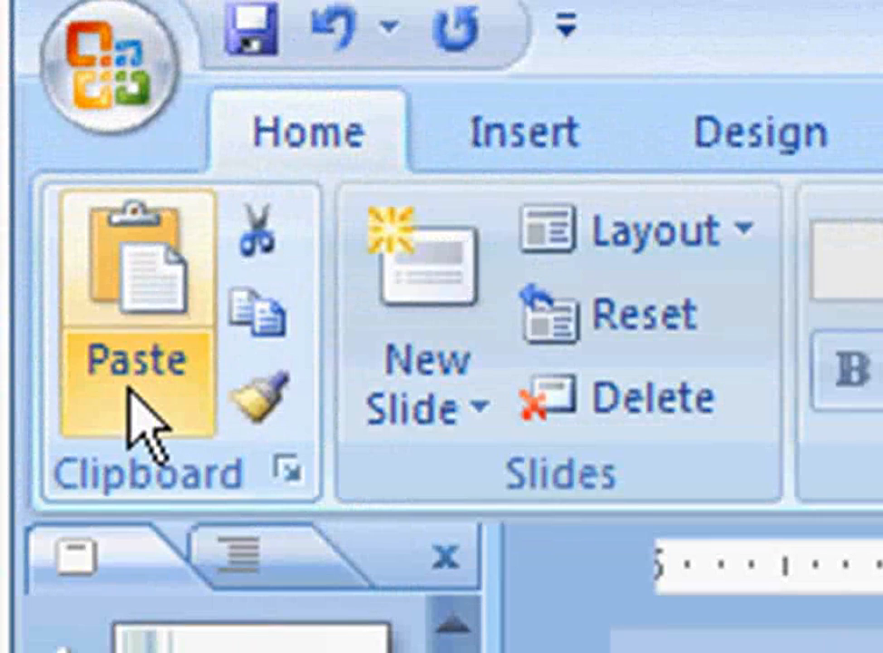
left_click(130, 390)
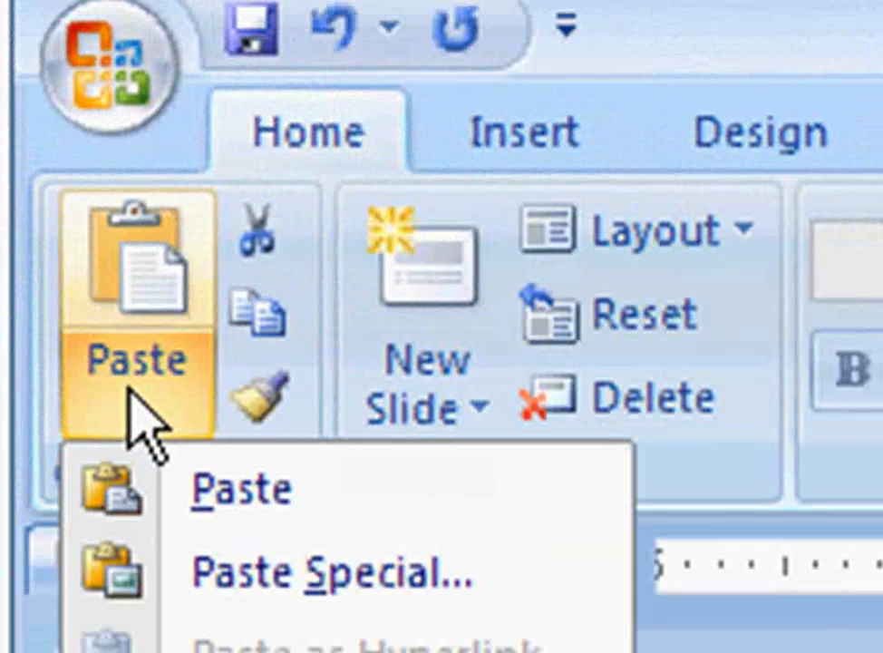
left_click(229, 577)
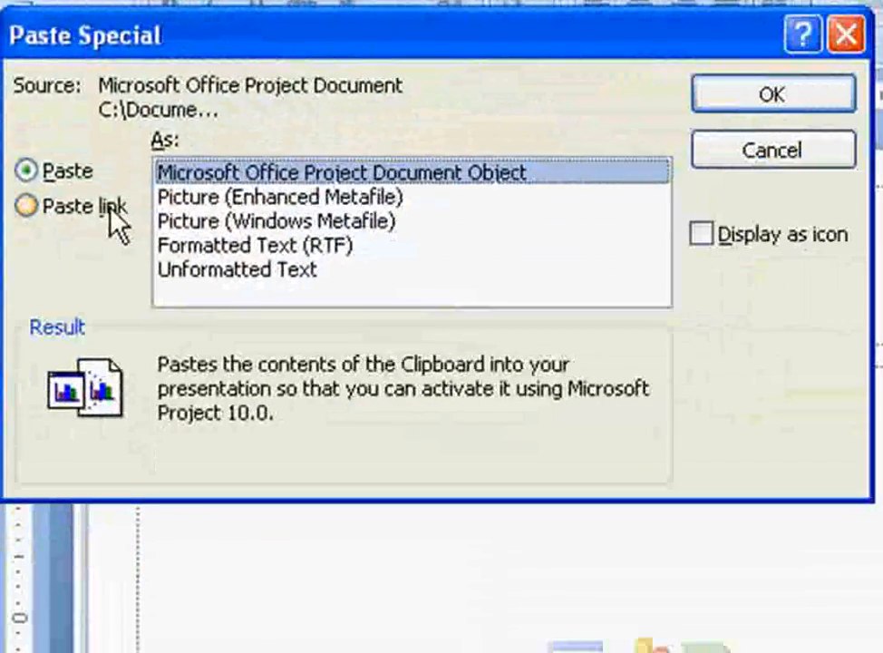
left_click(44, 206)
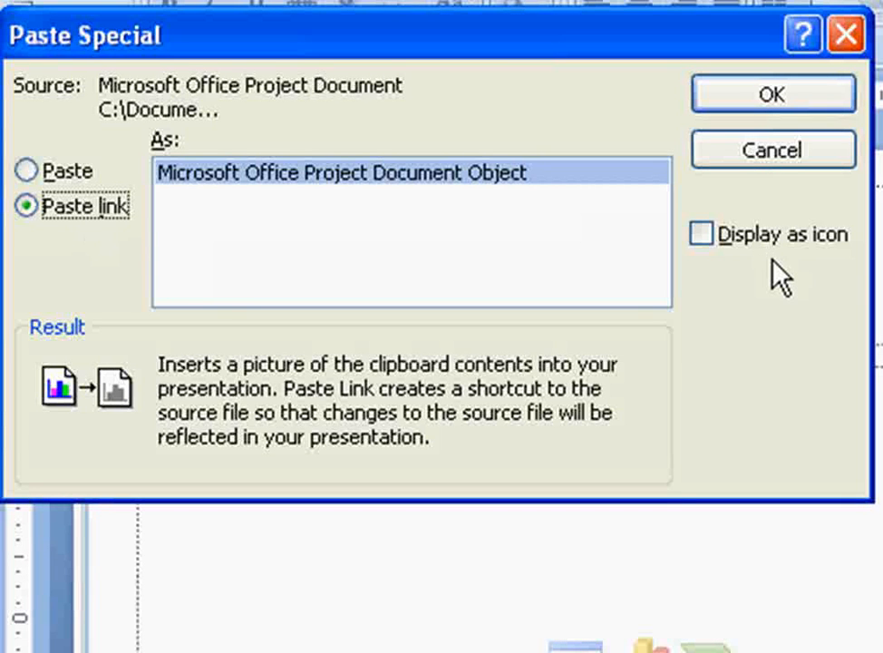
left_click(752, 104)
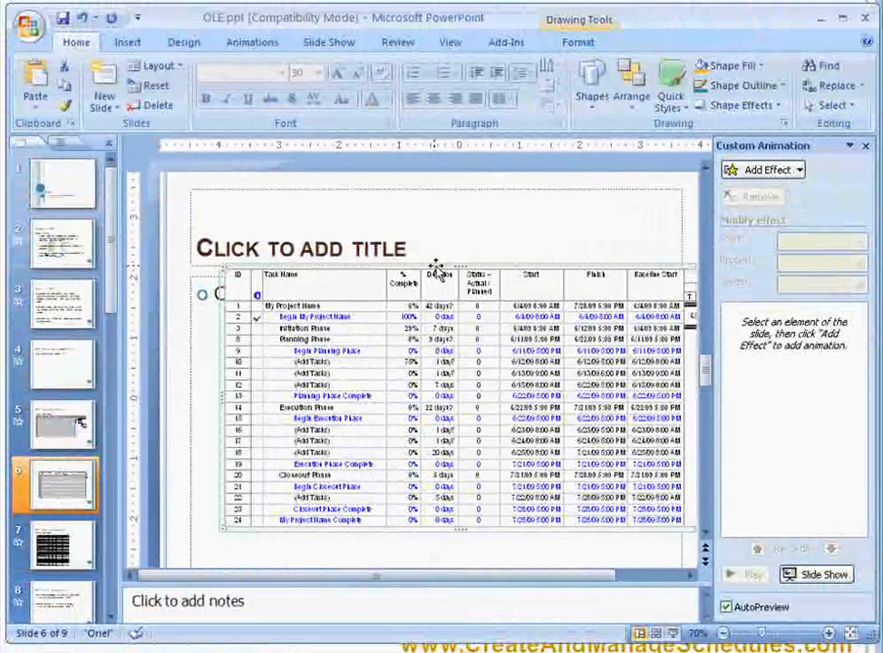
Position the linked task table over the slide's content area beneath the title placeholder.
left_click_drag(403, 281, 366, 295)
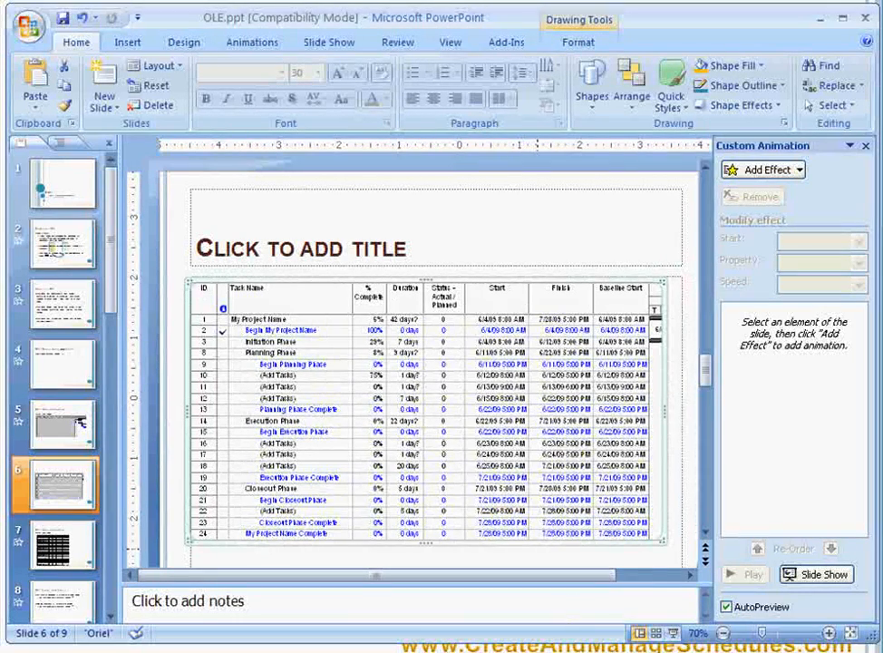
left_click(831, 634)
left_click(831, 634)
left_click(831, 633)
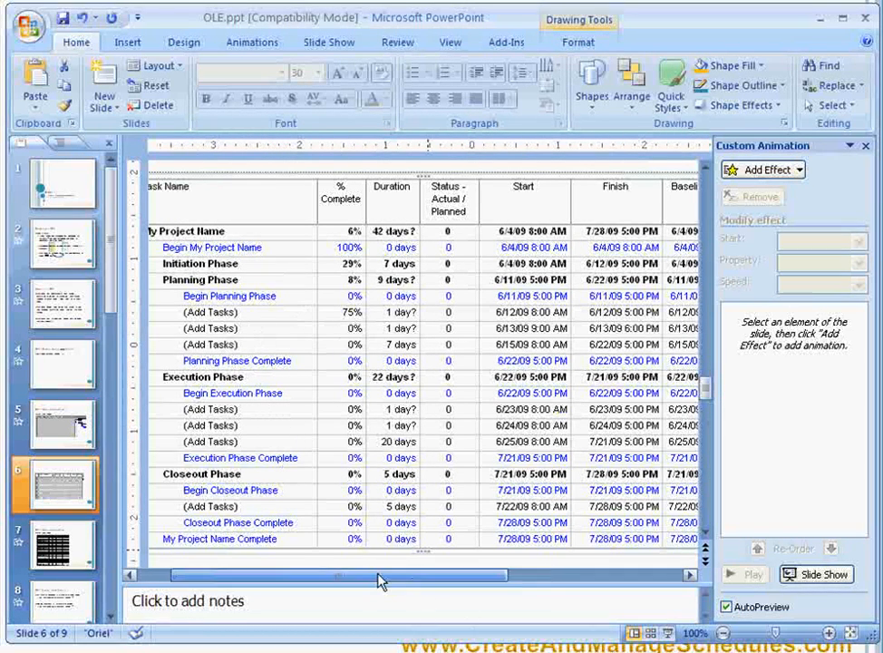
left_click_drag(418, 578, 355, 578)
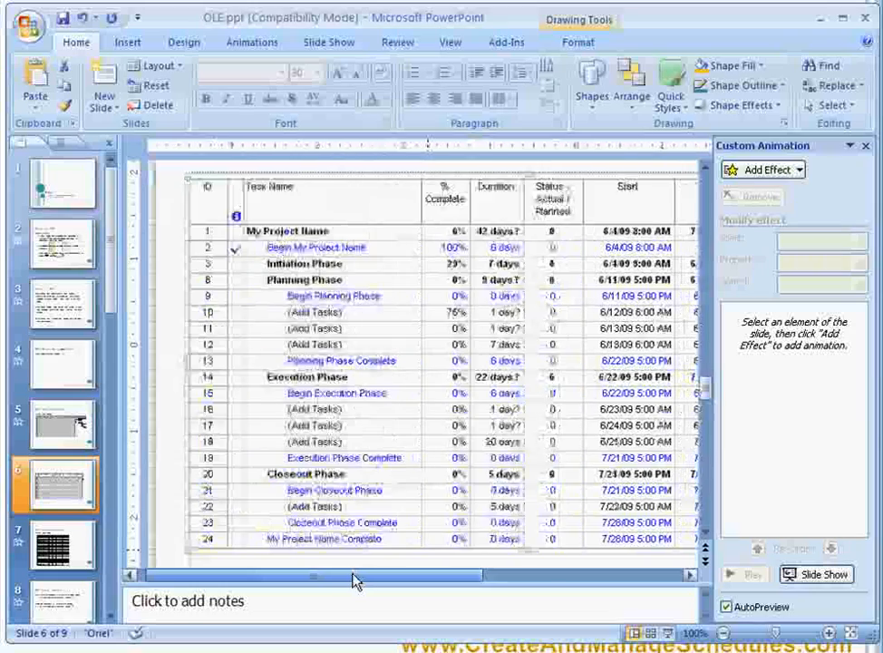
left_click(205, 313)
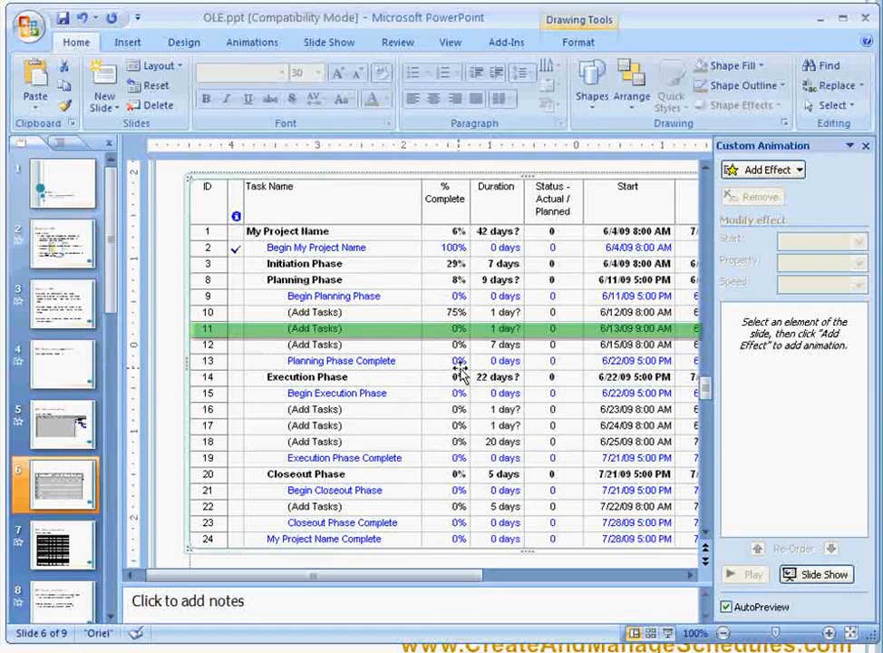
Switch to Microsoft Project and set the % Complete of task 11 to 15%.
key("alt+Tab")
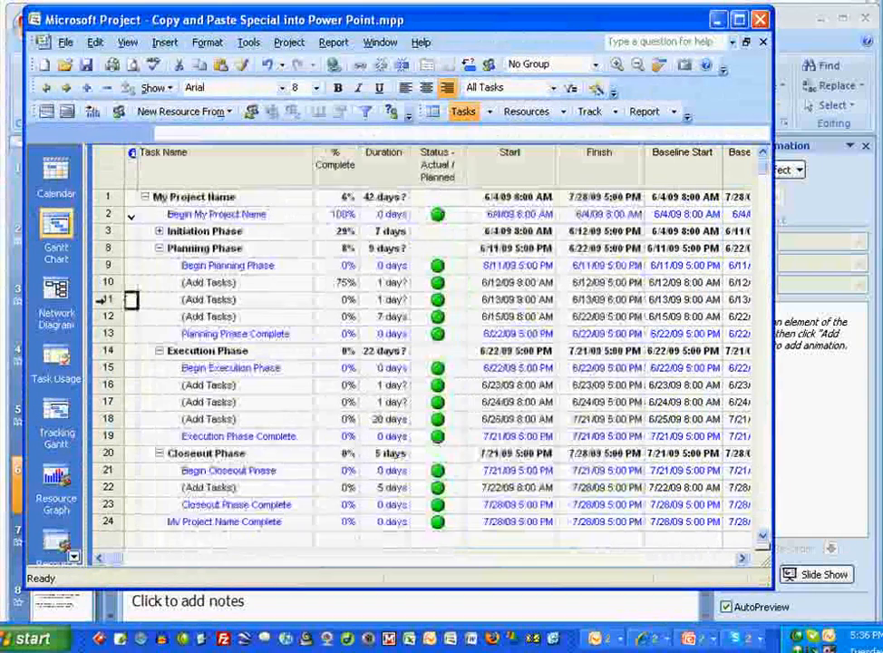
left_click(129, 300)
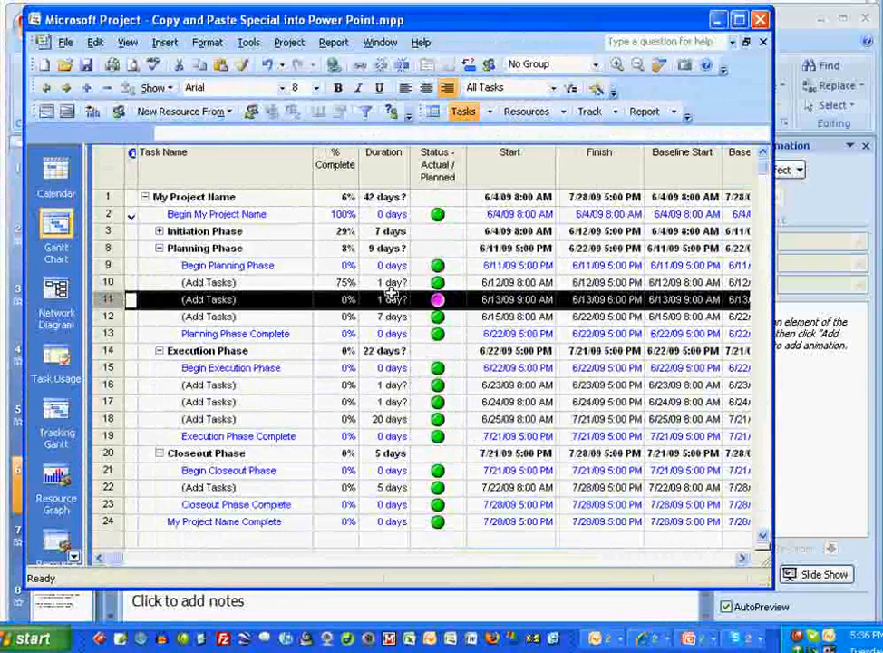
left_click(332, 300)
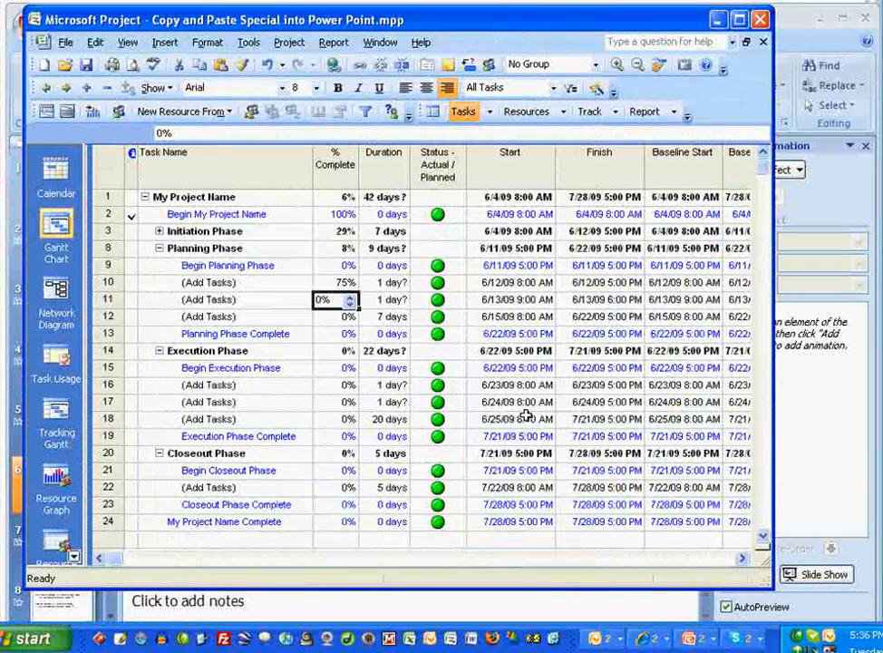
type("15")
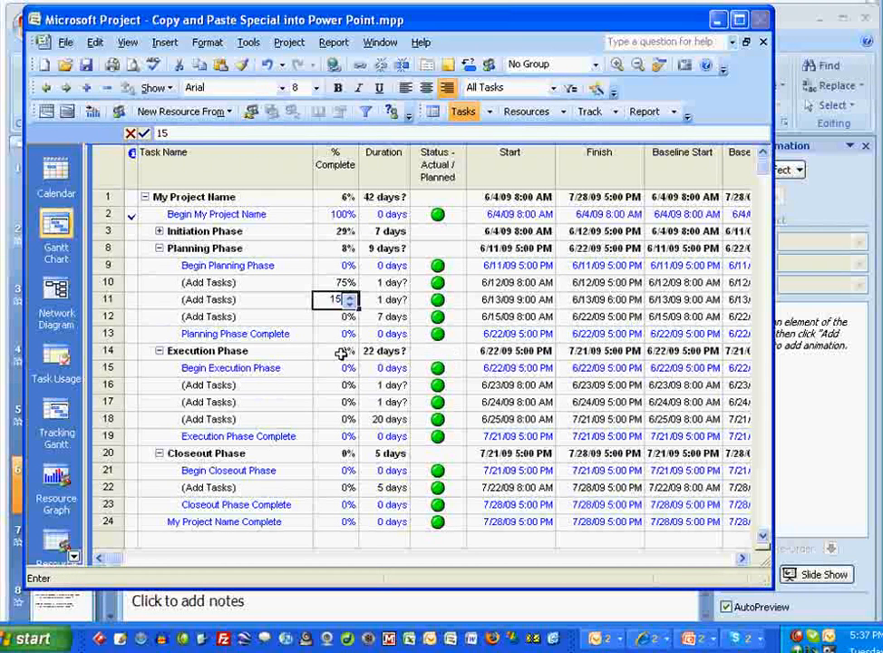
left_click(282, 300)
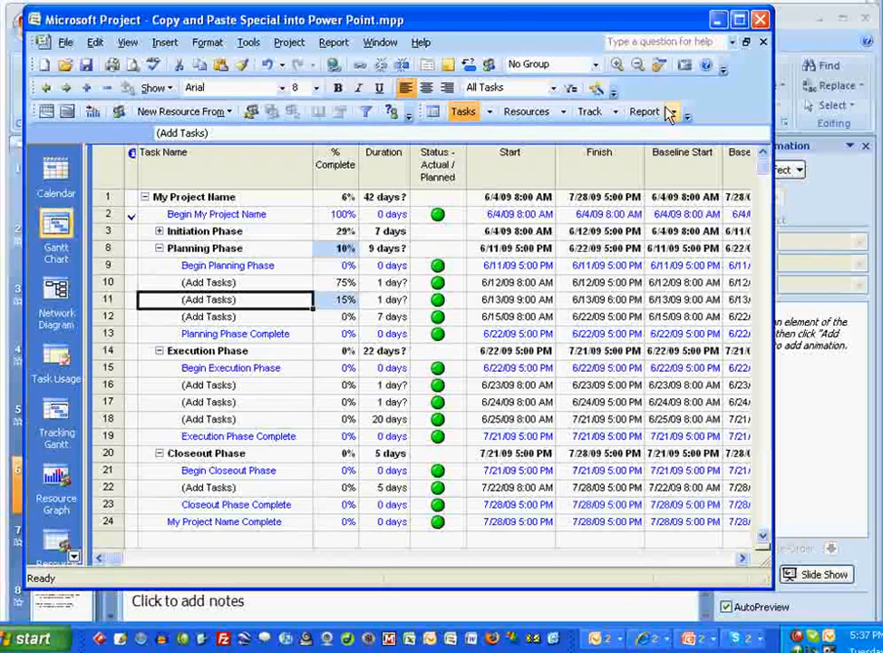
Glance at the PowerPoint slide, return to Microsoft Project, and collapse the Planning, Execution and Closeout phases.
left_click(797, 25)
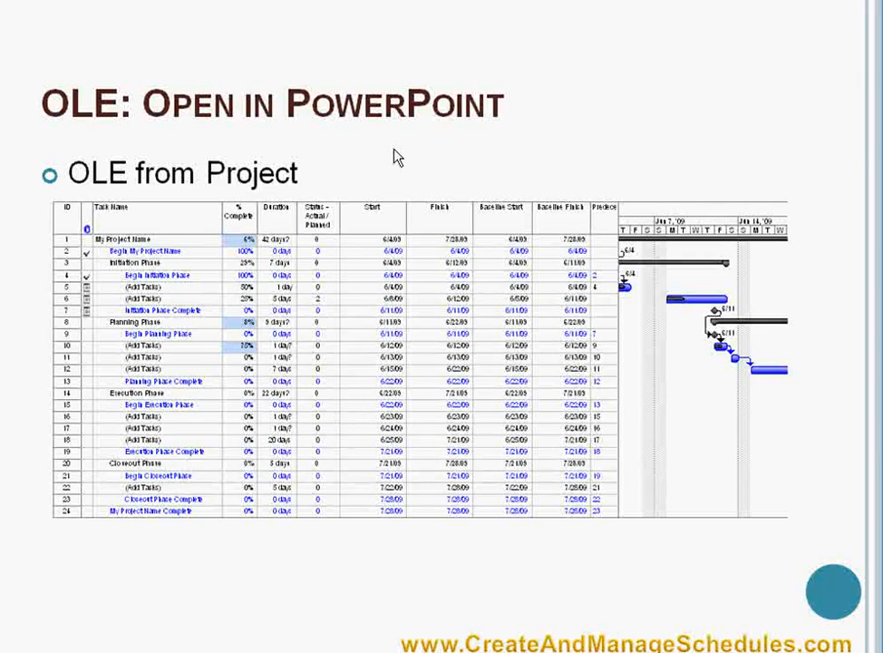
key("alt+Tab")
key("alt+Tab")
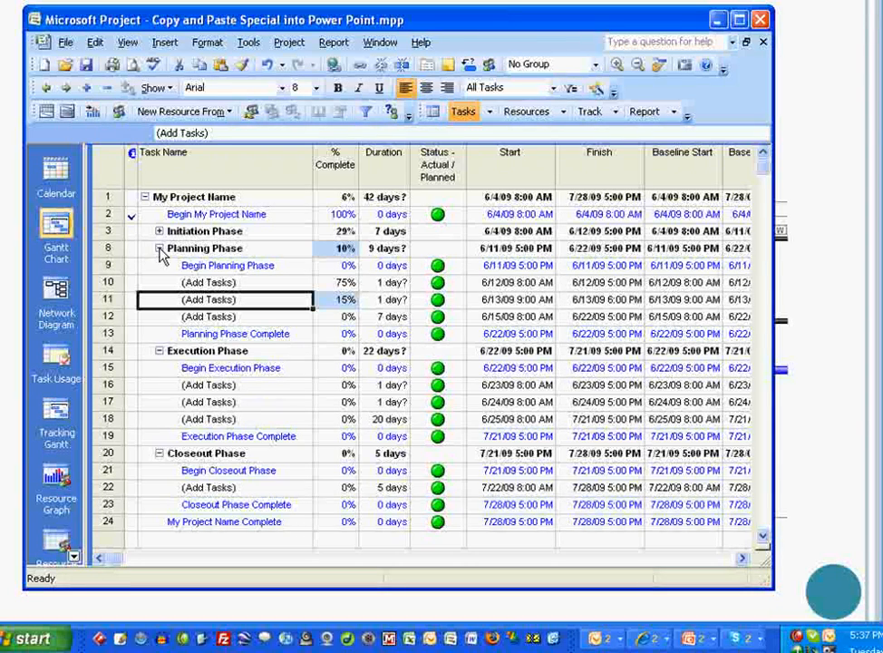
left_click(159, 247)
left_click(159, 265)
left_click(159, 282)
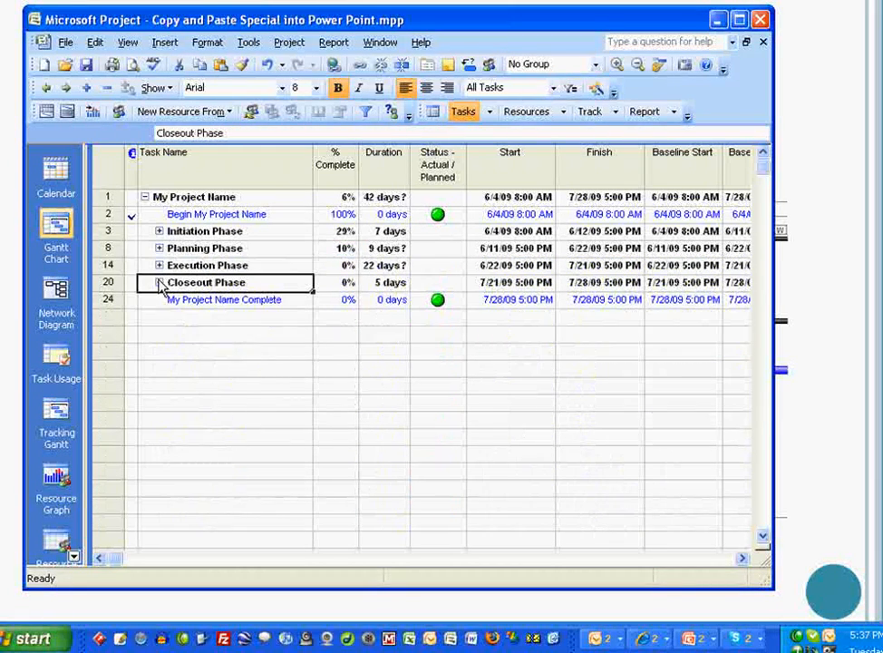
Adjust the split between table and Gantt chart to show columns through Finish, and expand Initiation Phase.
left_click_drag(758, 175, 464, 205)
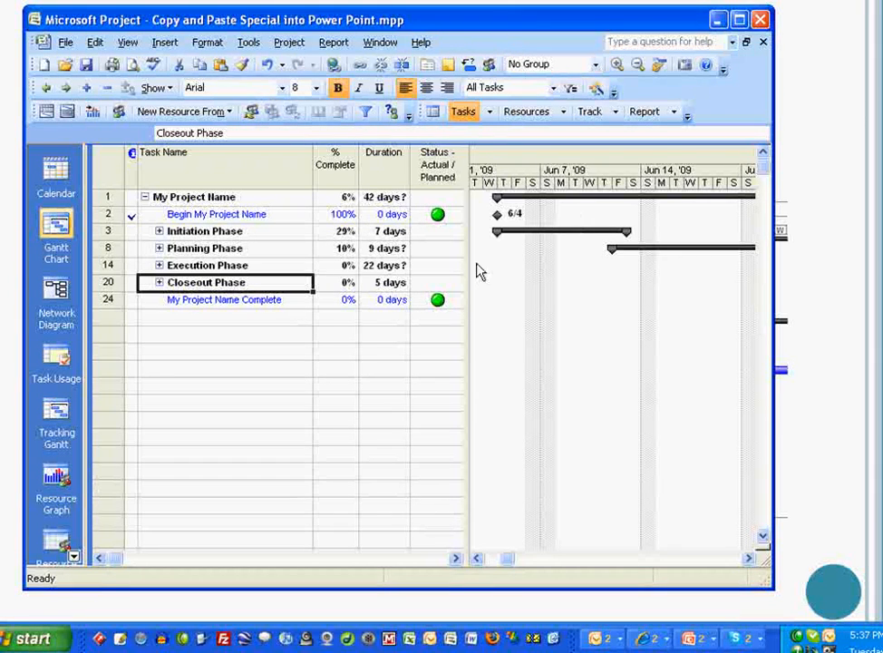
left_click_drag(466, 261, 666, 264)
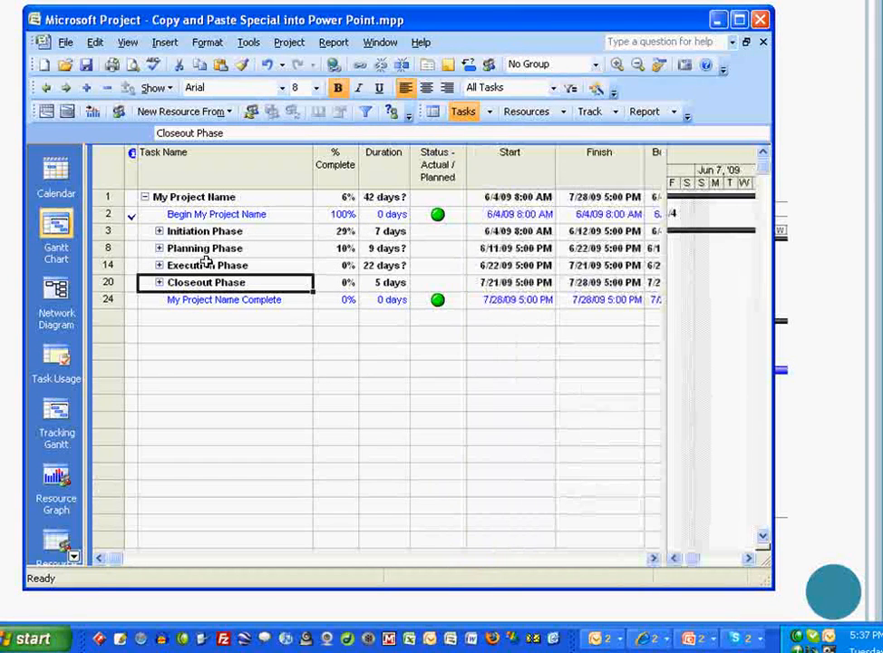
left_click(160, 232)
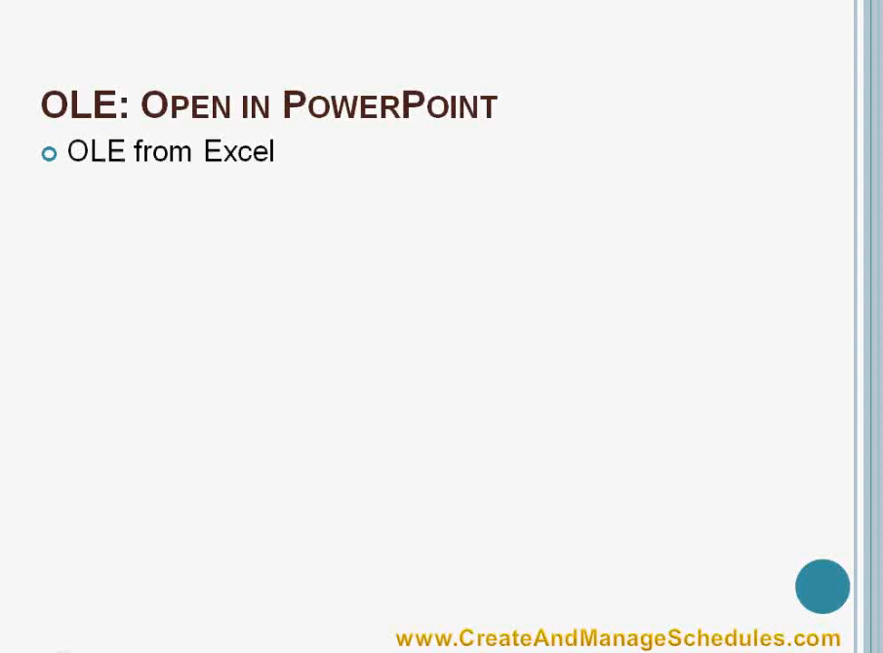
Start Excel and open the workbook test-import-into-PowerPoint.xls from the Week #8 folder.
left_click(409, 632)
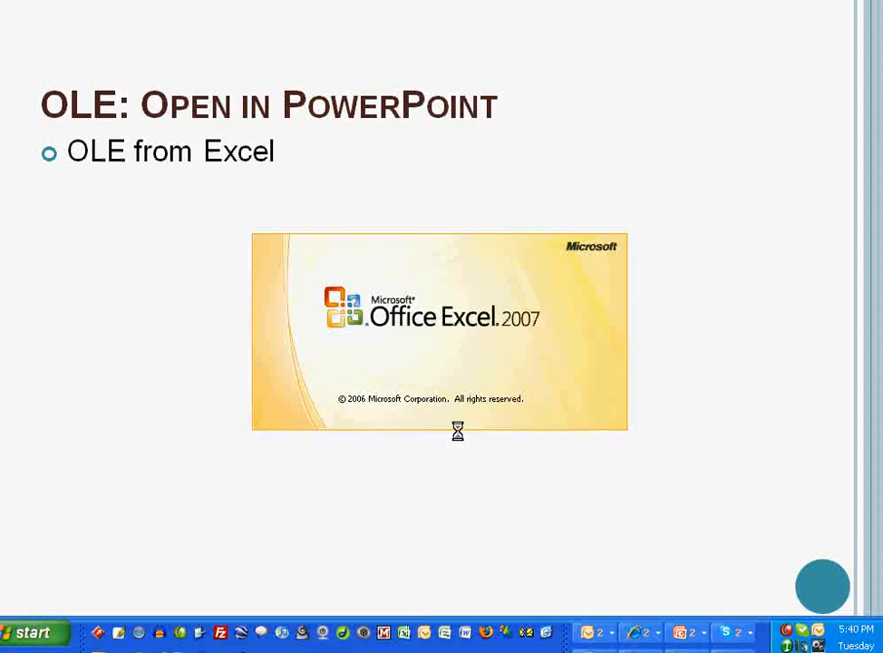
key("ctrl+o")
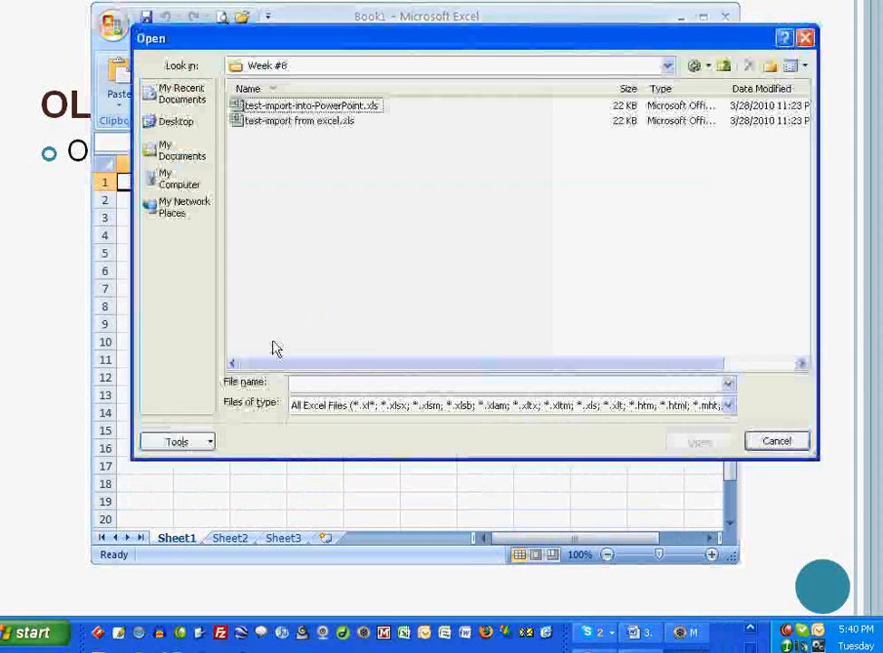
left_click(327, 106)
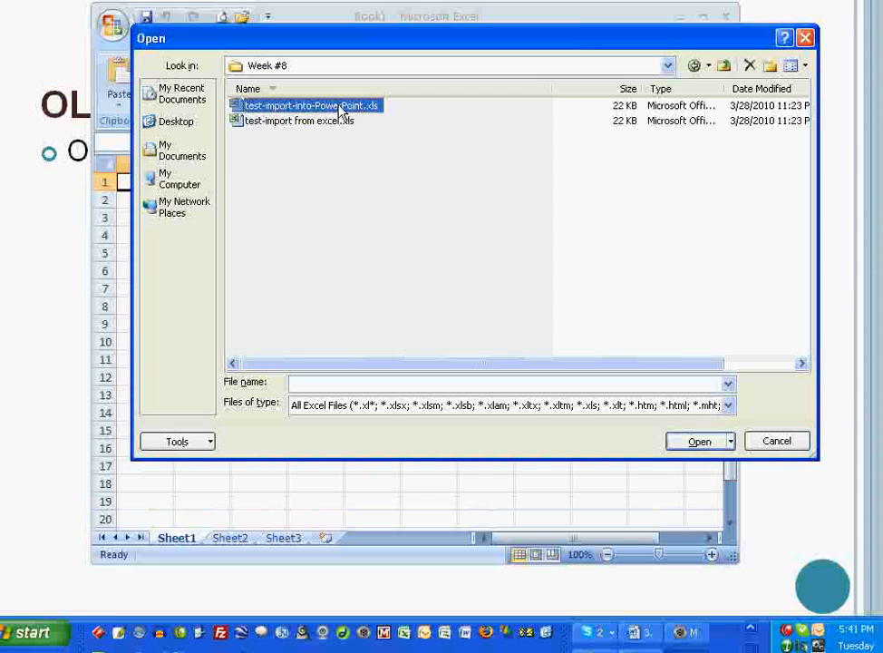
left_click(705, 446)
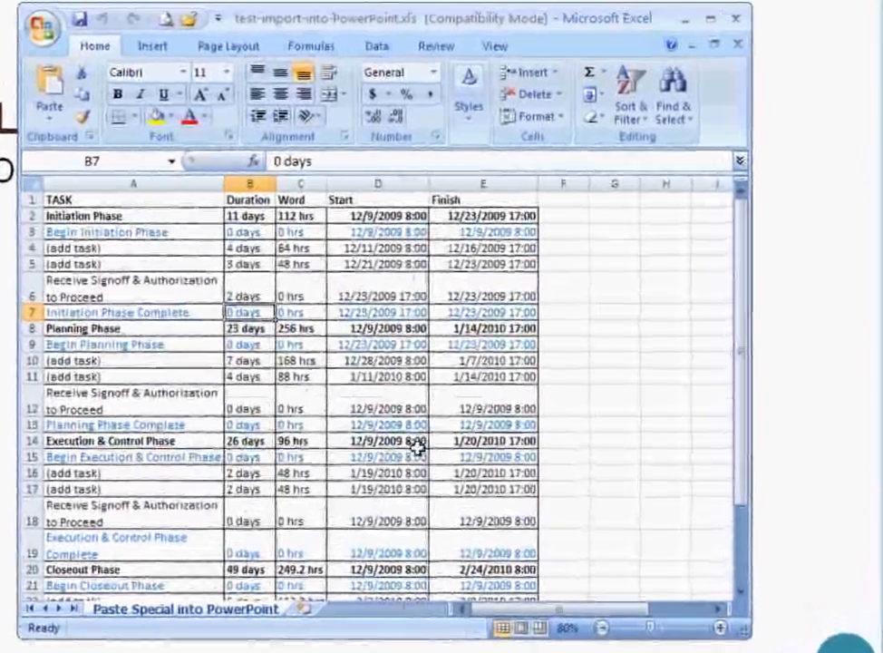
Select the whole task table, A1 to E25, in the worksheet and copy it.
left_click(432, 378)
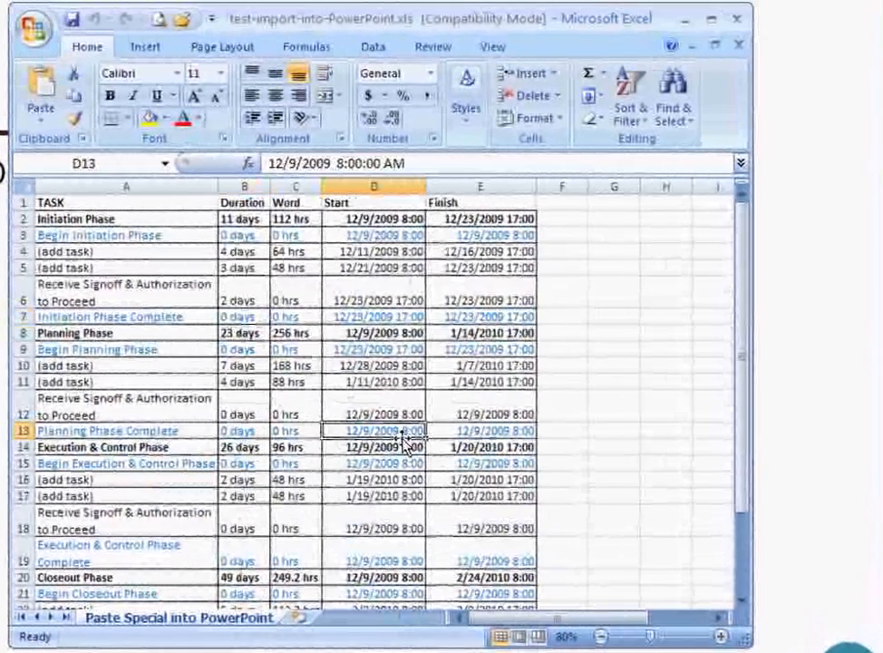
scroll(405, 442, "down", 3)
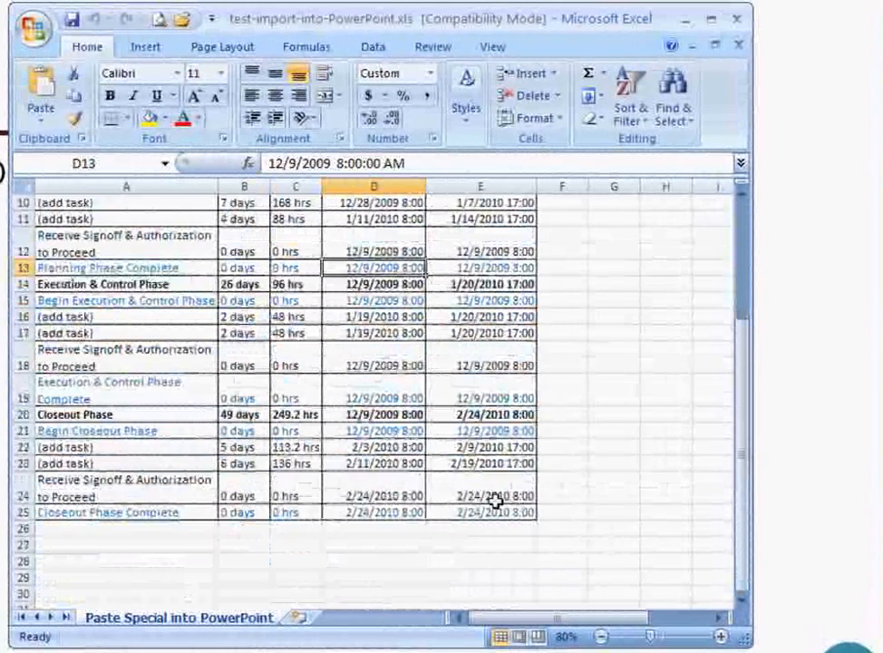
left_click_drag(510, 513, 4, 124)
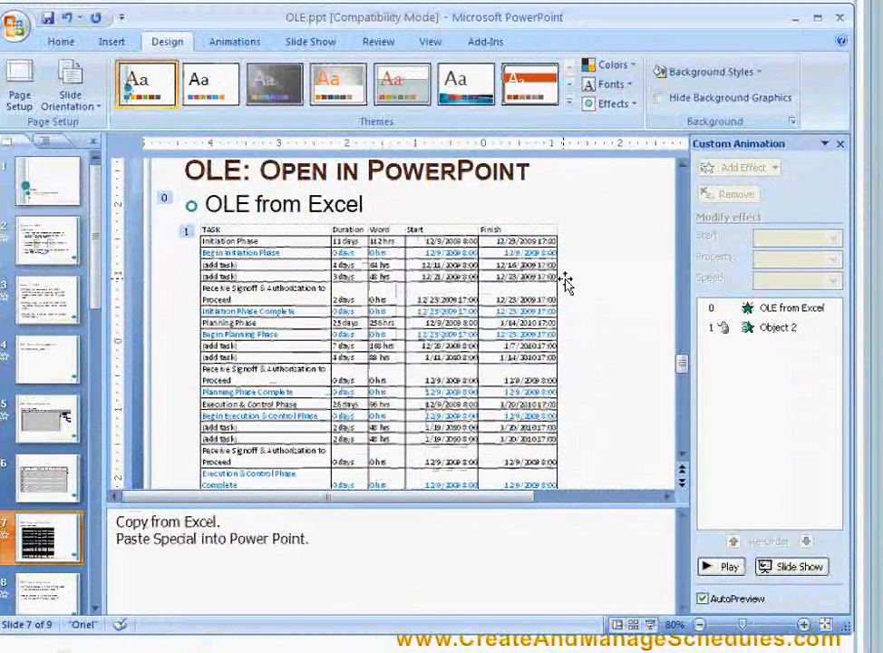
In PowerPoint, delete the old Excel table from slide 7, shrink the notes area, and close the Custom Animation pane.
left_click(564, 283)
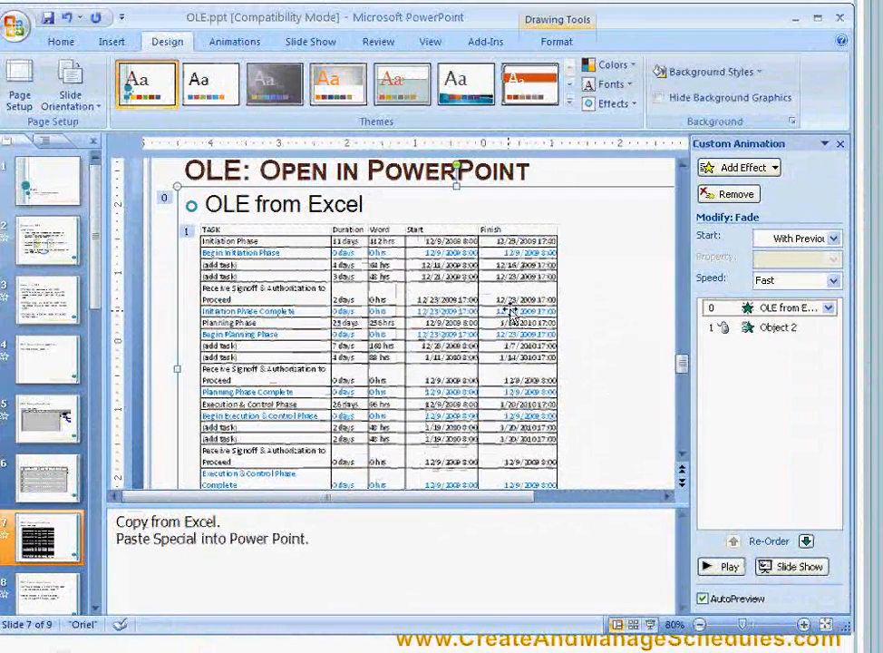
left_click(529, 232)
key("Delete")
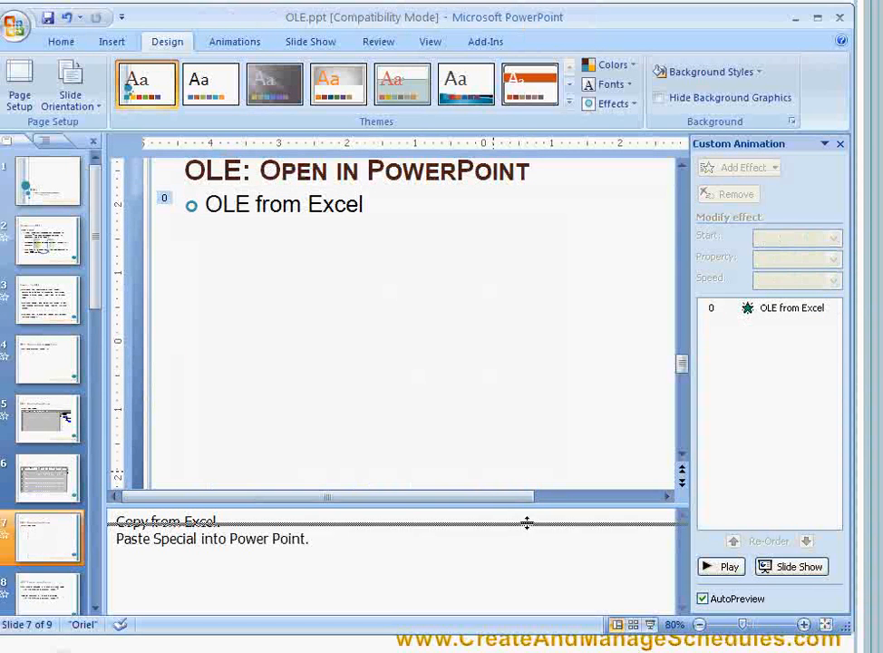
left_click_drag(531, 505, 527, 596)
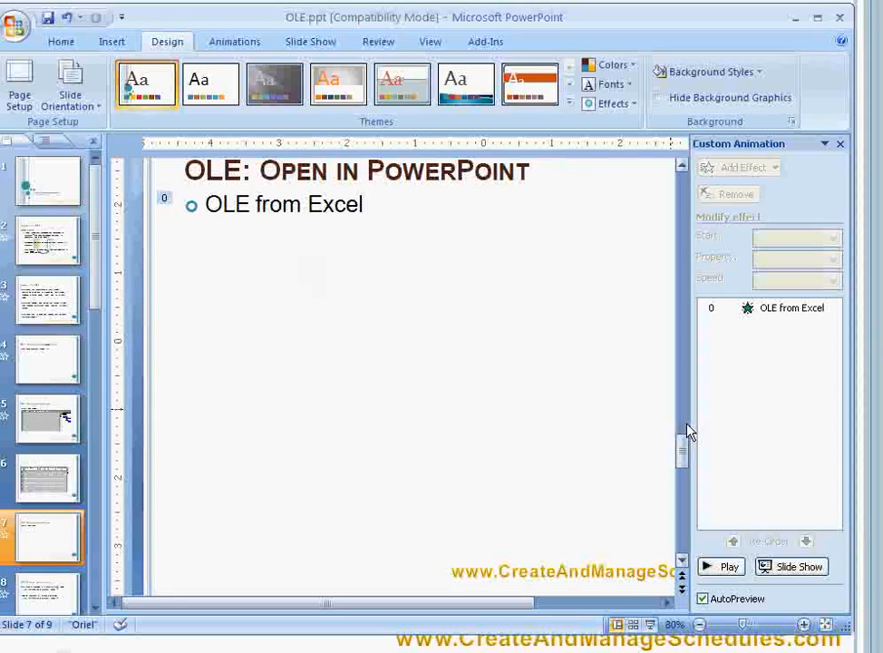
left_click(840, 143)
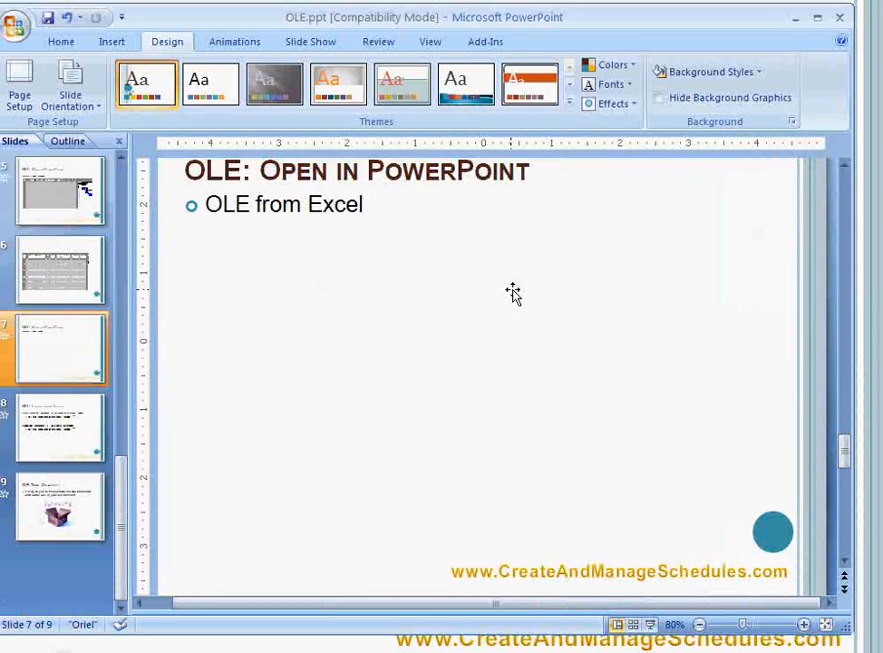
Paste the copied Excel range onto slide 7 as a linked Microsoft Office Excel 2003 Worksheet Object using Paste Special.
left_click(60, 41)
left_click(22, 105)
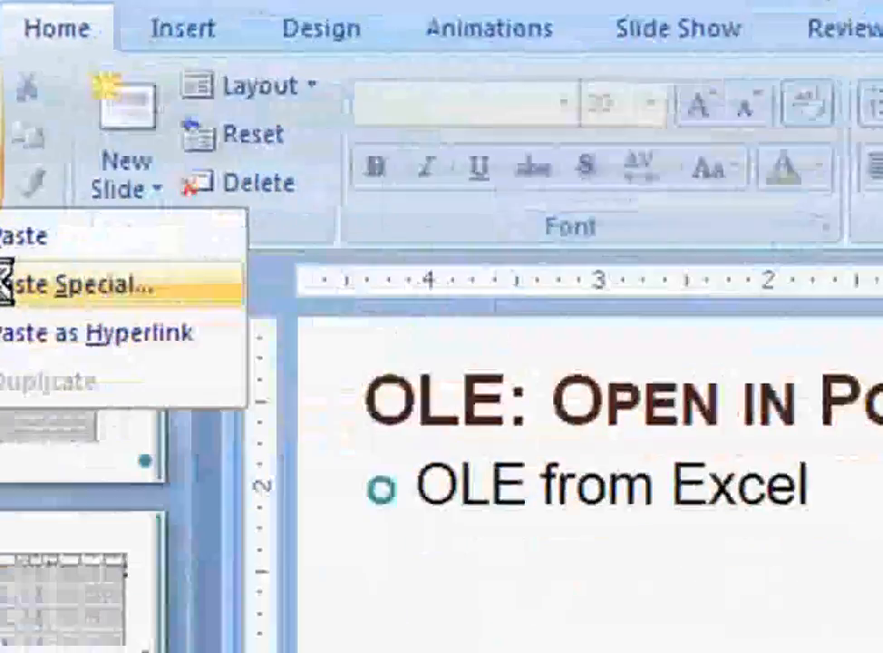
left_click(136, 500)
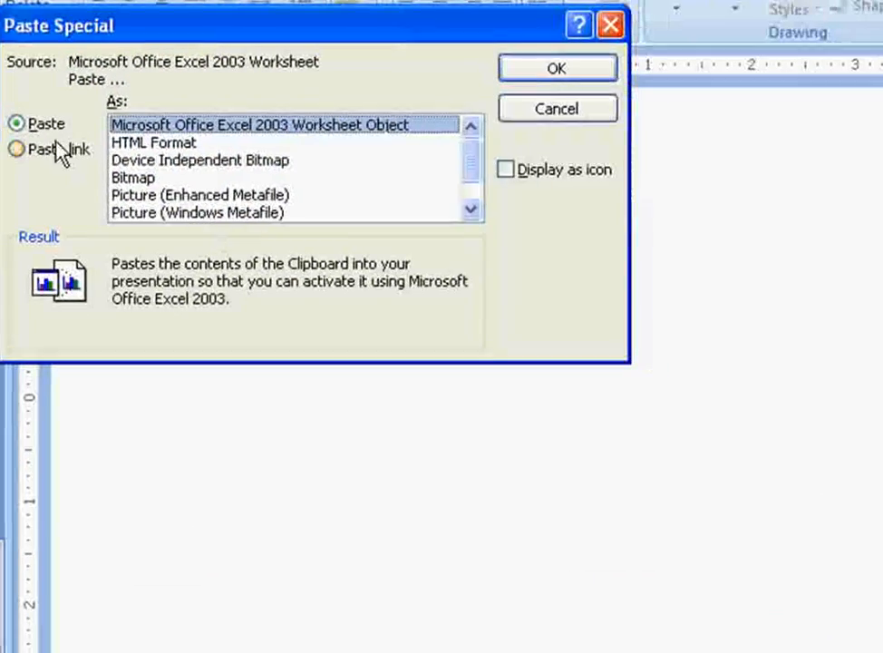
left_click(101, 205)
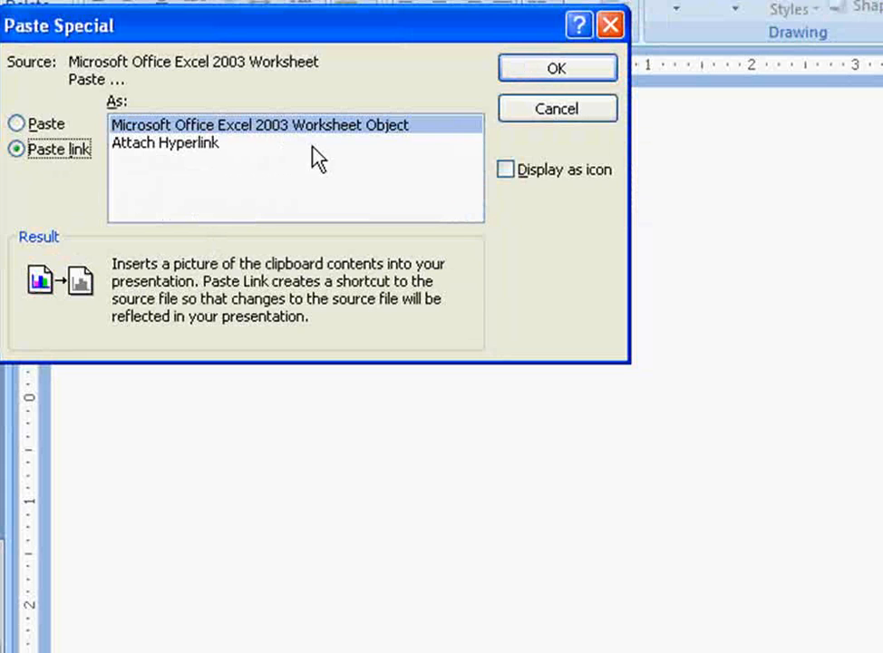
left_click_drag(495, 38, 633, 236)
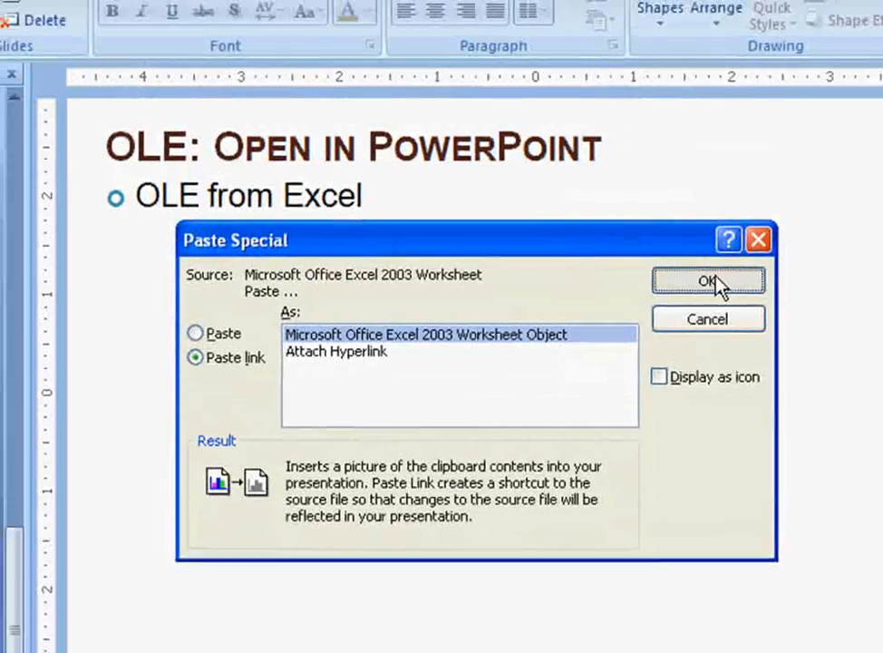
left_click(725, 280)
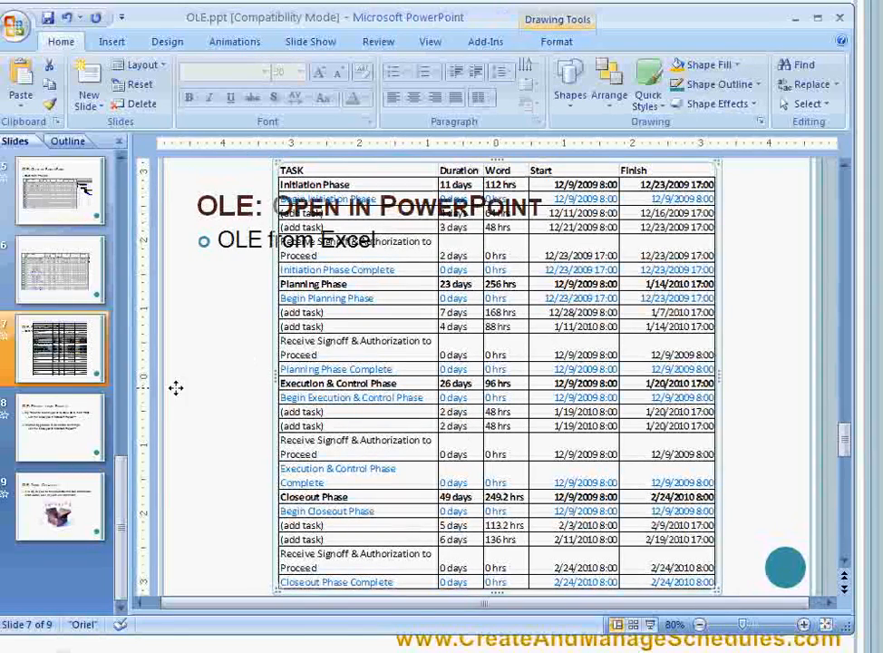
Position the linked Excel table beneath the "OLE from Excel" bullet and widen it across the slide's content area.
left_click_drag(569, 392, 744, 371)
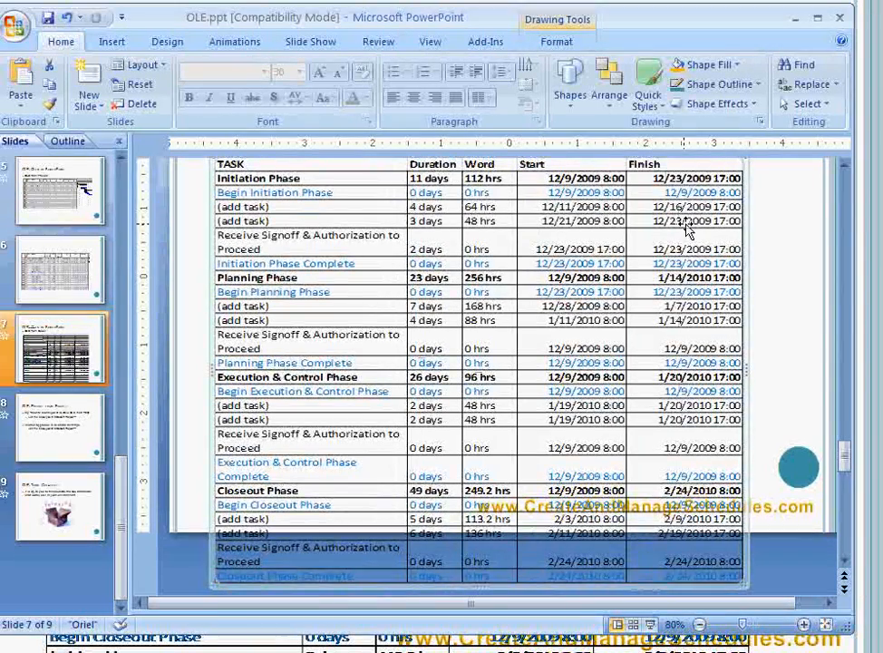
scroll(716, 240, "up", 1)
scroll(716, 241, "up", 3)
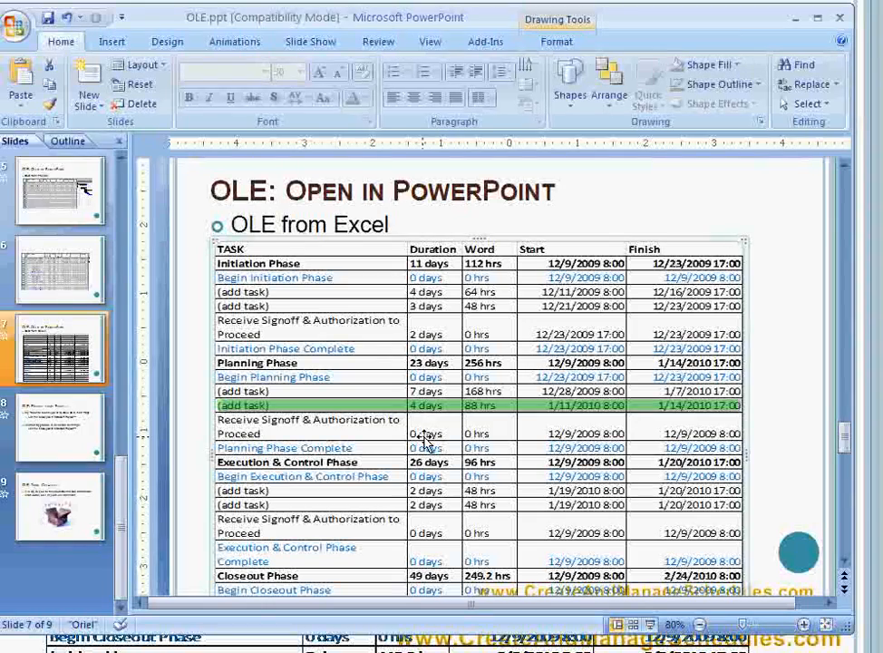
Switch to the Excel workbook and set the Duration of the task in row 11 to 5 days.
key("alt+Tab")
key("alt+Tab")
key("alt+Tab")
key("alt+Tab")
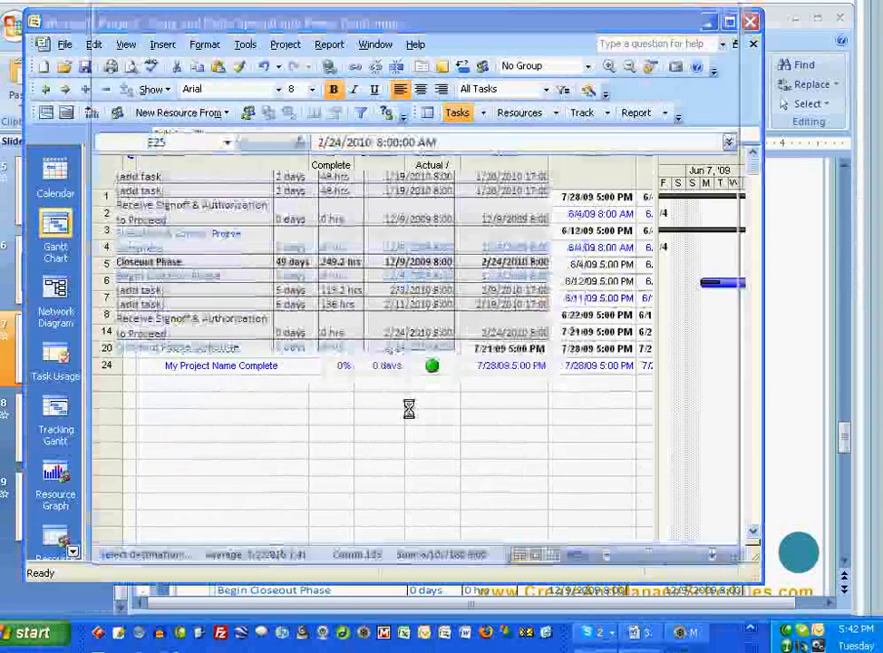
scroll(352, 313, "up", 5)
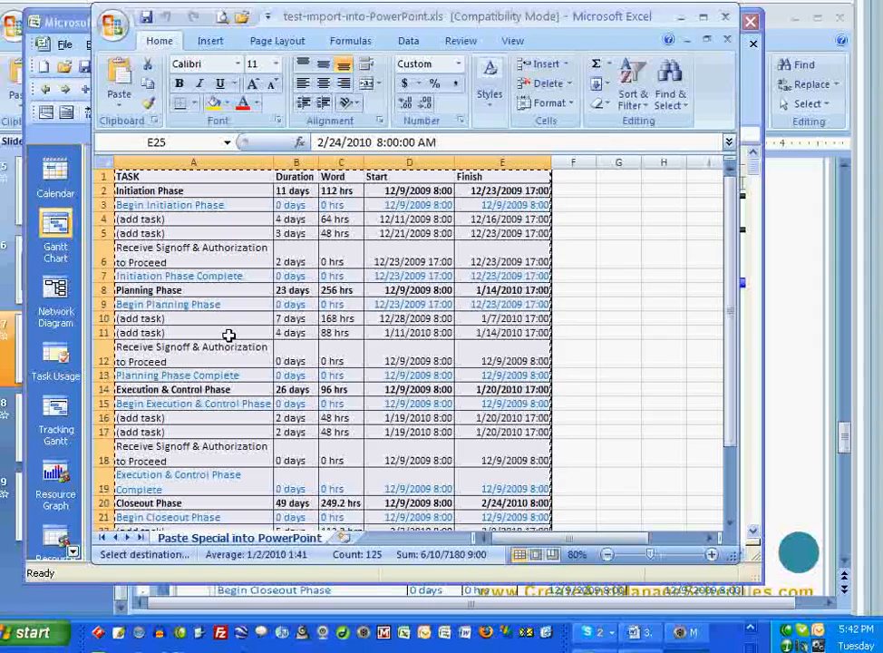
left_click(307, 333)
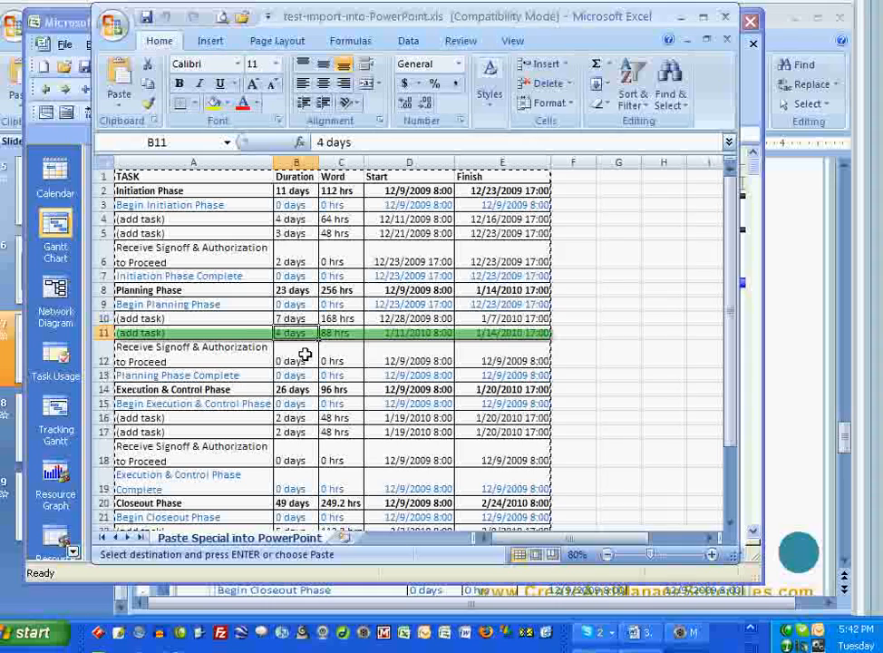
double_click(319, 142)
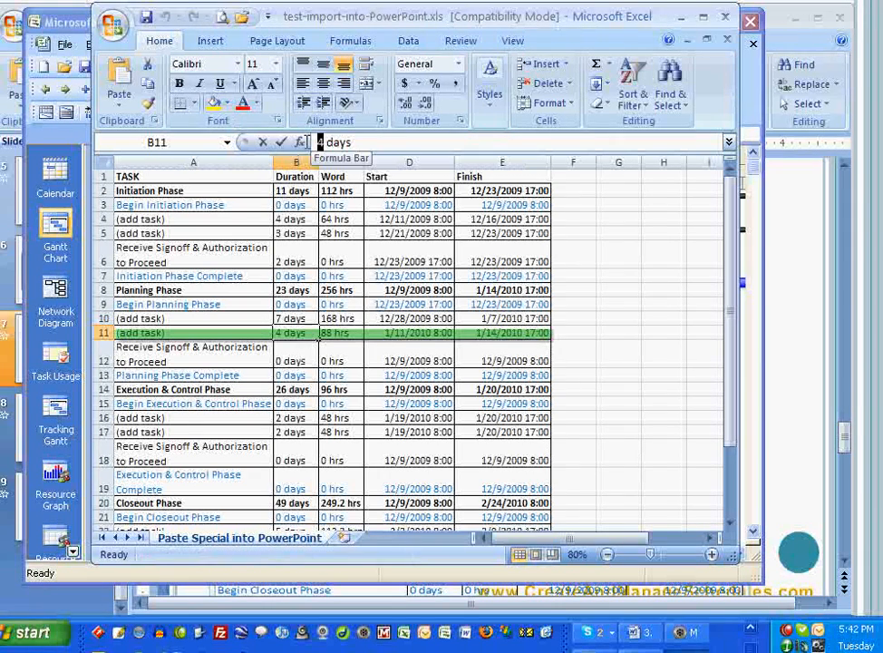
type("5")
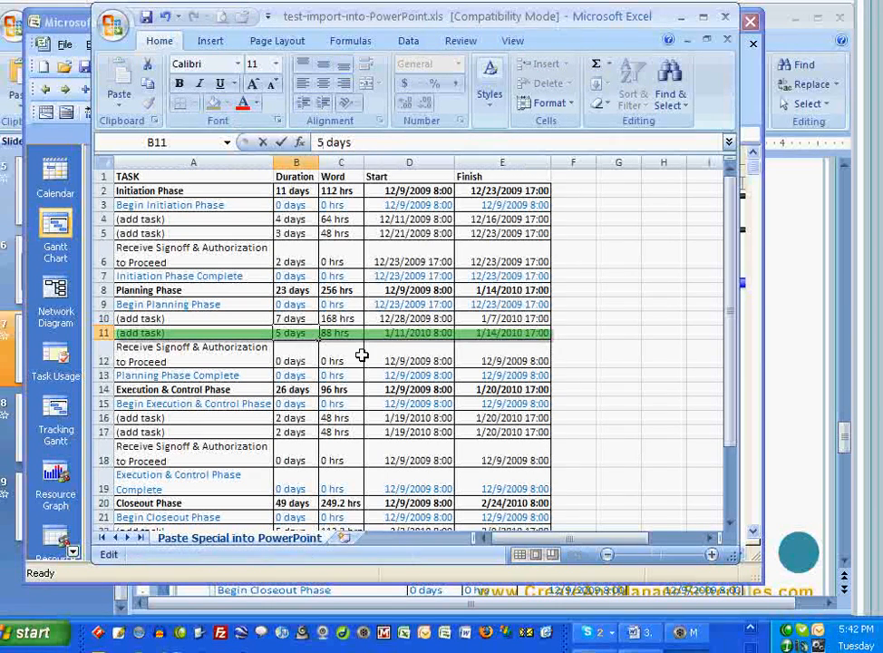
left_click(302, 386)
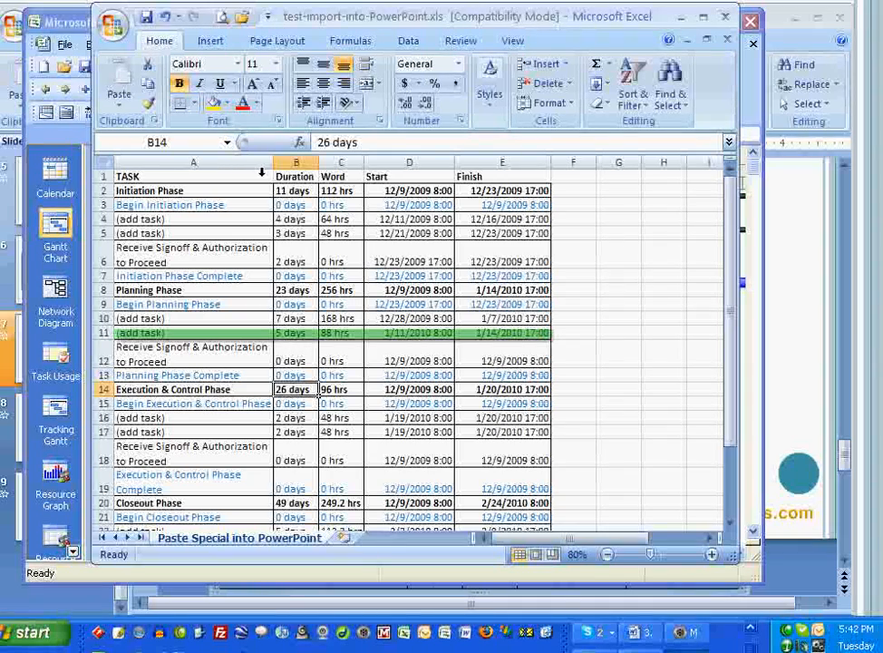
Return to PowerPoint, check row 11 of the linked table in the slide show from slide 7, and advance to the next slide.
key("ctrl+z")
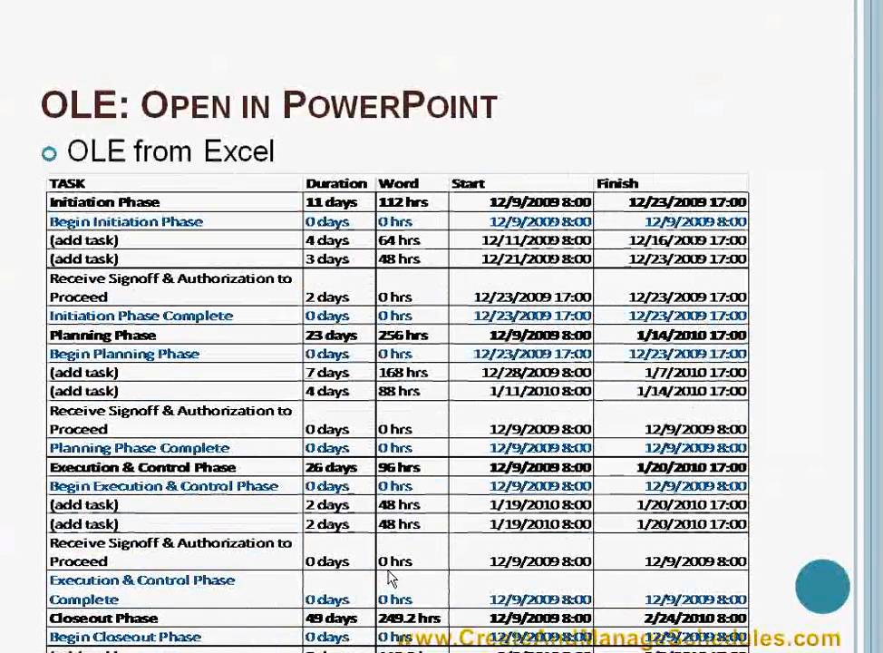
key("alt+Tab")
key("alt+Tab")
key("alt+Tab")
key("alt+Tab")
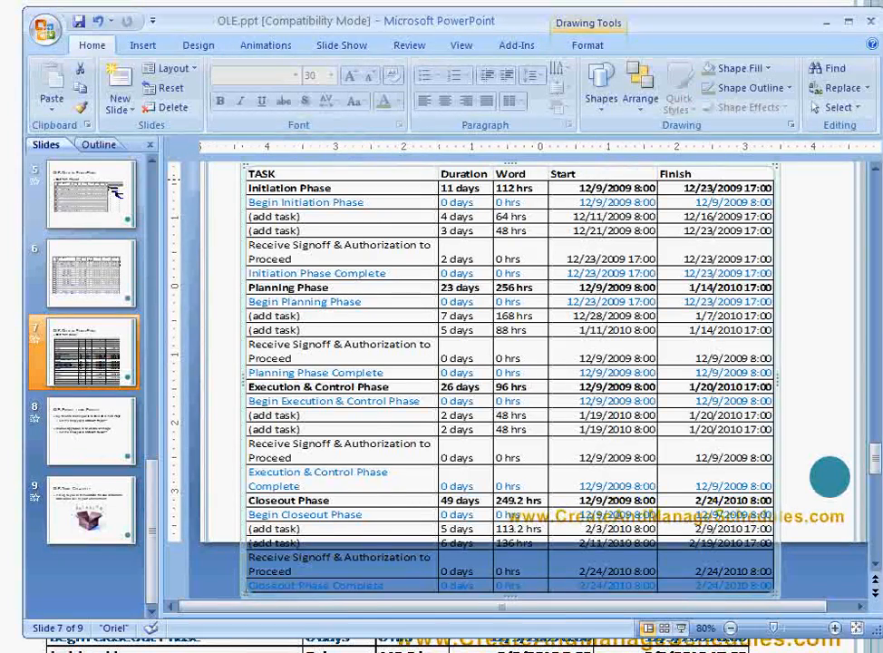
key("shift+F5")
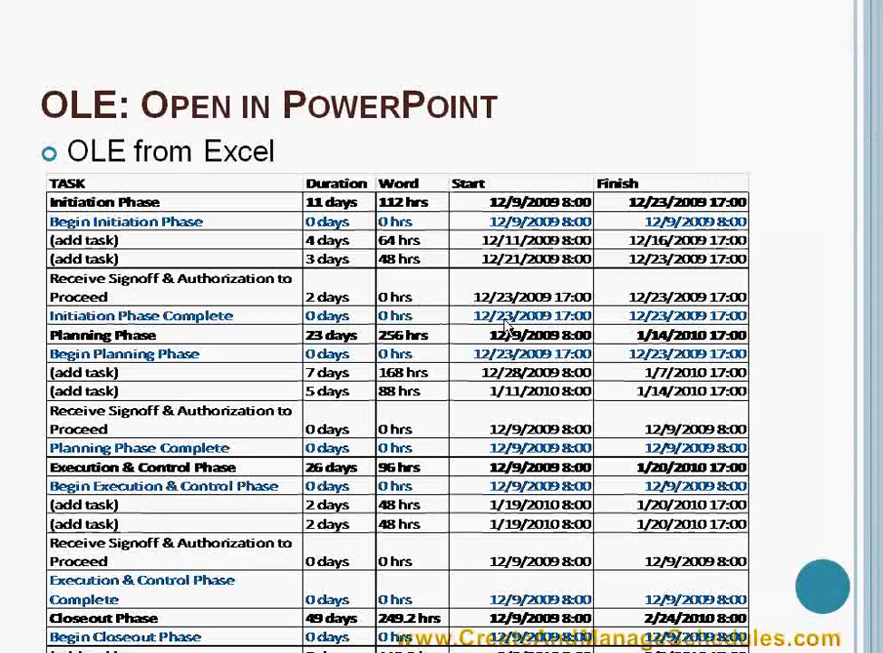
left_click(807, 380)
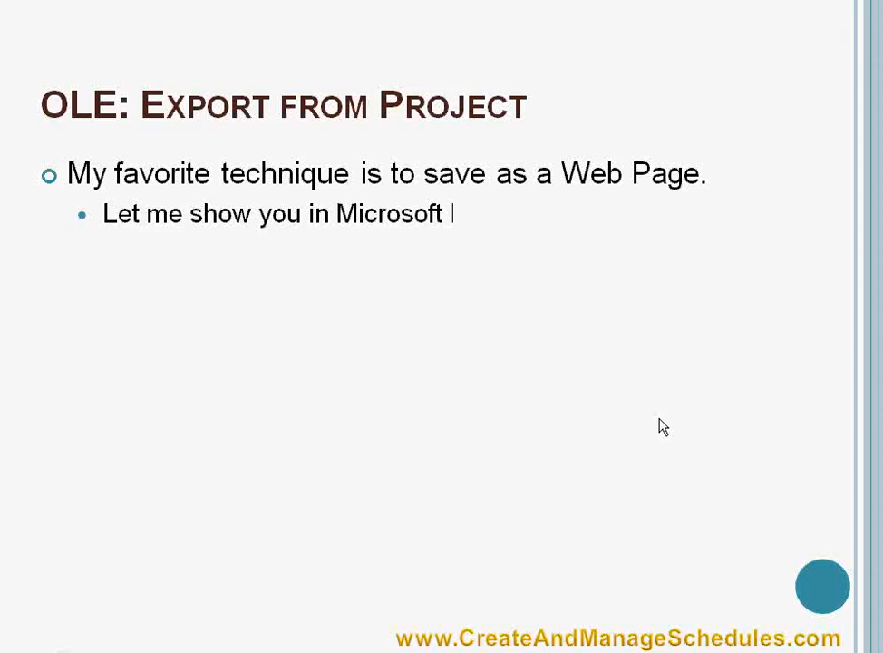
Switch to Microsoft Project and start saving the open project under another file format.
key("alt+Tab")
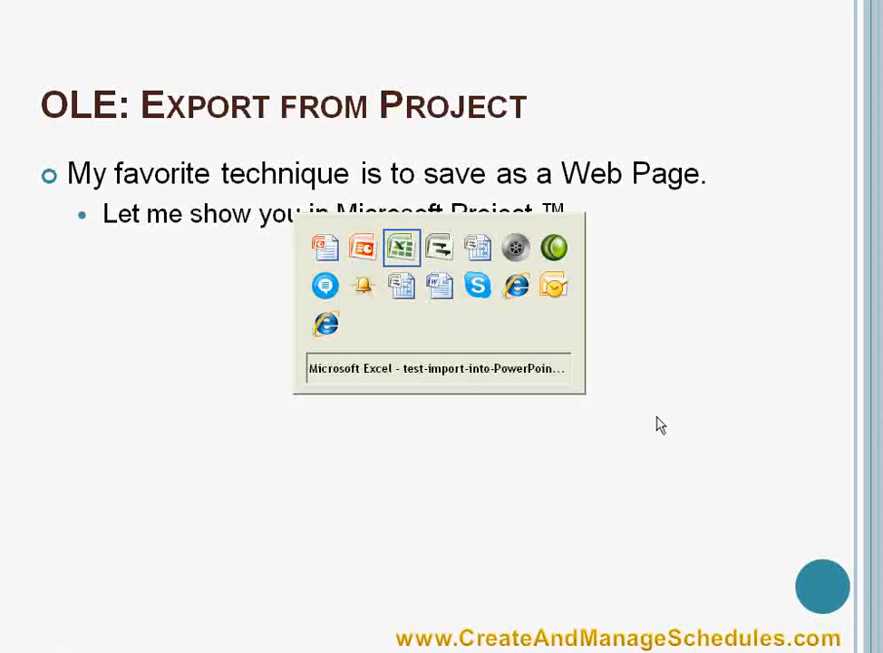
key("alt+Tab")
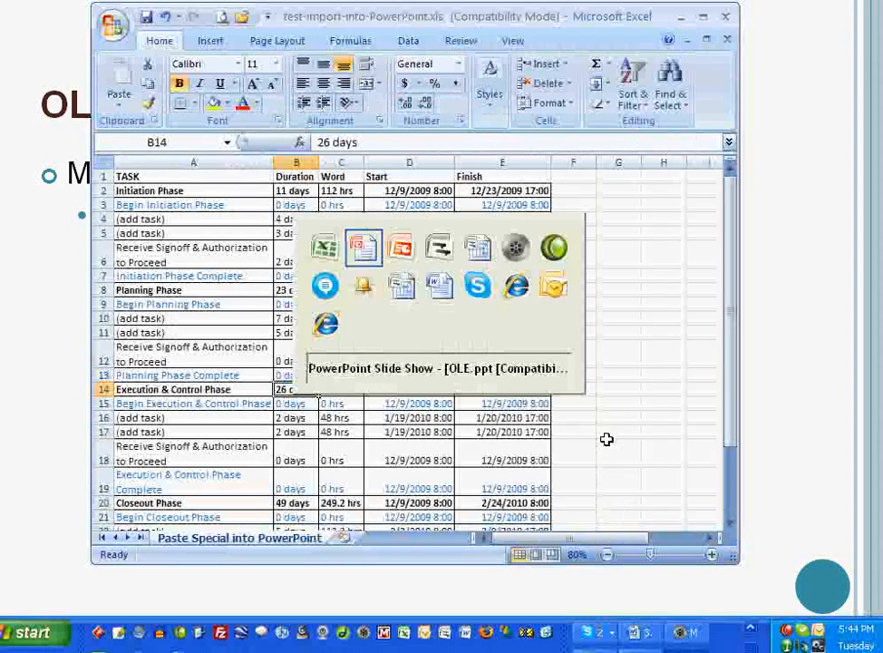
key("alt+Tab")
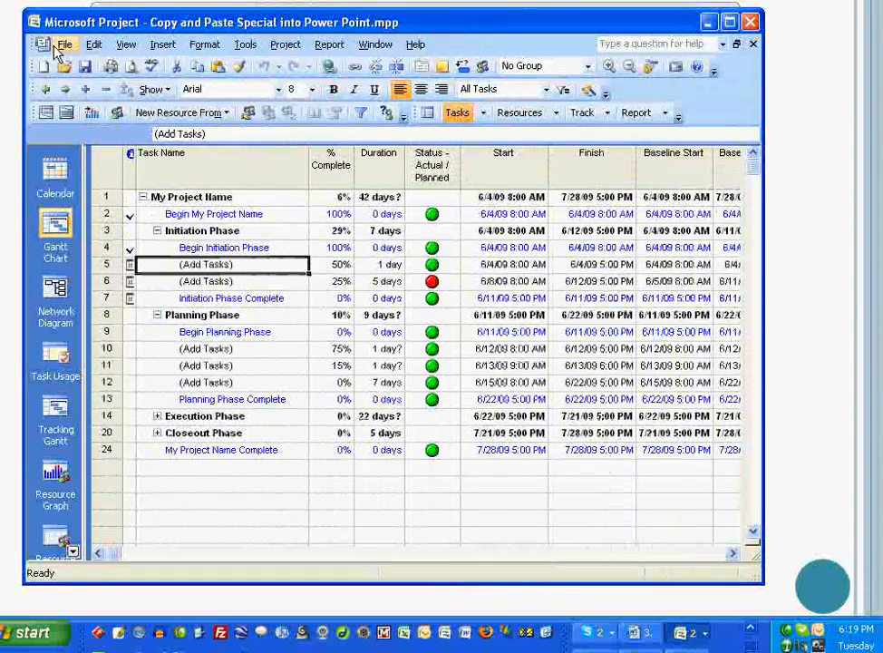
left_click(64, 45)
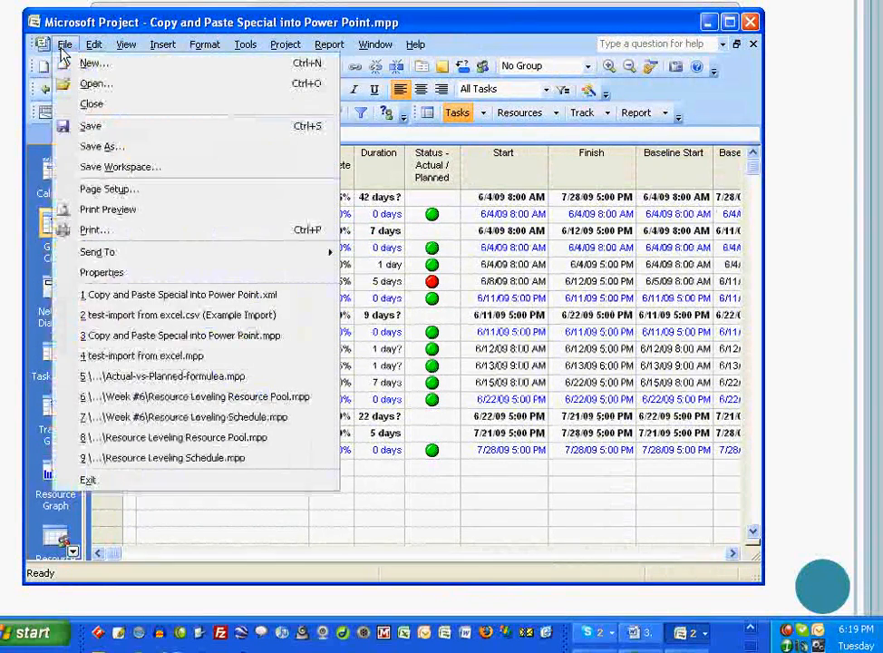
left_click(173, 155)
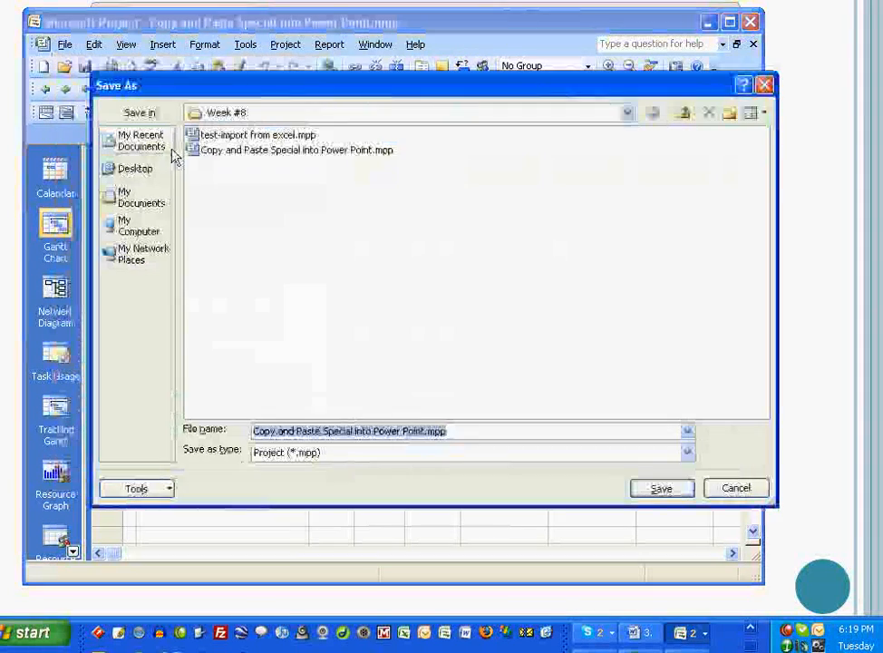
Choose Microsoft Excel Workbook (*.xls) as the file type, keep the file name, and save to launch the Export Wizard.
left_click(687, 453)
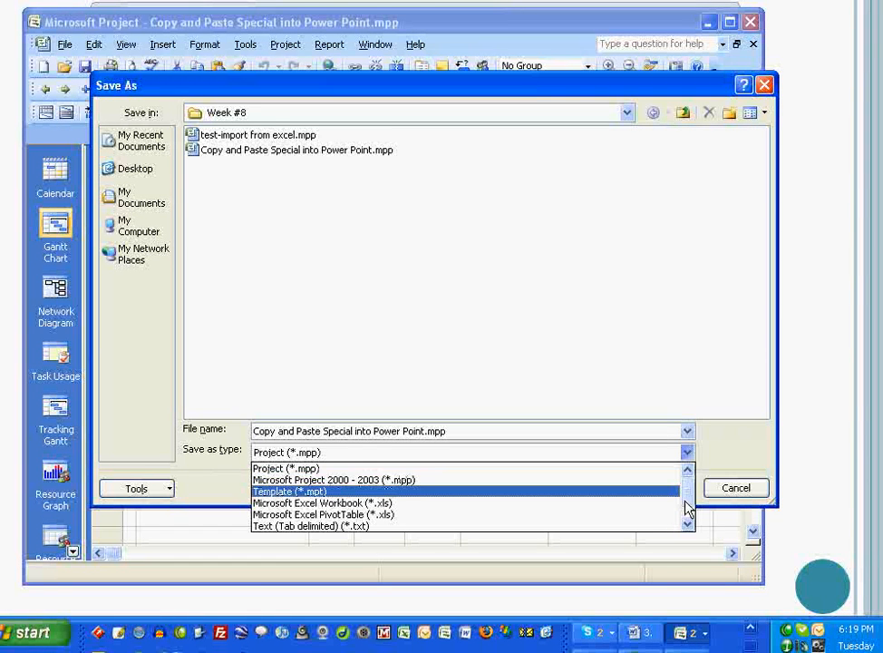
left_click_drag(689, 501, 692, 524)
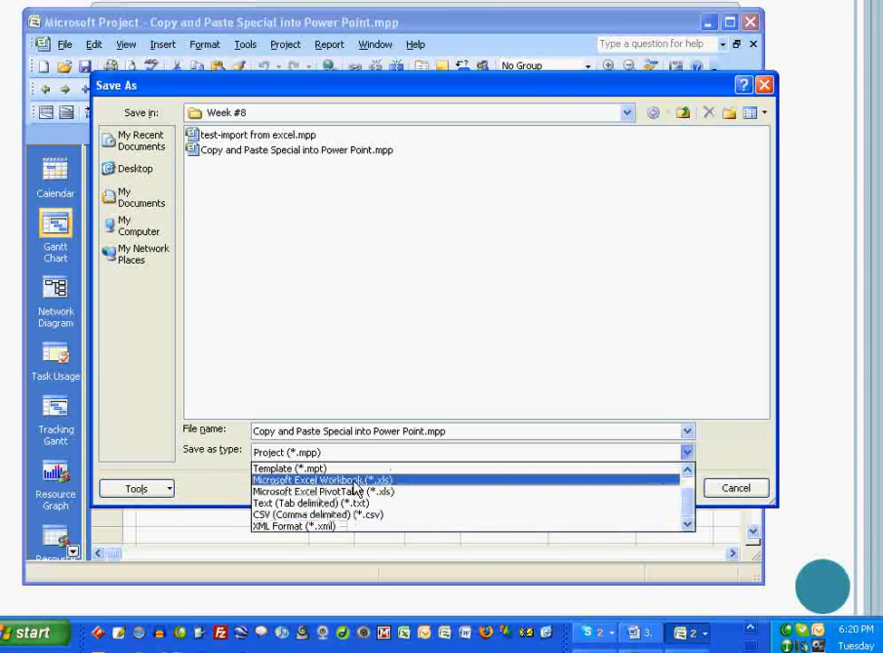
left_click(688, 470)
left_click(689, 470)
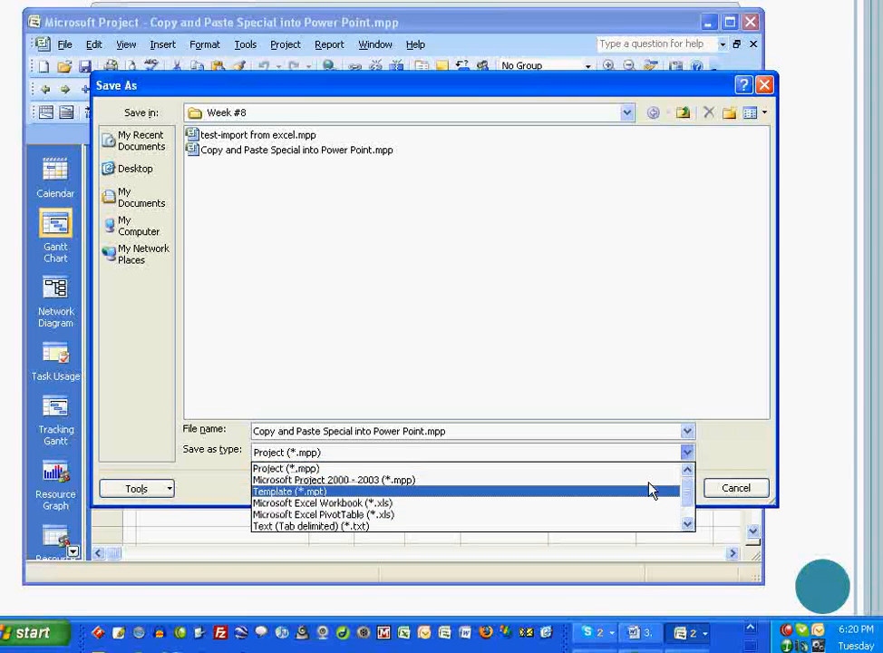
left_click(373, 504)
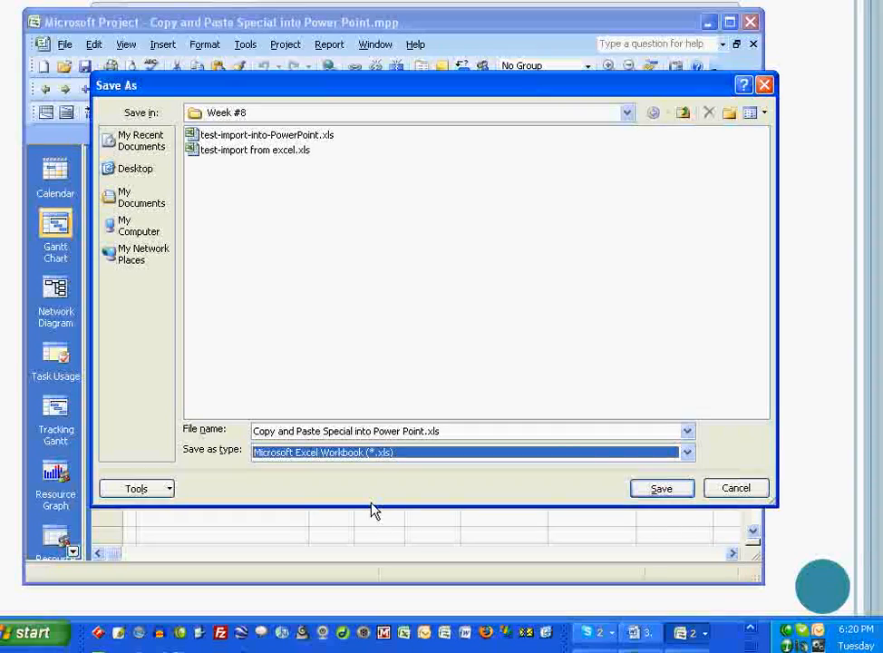
left_click(662, 489)
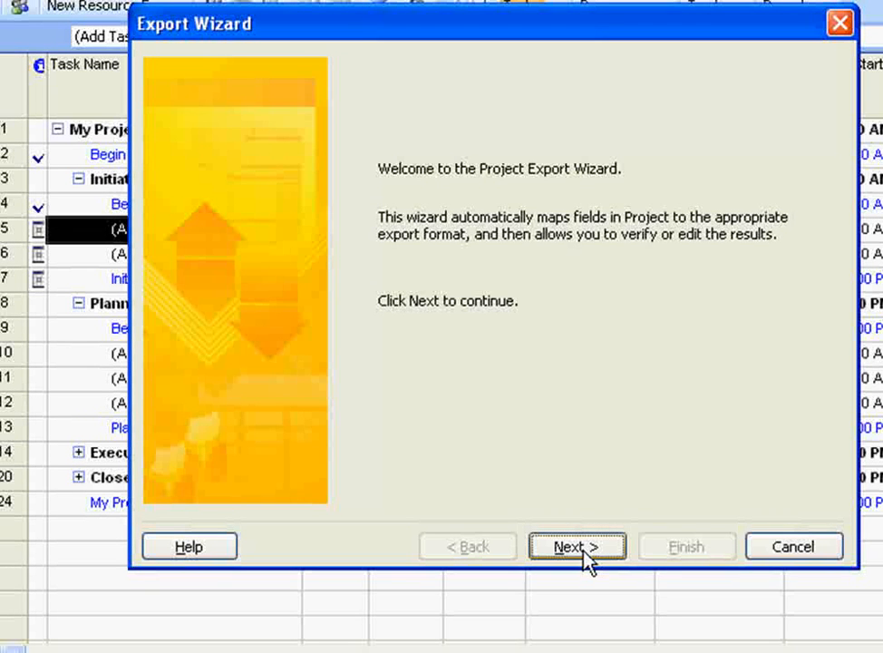
Set the export to Selected Data with a new map, including Tasks and headers, and continue to the task mapping.
left_click(583, 545)
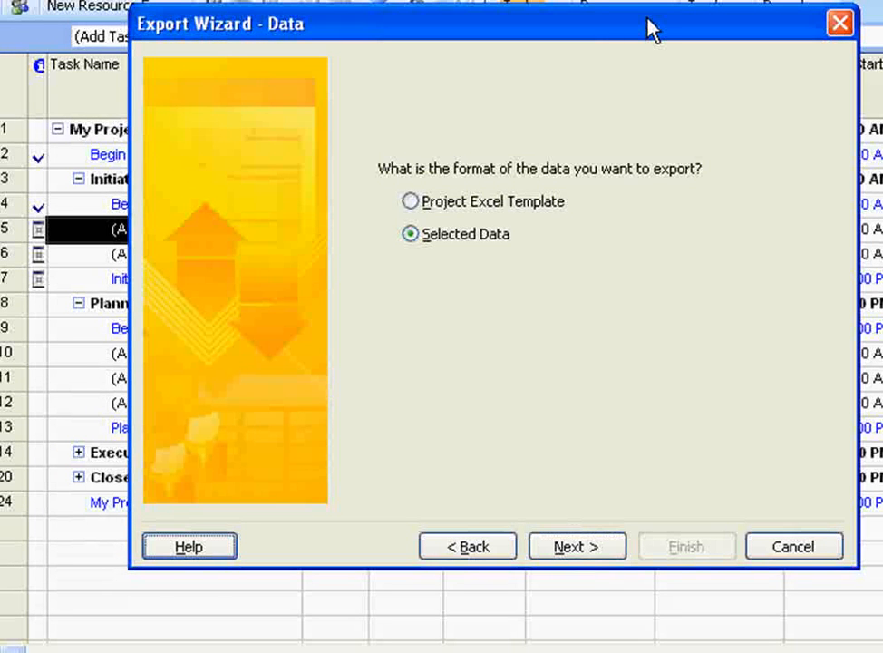
left_click(575, 549)
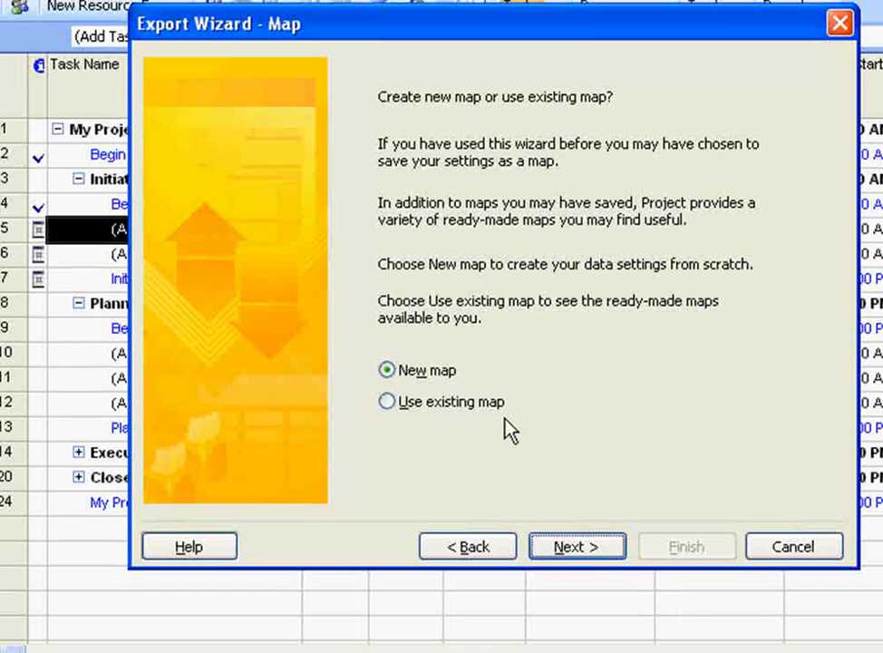
left_click(589, 549)
left_click(389, 169)
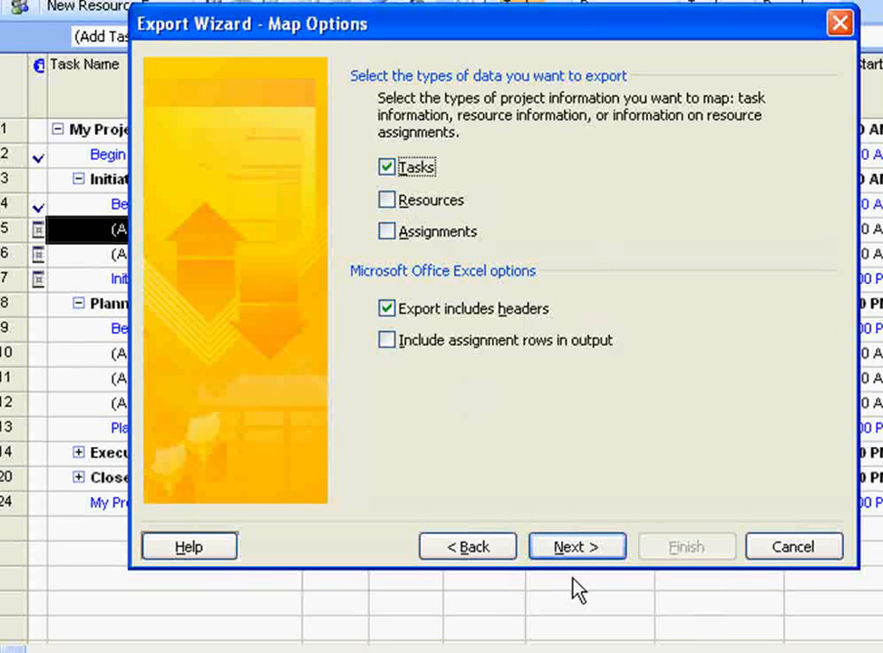
left_click(557, 554)
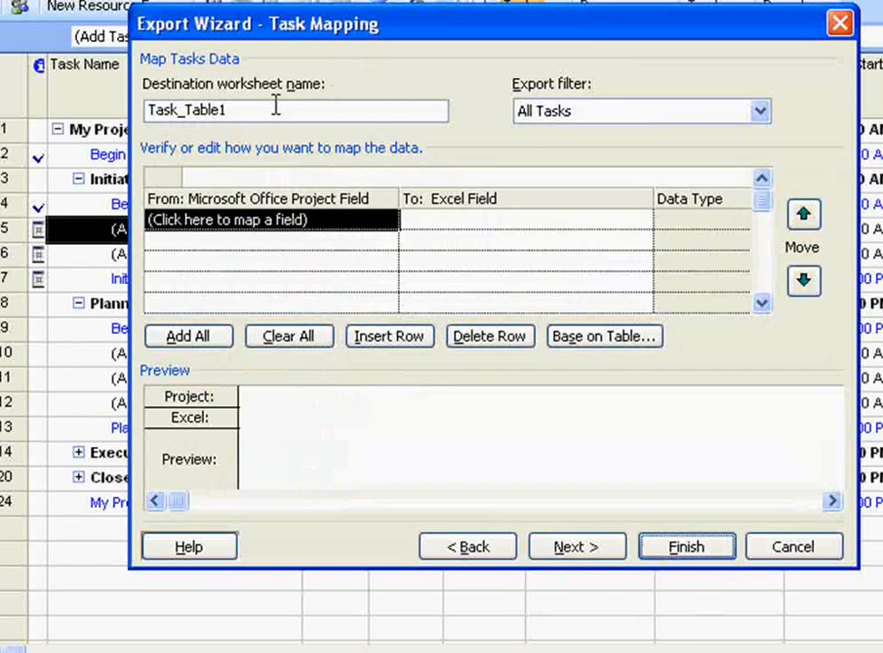
Name the destination worksheet "Export to Excel".
left_click_drag(269, 118, 77, 98)
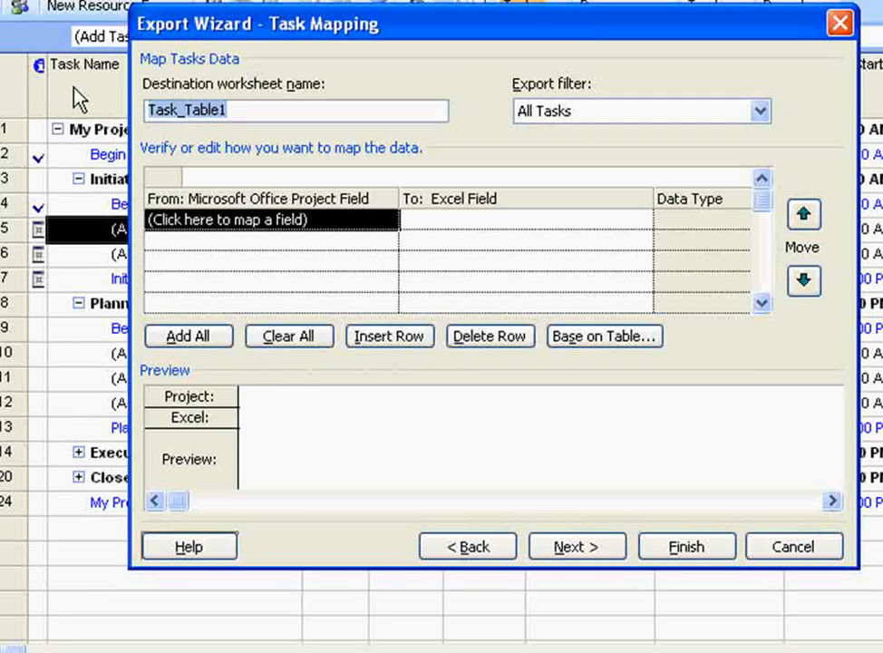
type("Copy")
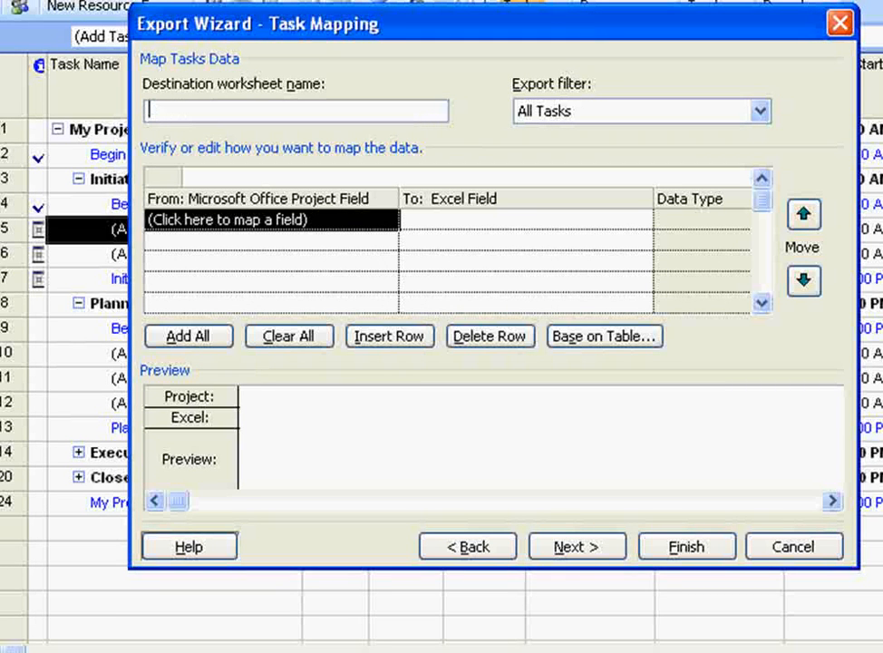
type(" Export to ")
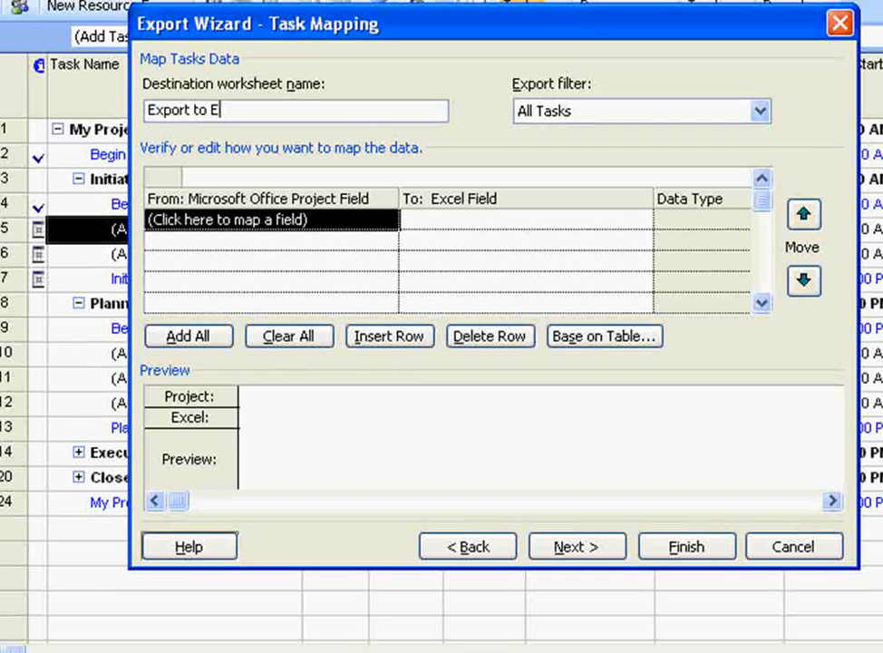
type("Excel")
Map the Project fields ID, Name, Duration and Work in the first four rows of the task mapping.
left_click(358, 220)
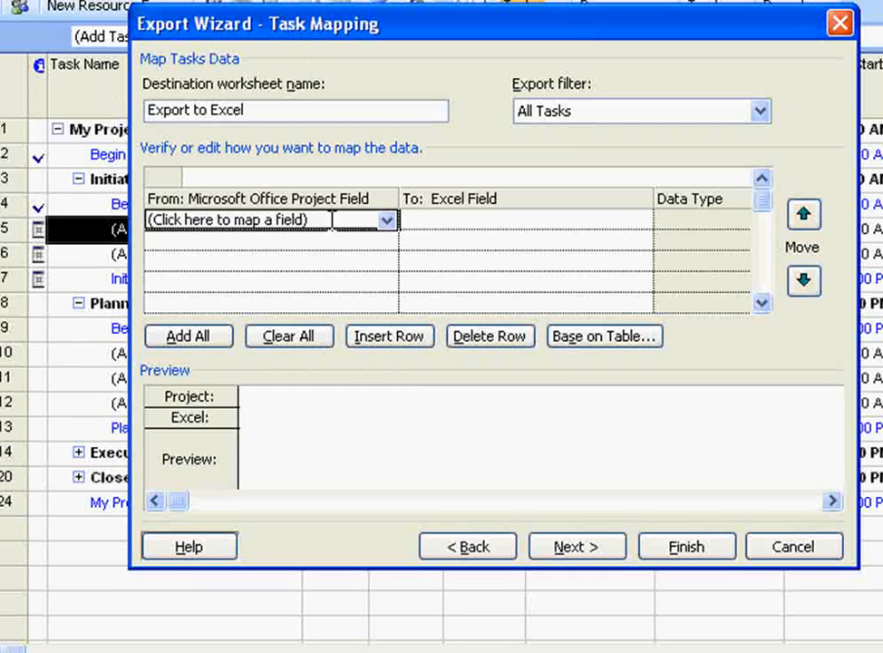
left_click(387, 221)
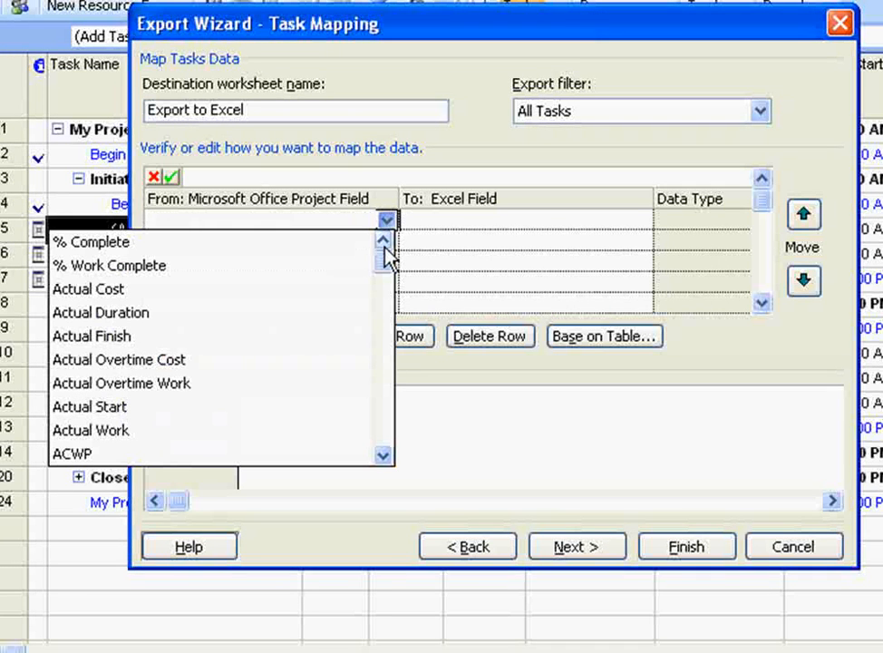
type("id")
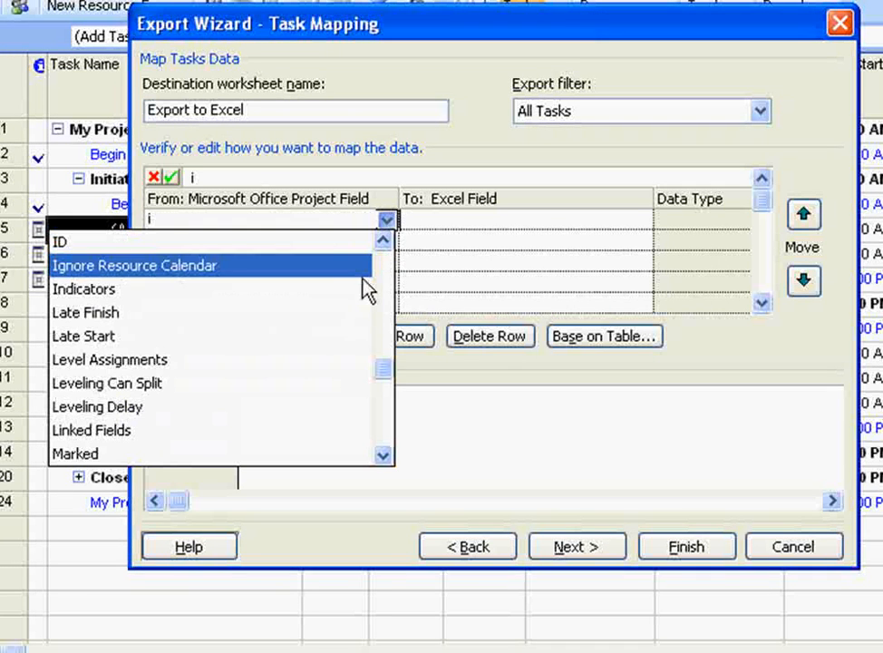
left_click(312, 242)
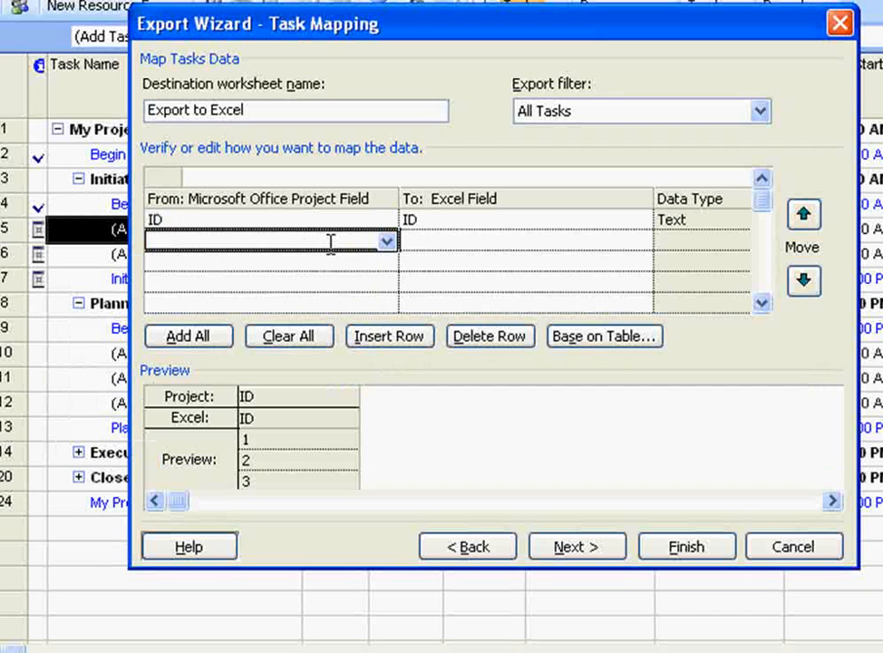
type("name")
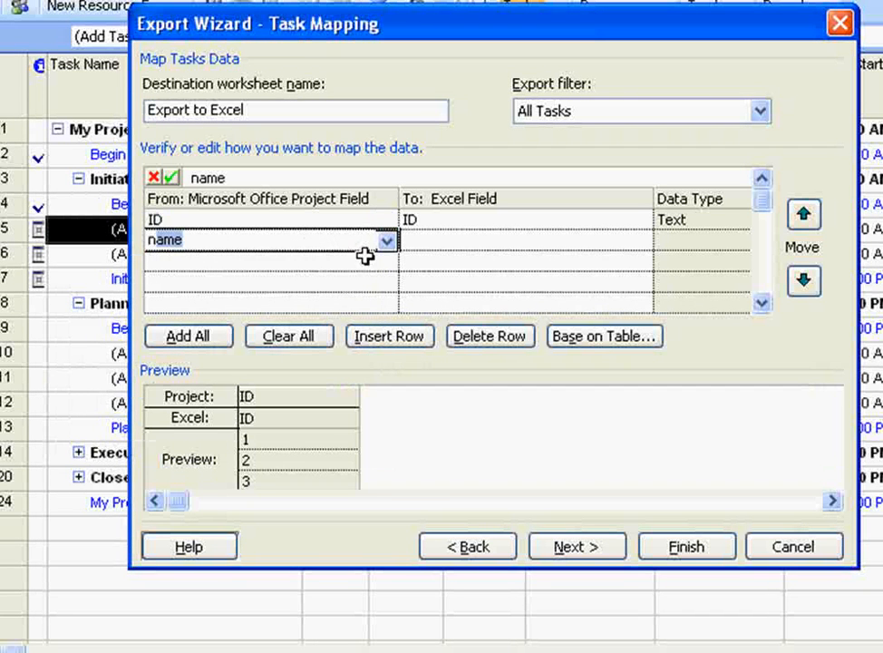
left_click(347, 266)
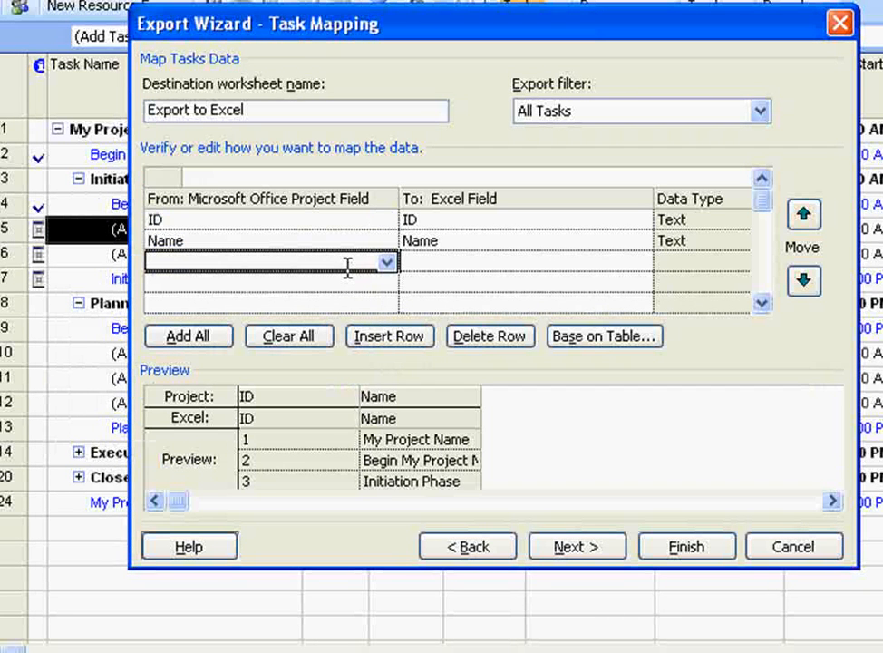
type("duration")
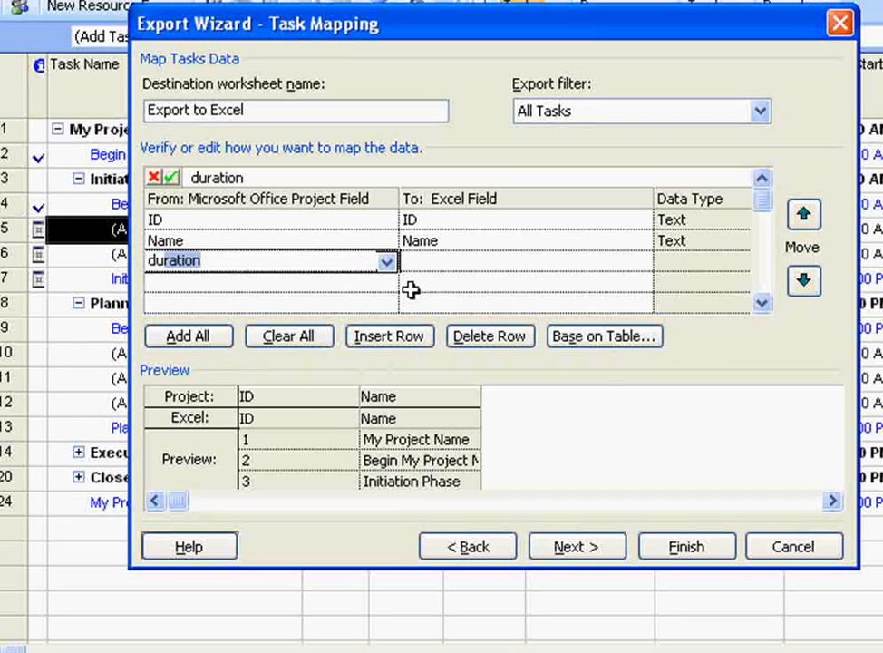
left_click(339, 282)
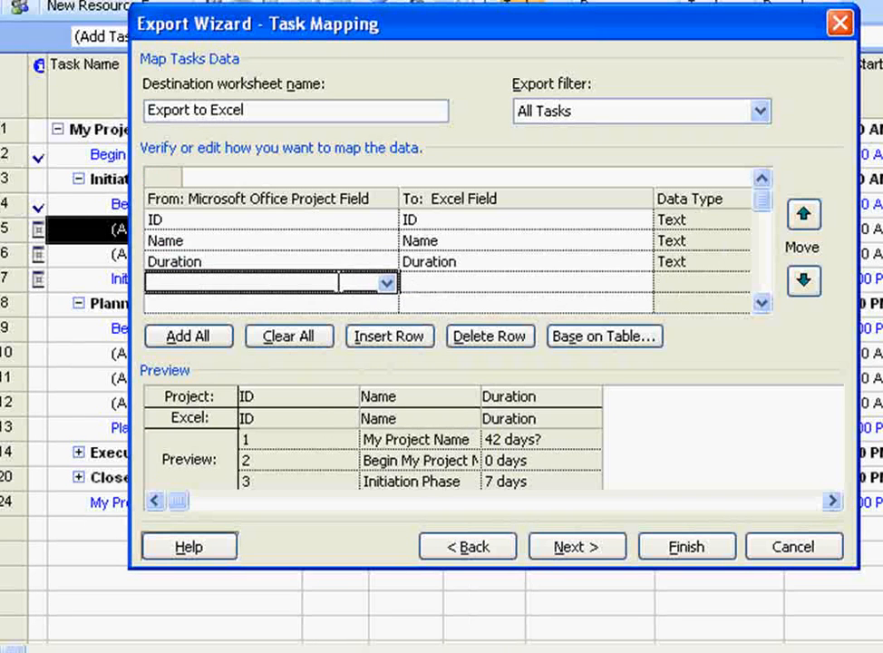
type("work")
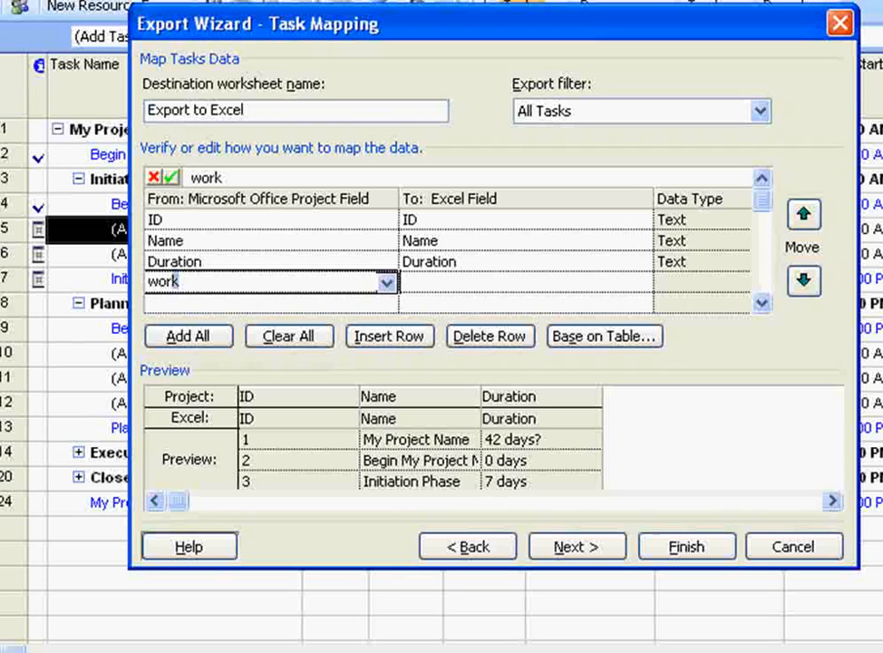
left_click(372, 302)
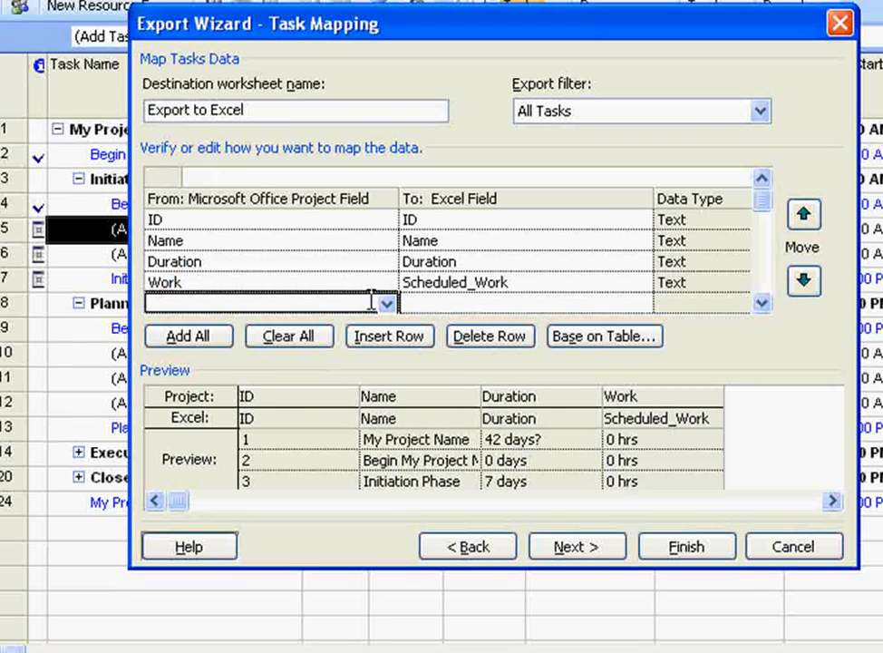
Add the Start, Finish and Resource Names fields below Work in the task mapping.
left_click(762, 304)
left_click(762, 304)
left_click(762, 303)
type("Start")
key("Return")
type("Finish")
key("Return")
type("Resource Group")
left_click(388, 282)
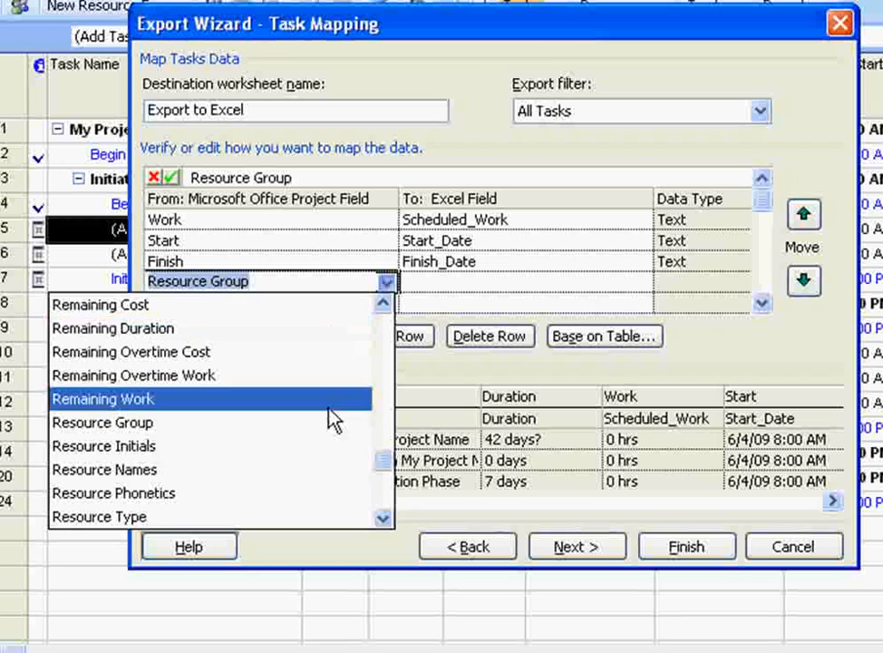
left_click(329, 469)
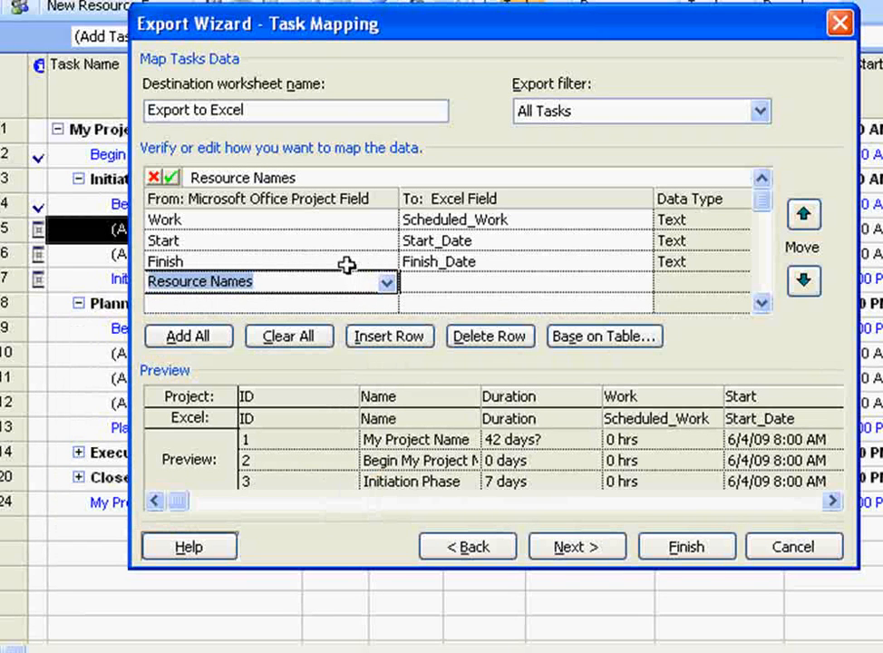
Insert a row above Resource Names in the task mapping and map it to the Predecessors field.
left_click(415, 343)
left_click(374, 240)
left_click(336, 280)
left_click(393, 341)
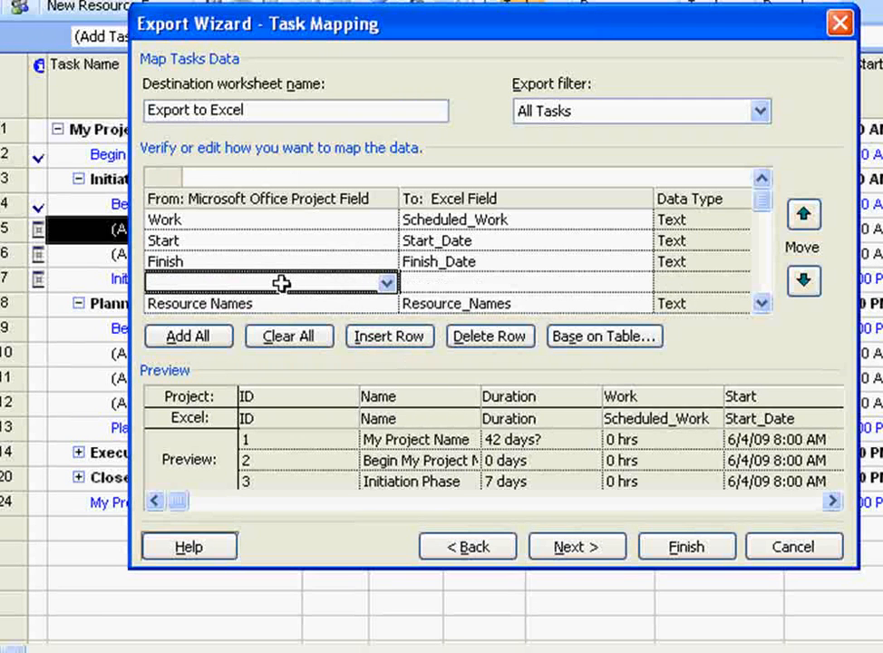
type("Predecessors")
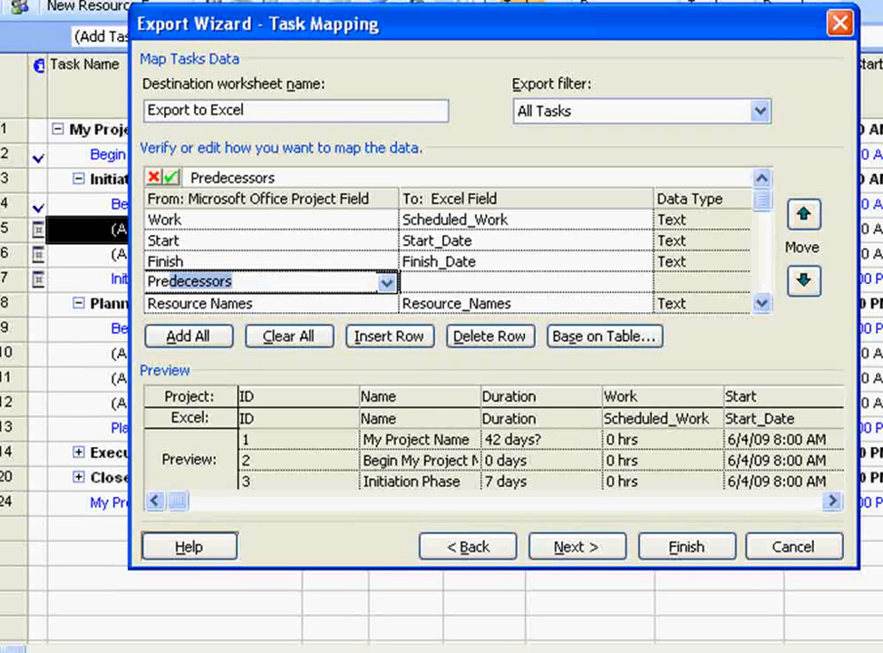
left_click(532, 282)
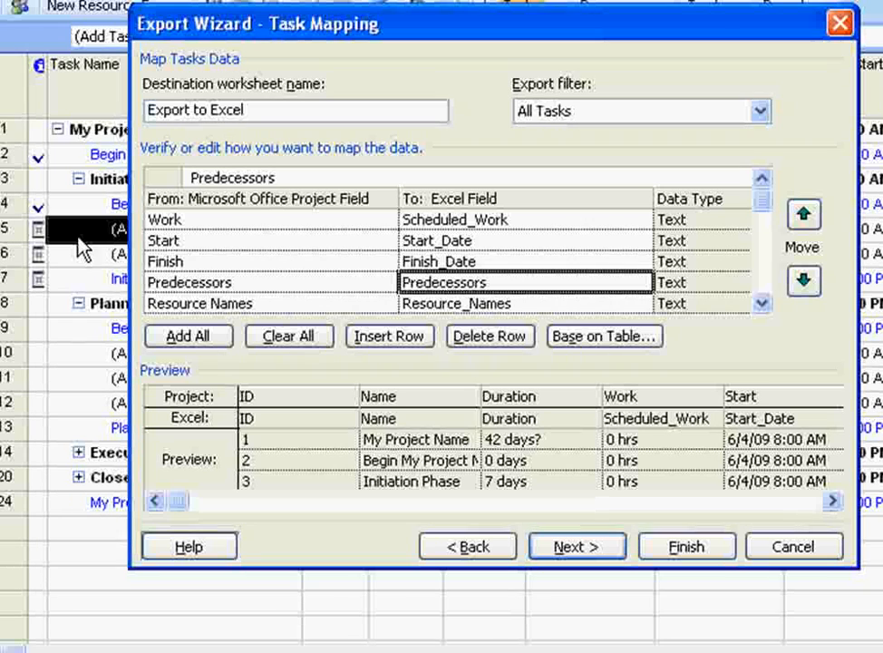
Save the export map as "Example Export to Excel" and finish the export, agreeing to save in the older file format.
left_click(581, 547)
left_click(430, 317)
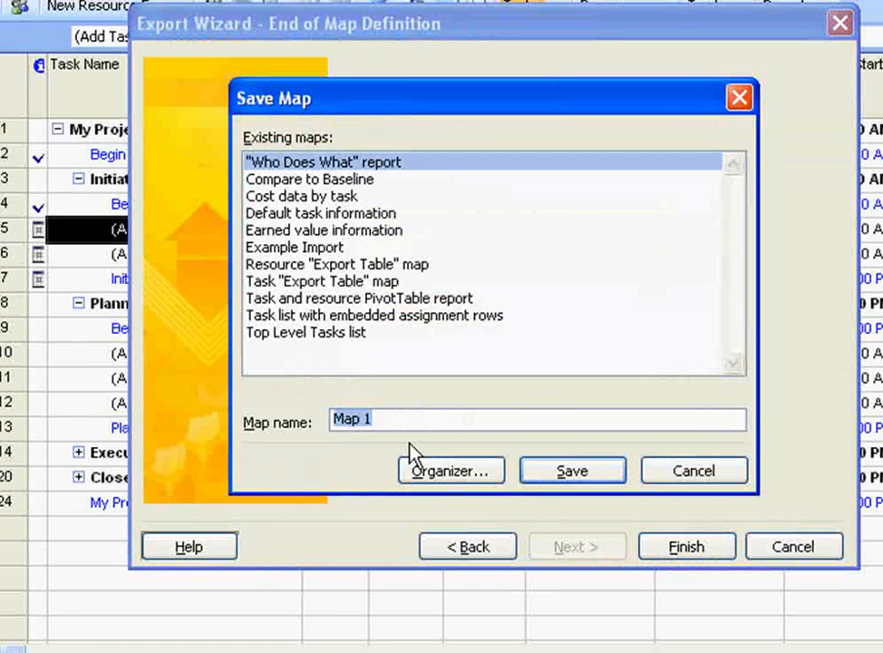
type("Example")
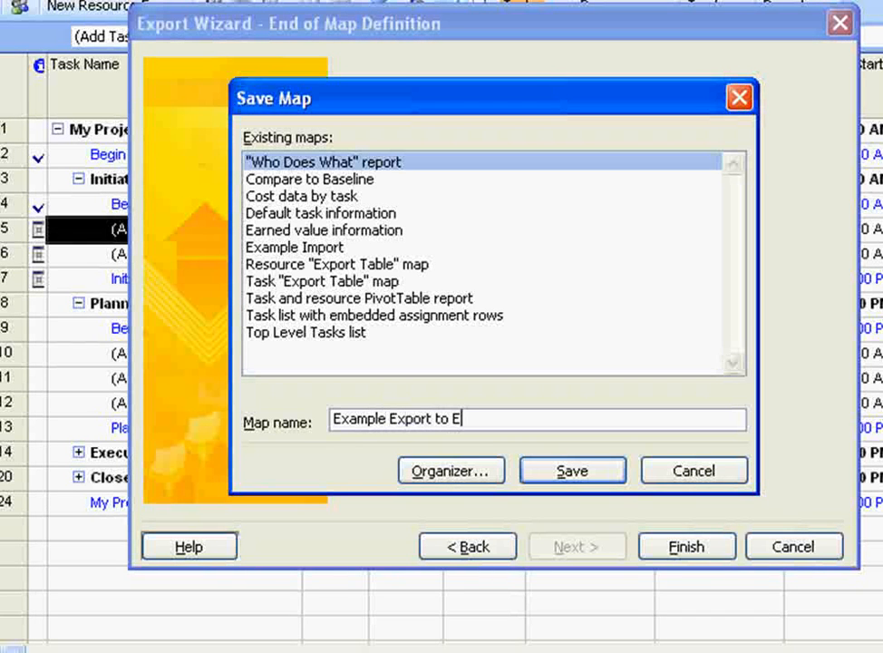
type(" Export to Excel")
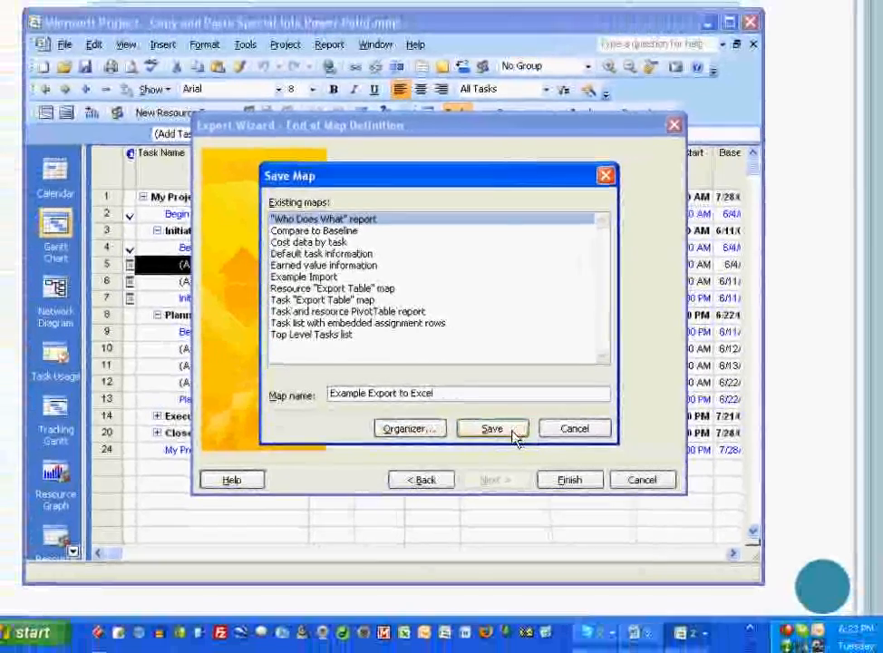
left_click(572, 470)
left_click(570, 479)
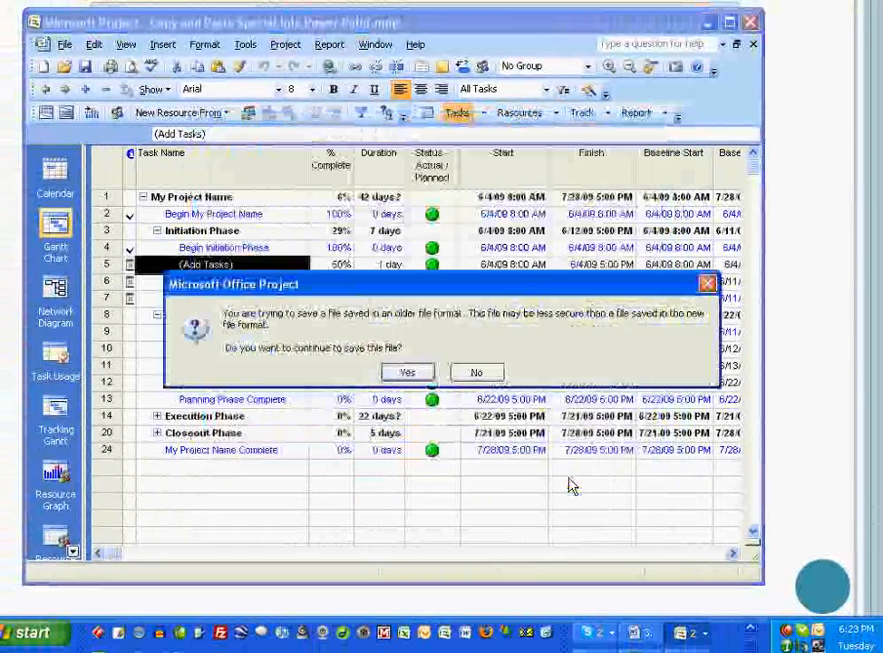
left_click(406, 373)
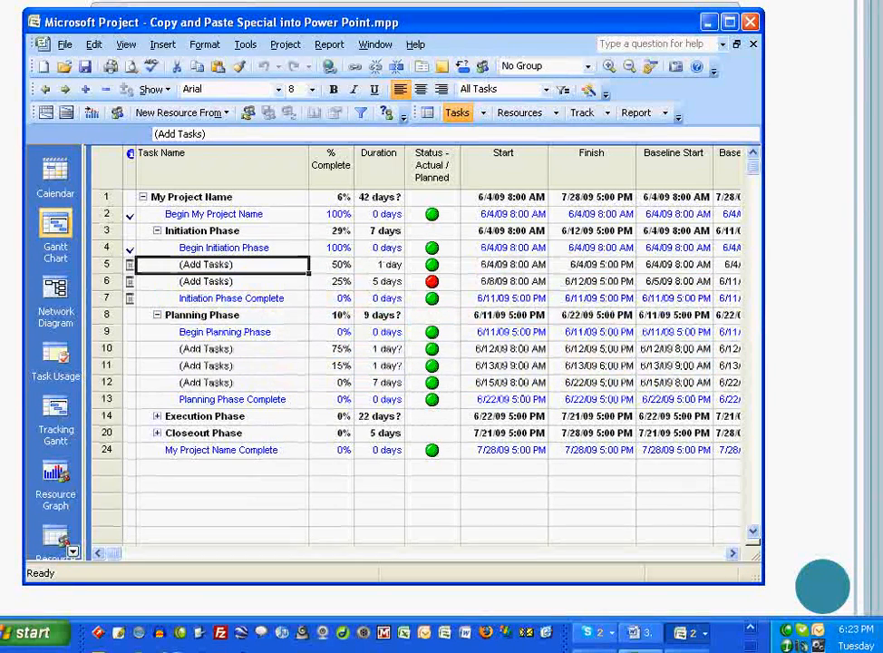
Switch to Excel and open the most recently modified workbook, "Copy and Paste Special into Power Point.xls", from the Week #8 folder.
key("alt+Tab")
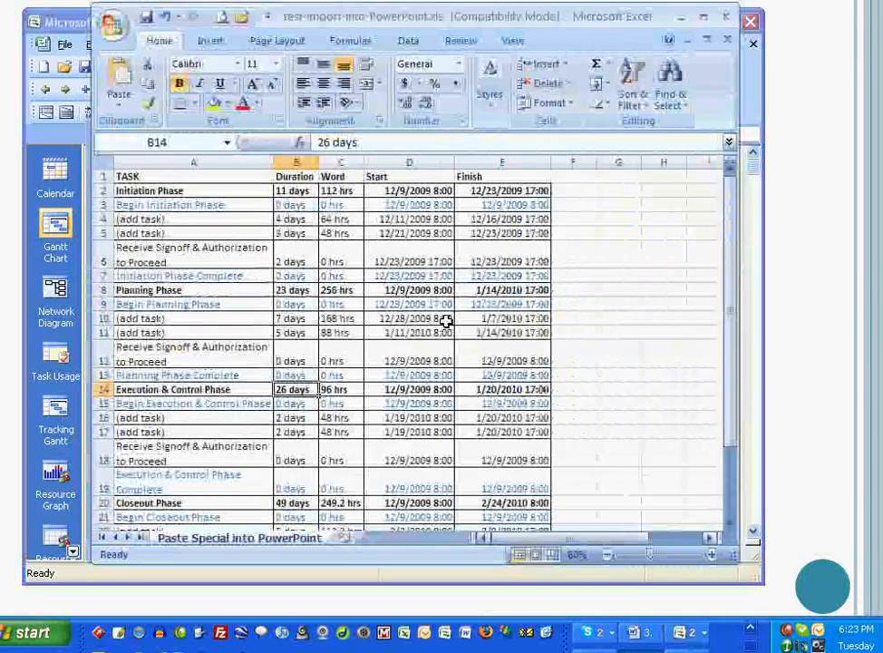
left_click(241, 17)
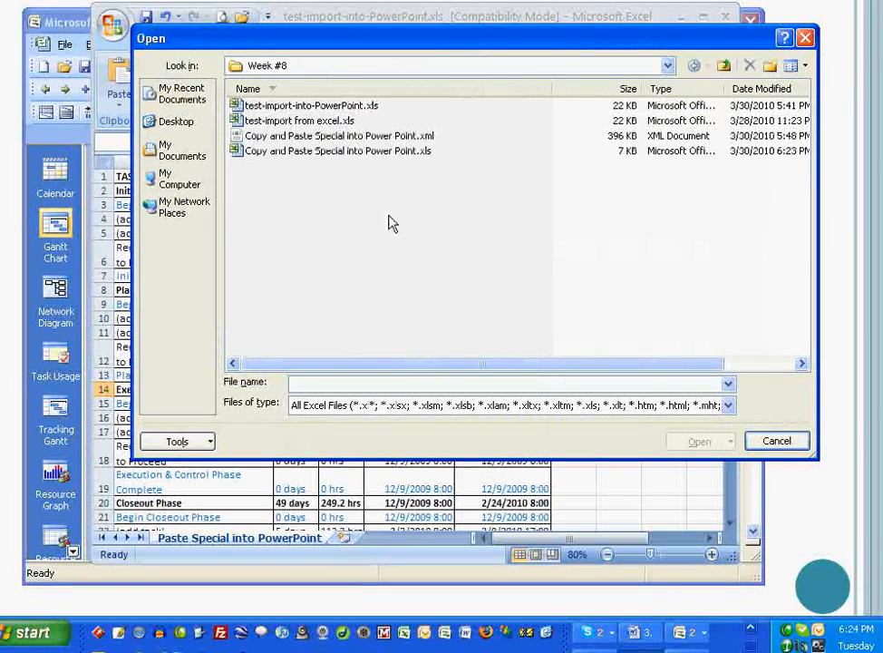
left_click(766, 90)
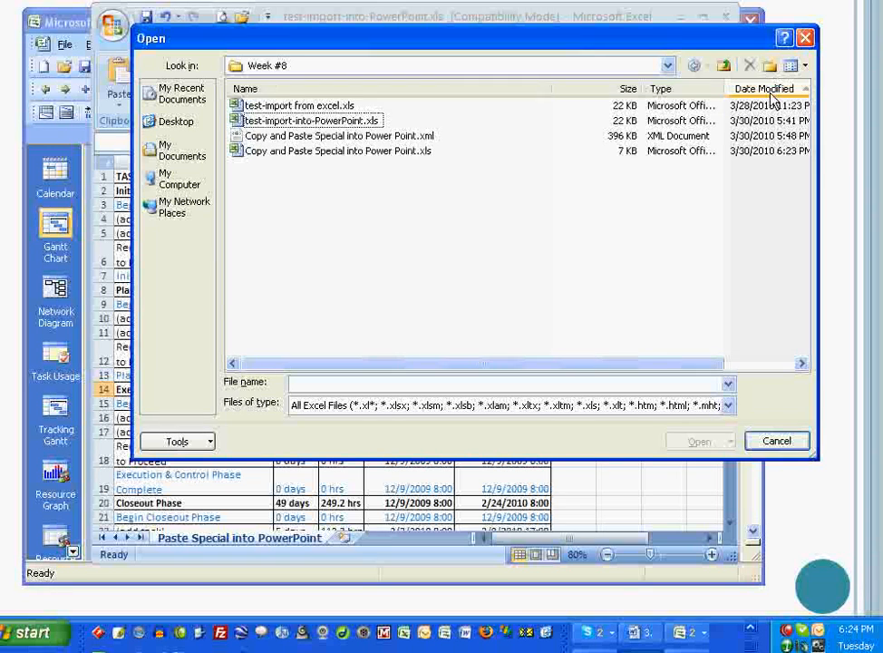
left_click(769, 93)
left_click(322, 107)
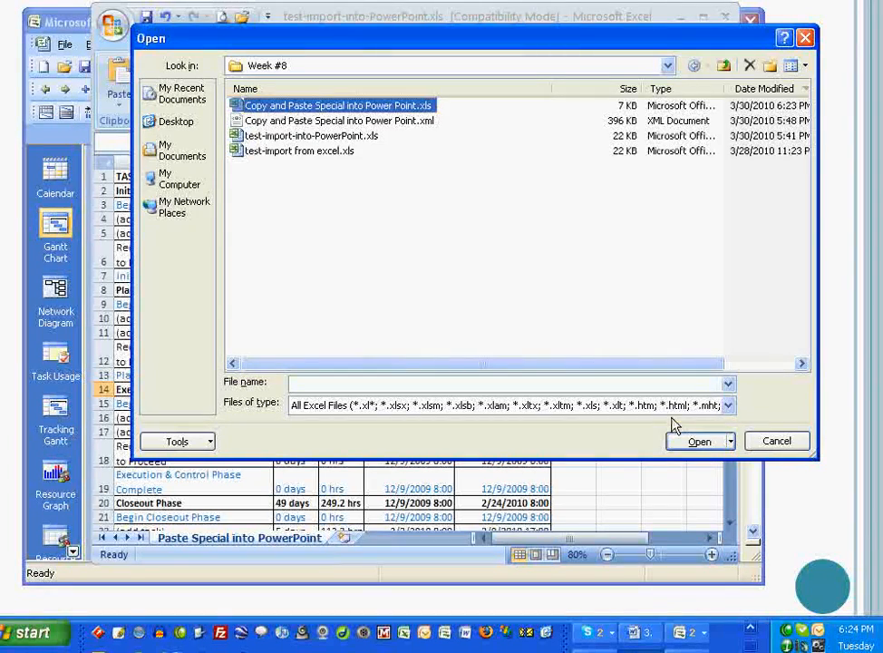
left_click(694, 442)
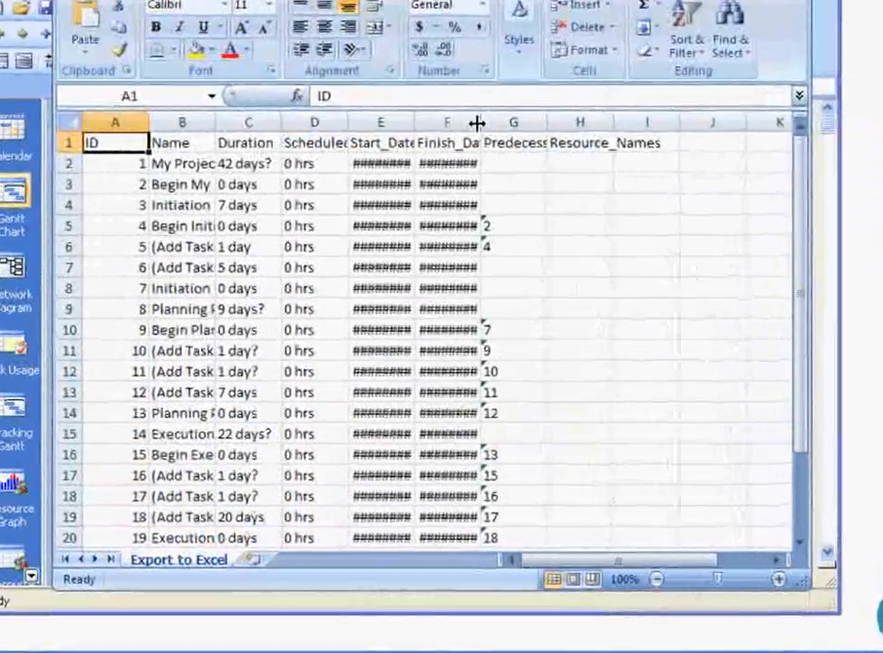
Widen the Finish_Date, Start_Date and Name columns until their dates and task names are readable.
left_click_drag(457, 163, 508, 164)
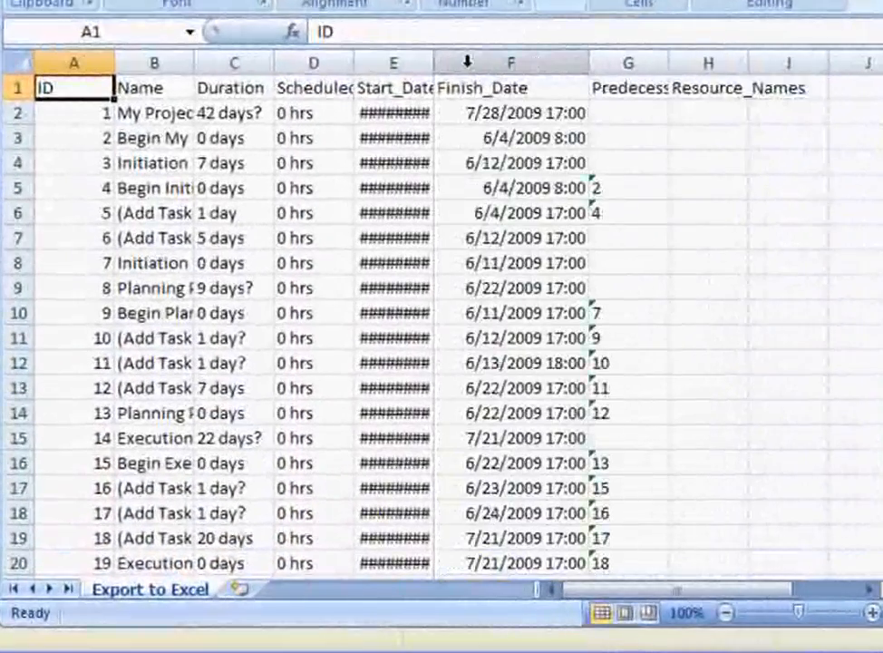
left_click_drag(427, 66, 490, 73)
left_click_drag(193, 65, 283, 65)
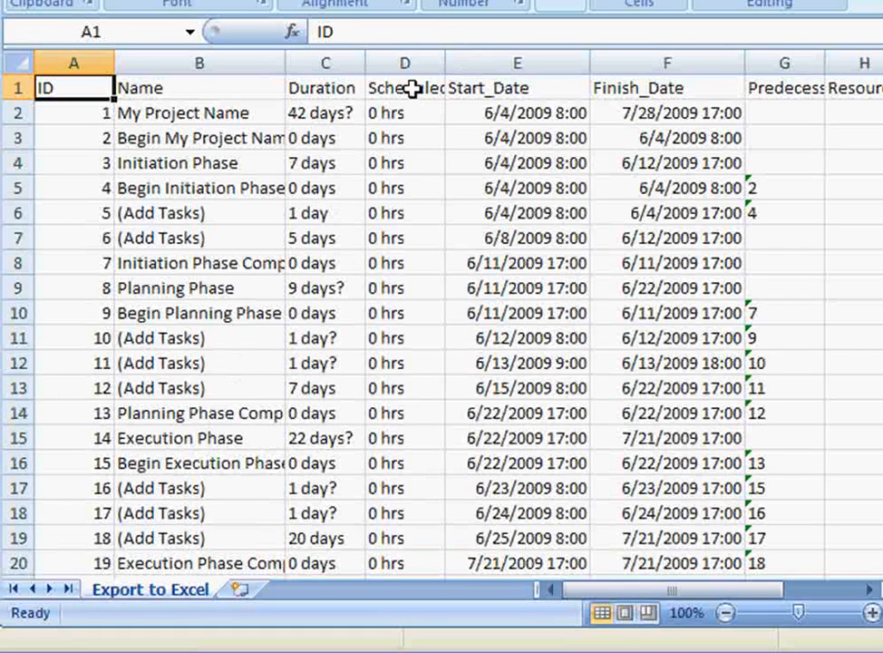
Check the Scheduled_Work, Predecessors and Resource_Names column headings and the data exported beneath them.
left_click(414, 96)
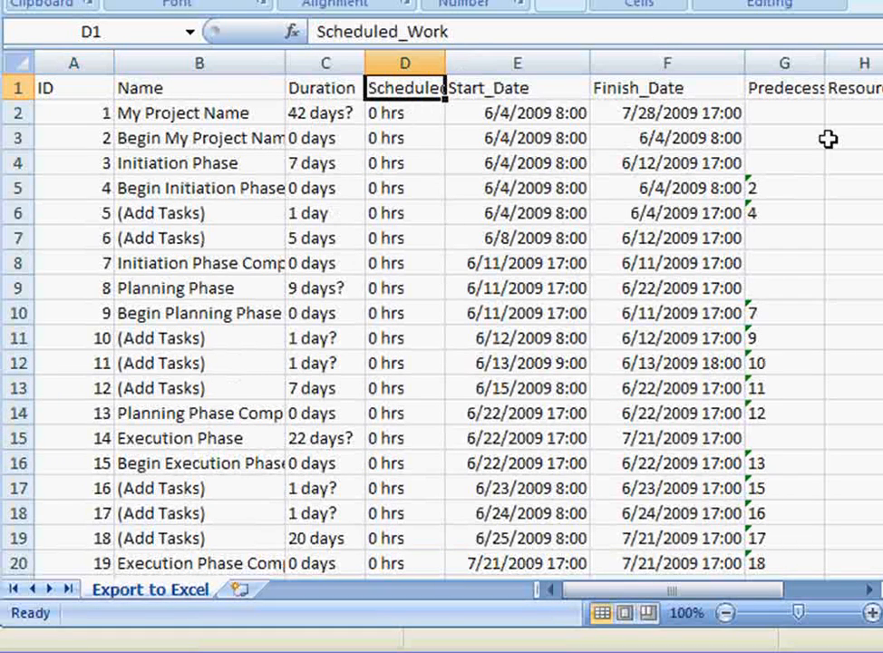
left_click(785, 86)
left_click(855, 91)
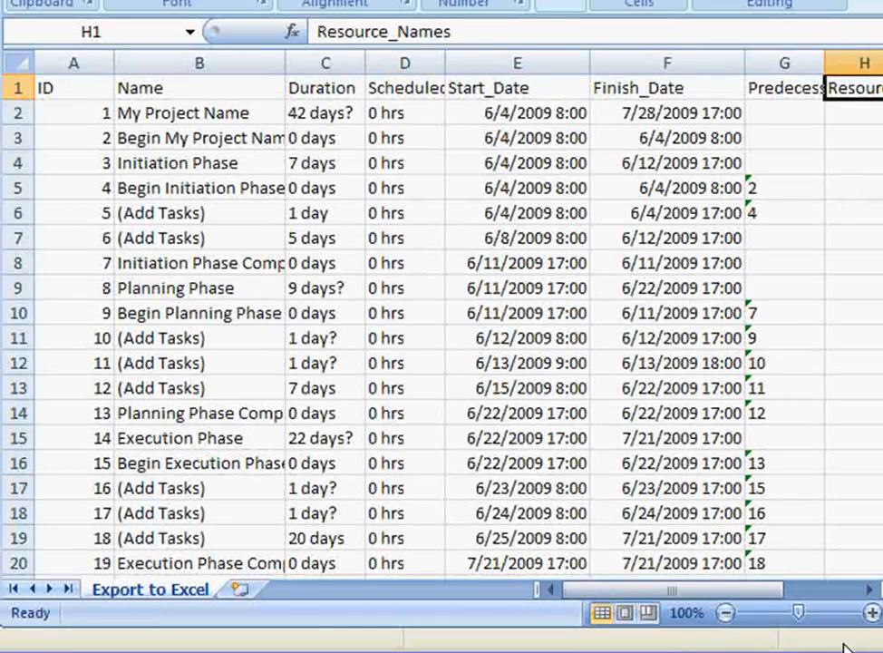
left_click_drag(744, 589, 789, 589)
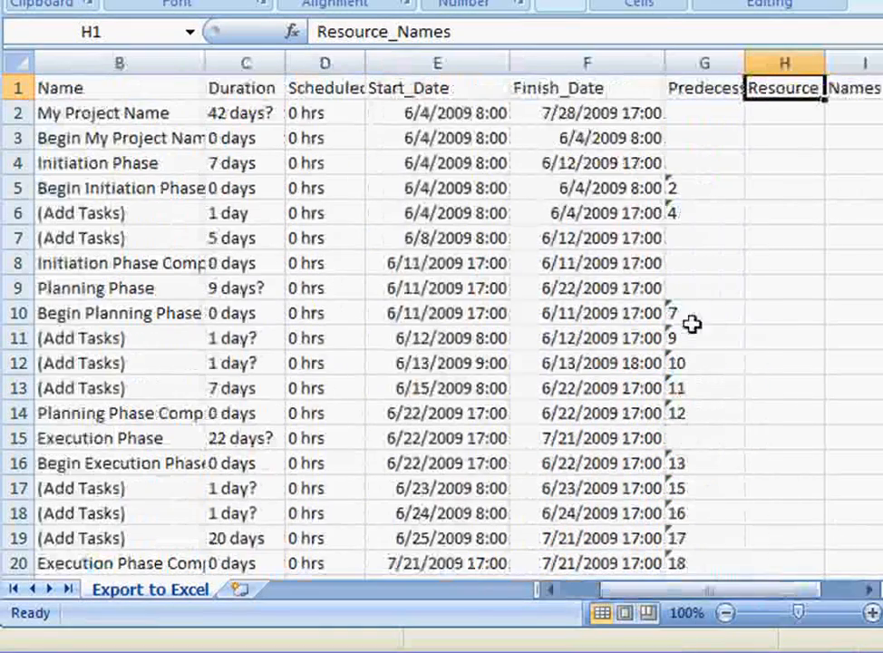
left_click(852, 188)
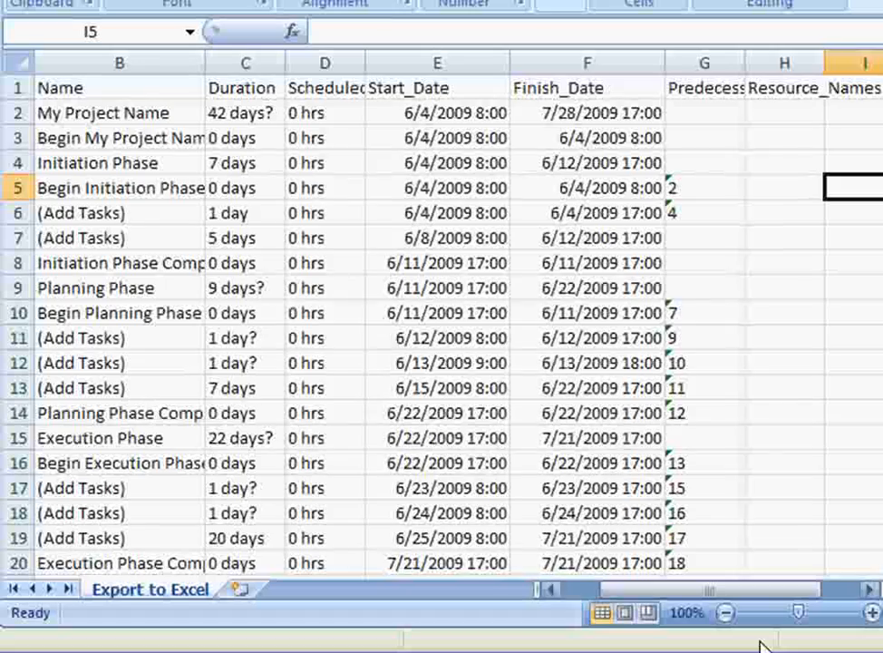
left_click_drag(743, 598, 721, 592)
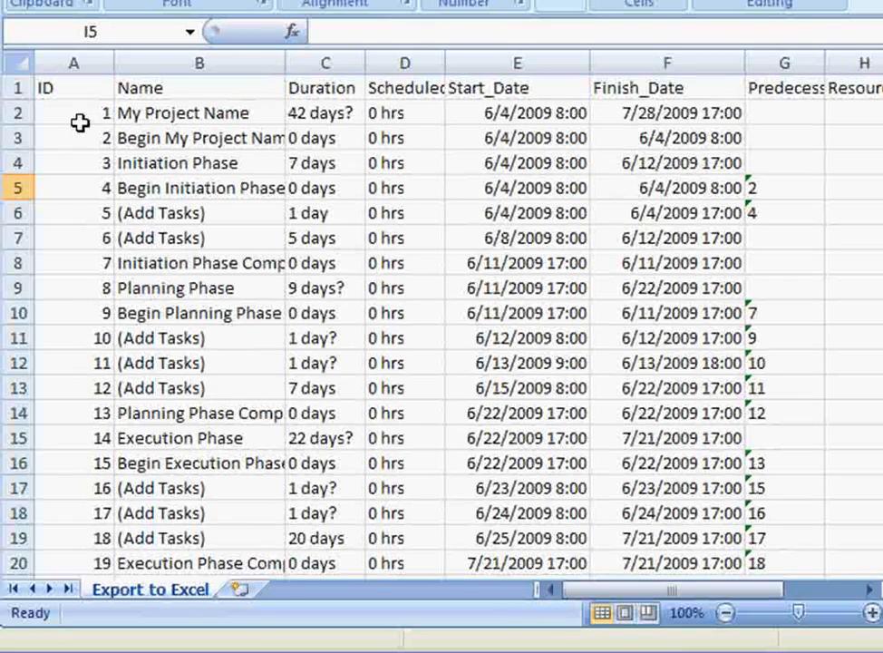
Make the entire My Project Name row bold in the exported worksheet.
left_click(13, 113)
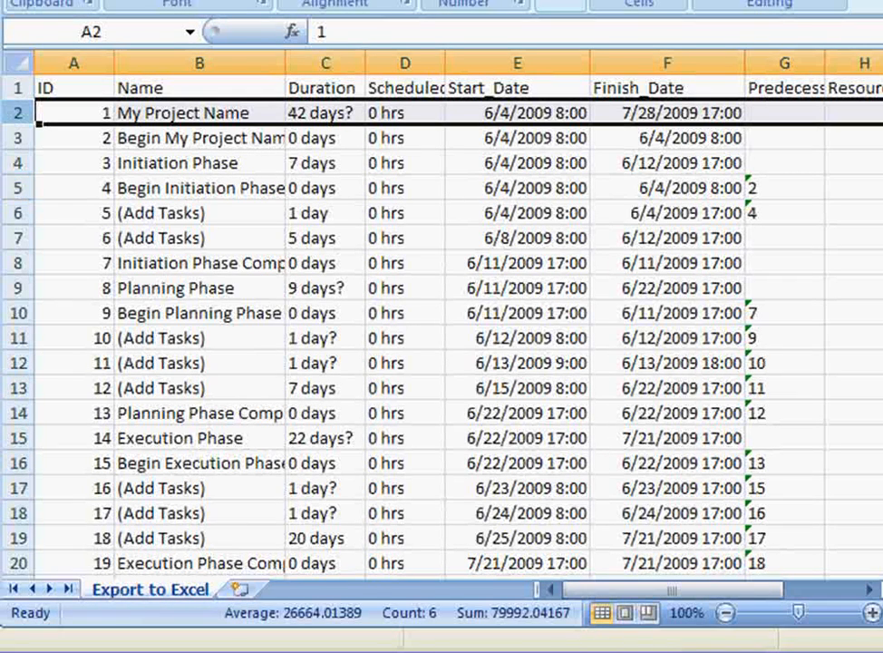
key("ctrl+b")
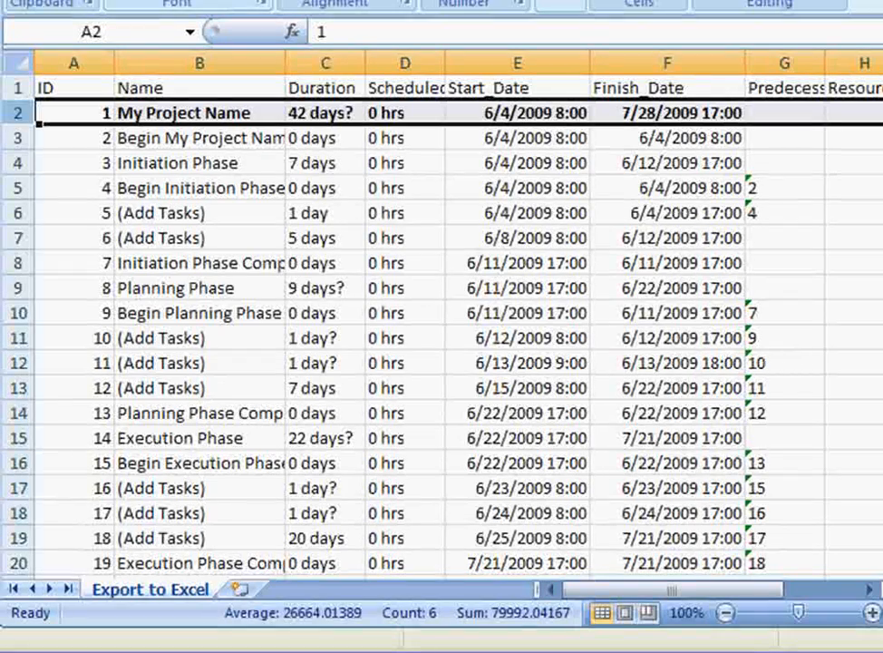
Advance the "OLE: Export from Project" slide in the PowerPoint show to its point about creating an image.
left_click(299, 288)
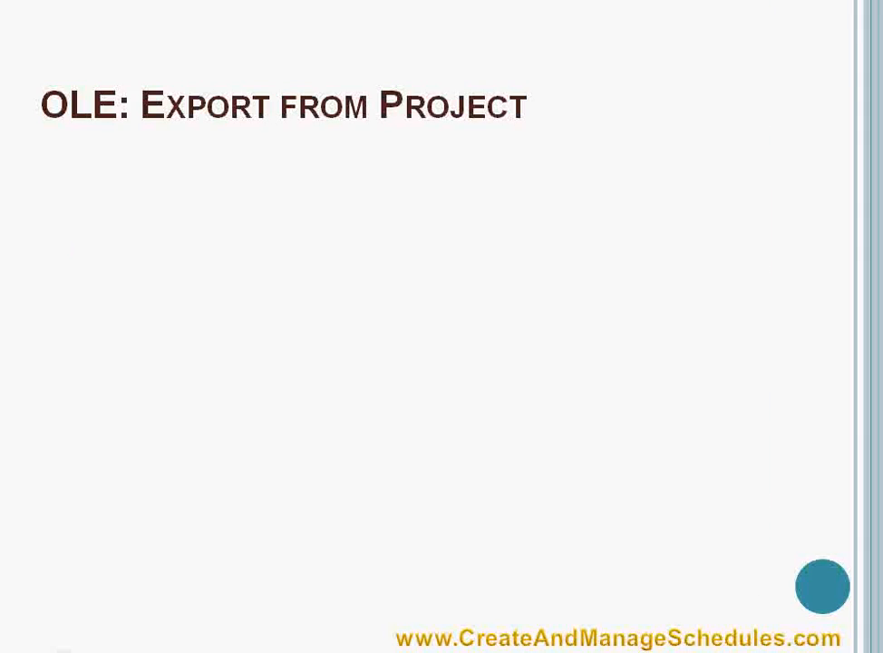
left_click(458, 350)
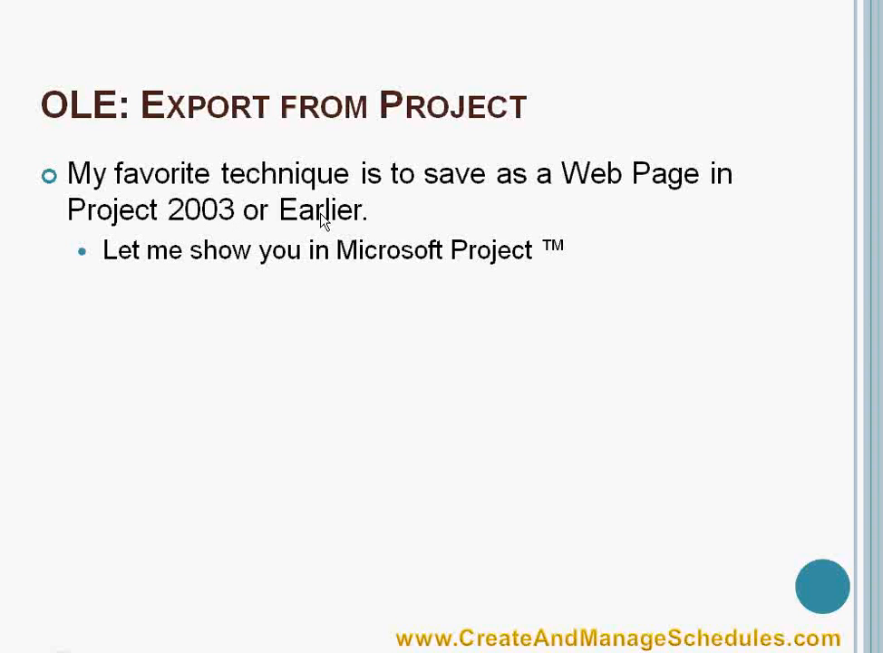
left_click(357, 341)
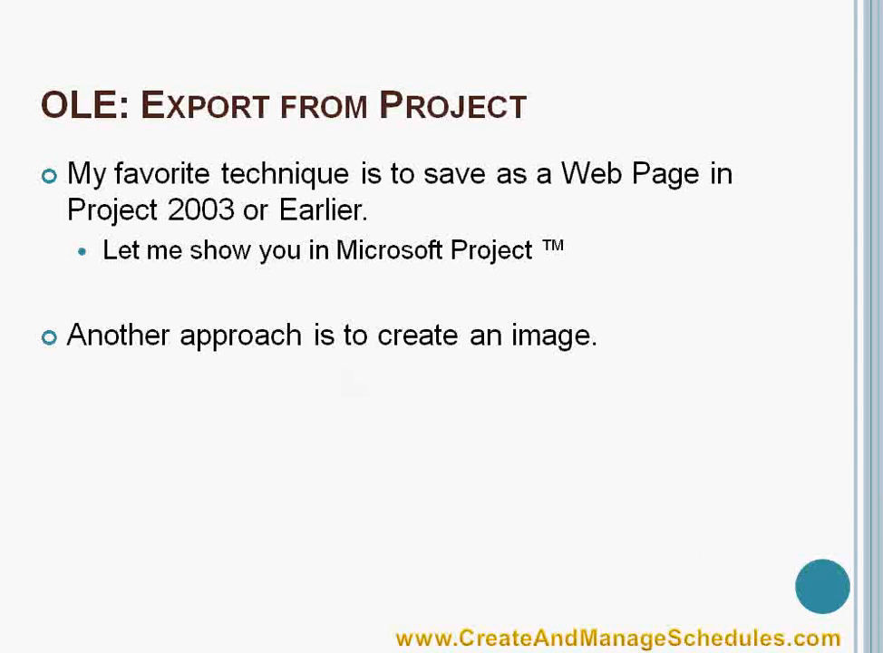
Switch from the slide show to "Copy and Paste Special into Power Point.mpp" in Microsoft Project.
key("alt+Tab")
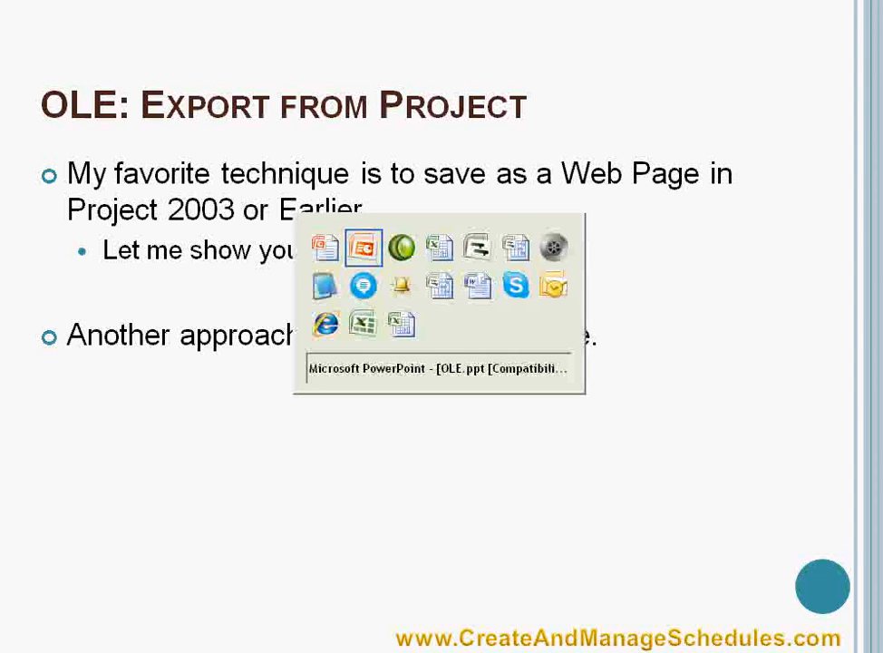
key("alt+Tab")
key("alt+Tab")
key("alt+Tab")
key("alt+Tab")
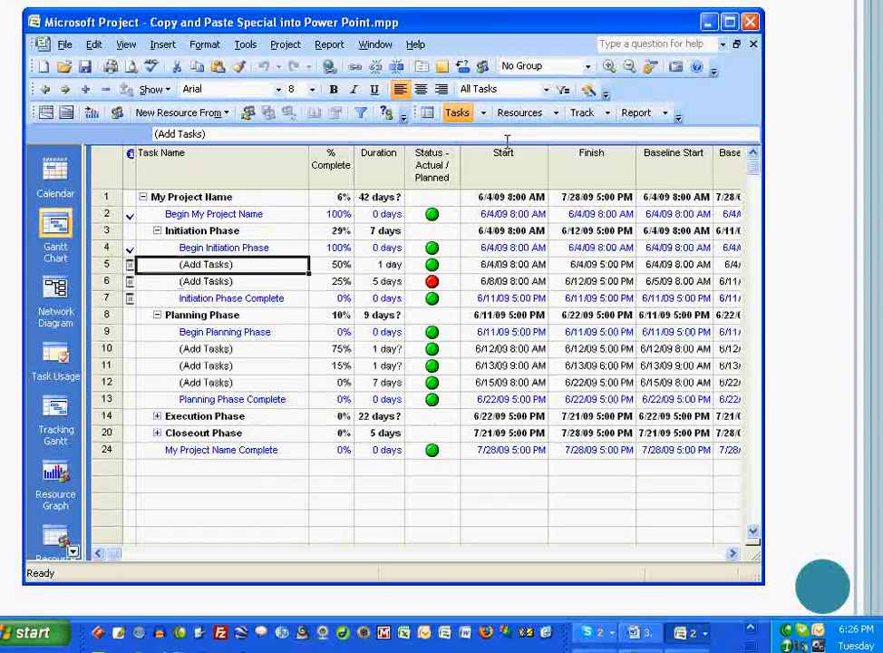
Hide the Resource Management and Project Guide toolbars and display the Analysis toolbar.
right_click(709, 123)
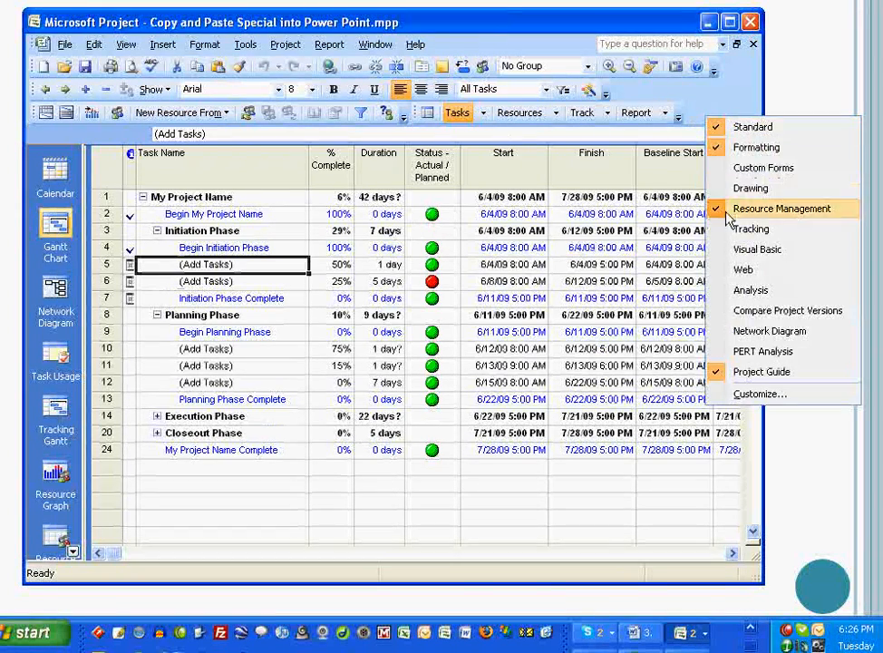
left_click(782, 201)
right_click(712, 118)
left_click(751, 364)
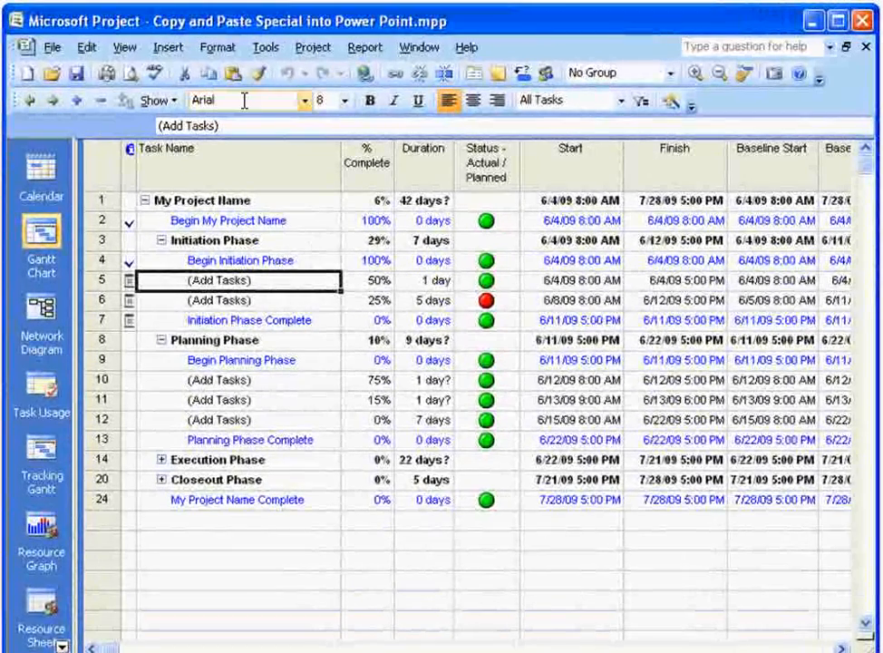
right_click(741, 111)
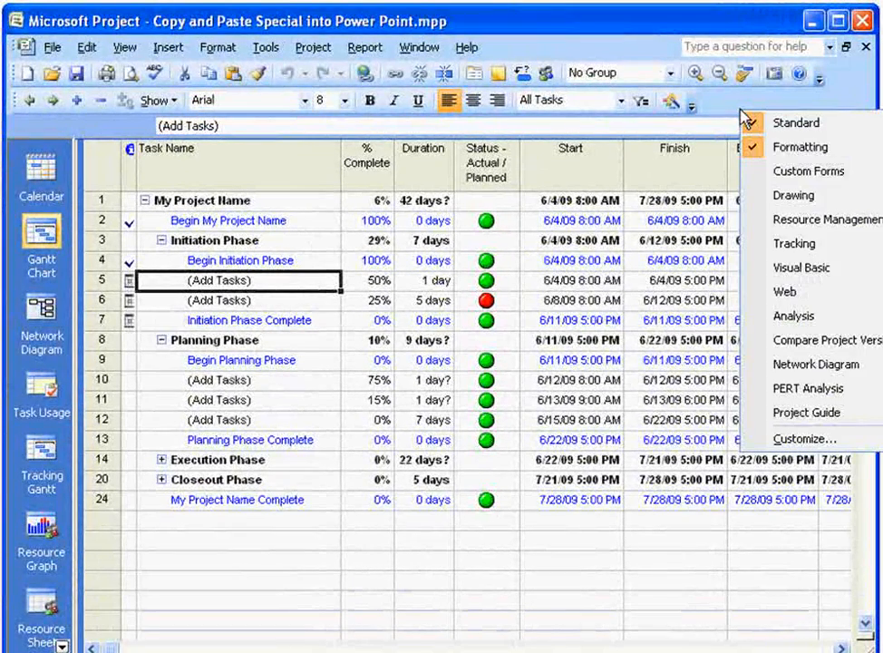
left_click(808, 314)
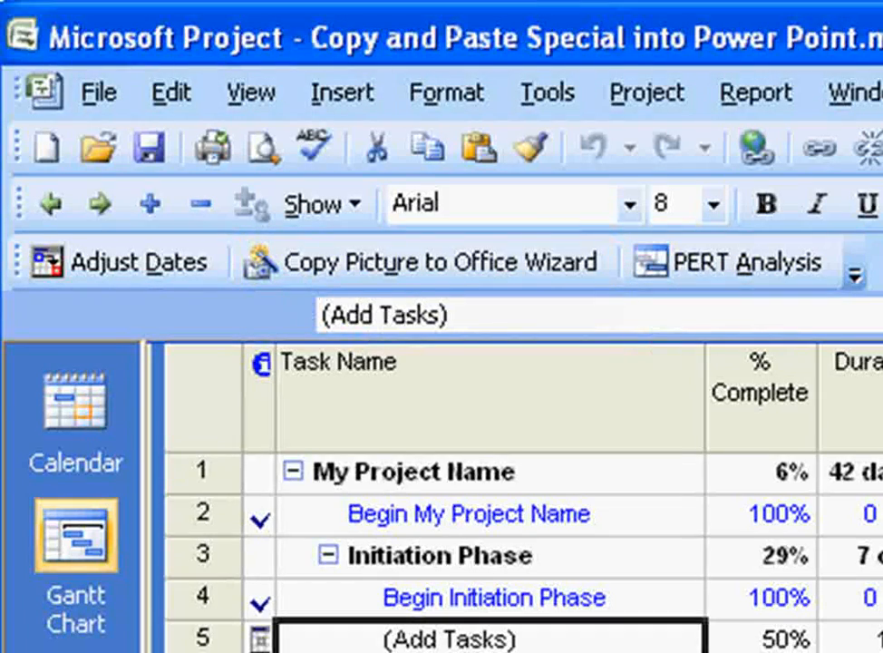
Hide Baseline Start and the baseline date column beside it in the task table.
left_click(431, 441)
left_click(540, 467)
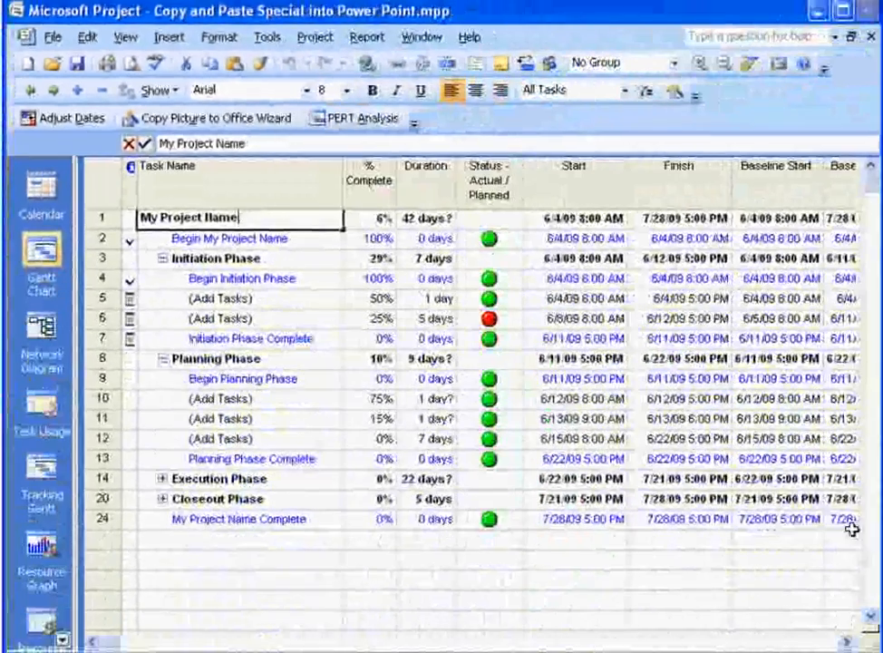
left_click_drag(786, 195, 843, 182)
right_click(838, 189)
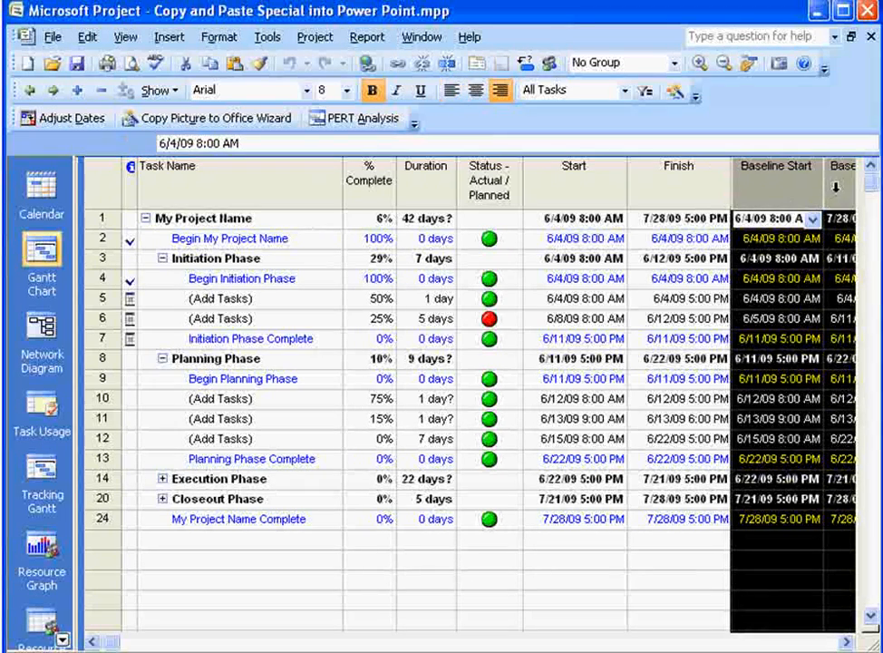
left_click(869, 331)
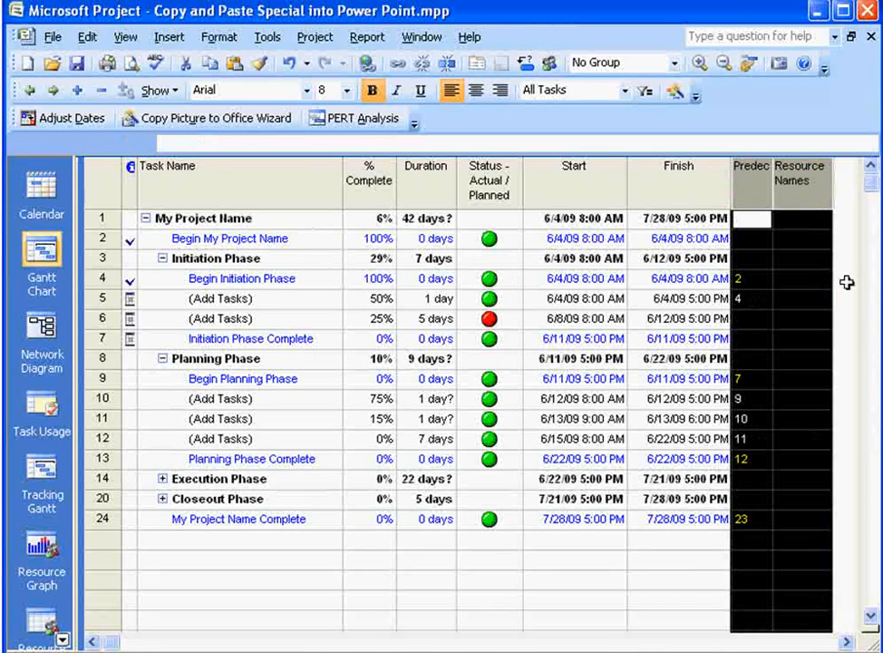
Reveal the Gantt bars beside the task table and narrow the Task Name column to fit its longest names.
left_click_drag(859, 292, 532, 292)
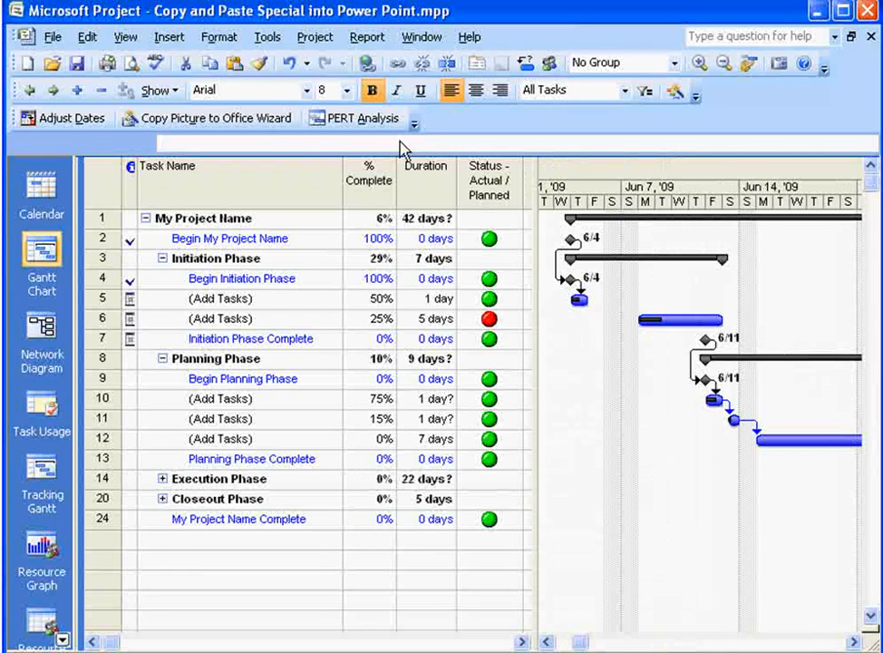
left_click_drag(344, 171, 318, 171)
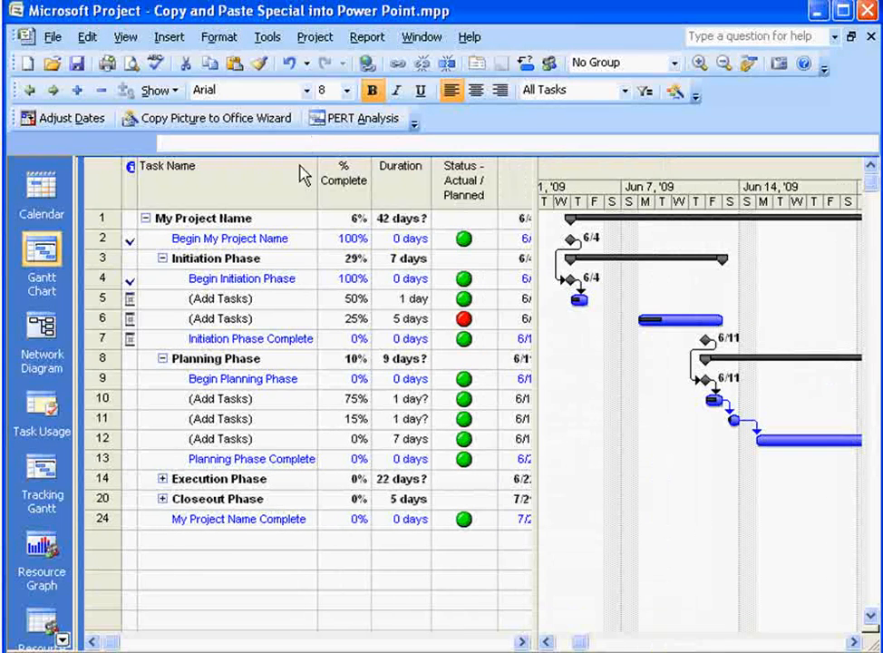
Hide the View Bar and move the table–chart divider to the end of the Finish column.
left_click(124, 37)
left_click(195, 355)
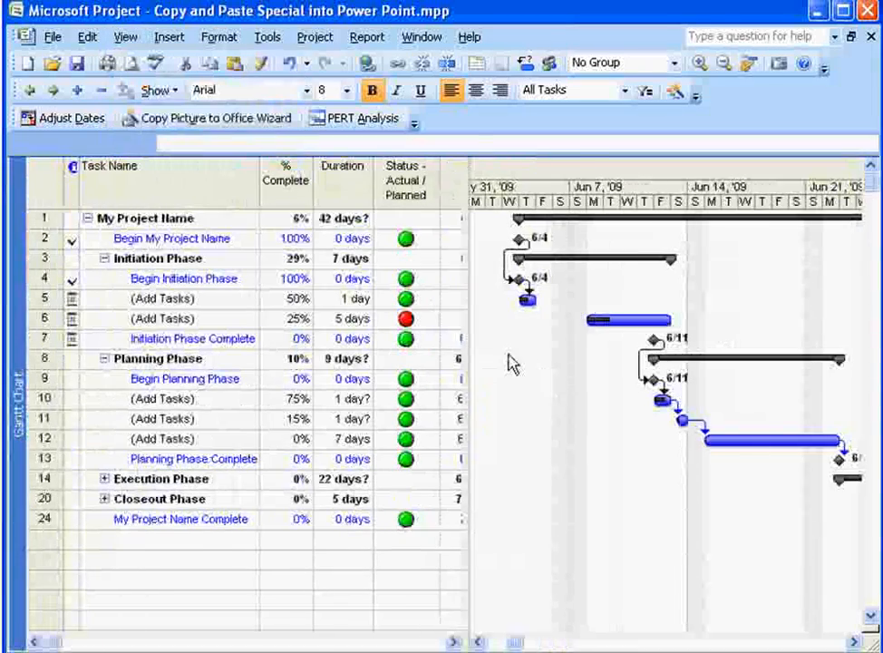
left_click_drag(465, 337, 651, 339)
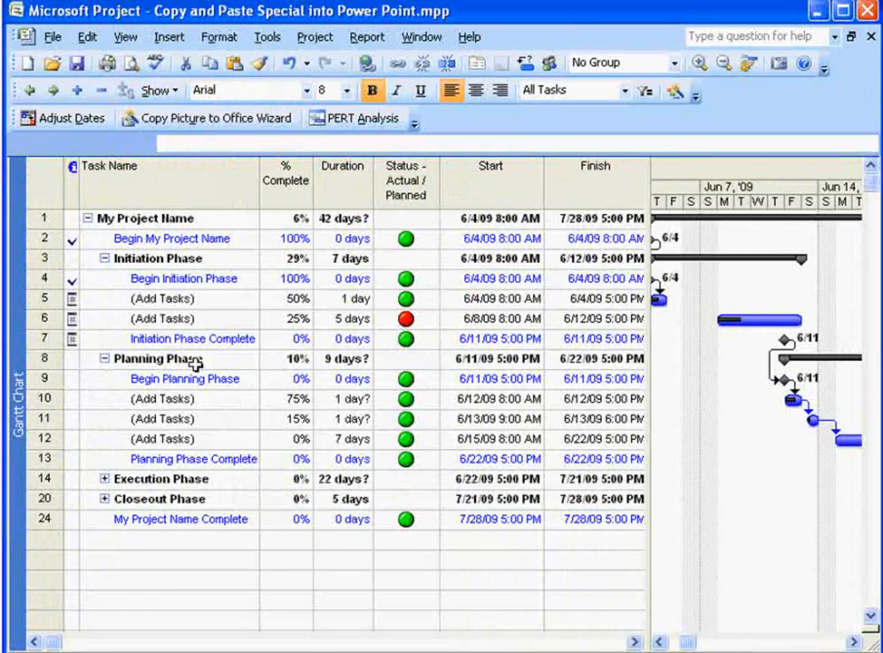
Collapse the Planning Phase subtasks and expand the Execution Phase subtasks in the task table.
left_click(104, 359)
left_click(104, 378)
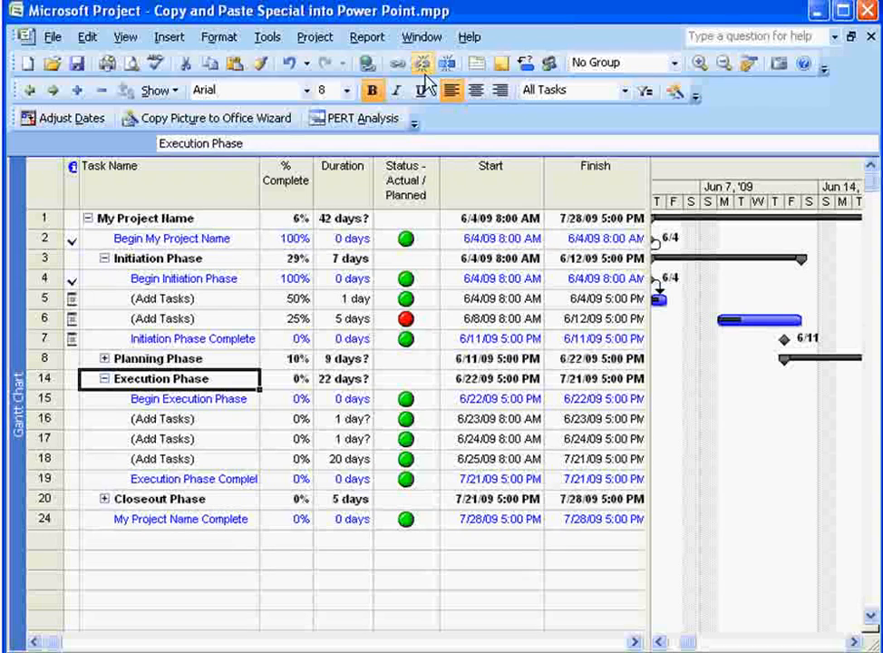
Start the Copy Picture to Office Wizard and keep the project's original outline level.
left_click(190, 122)
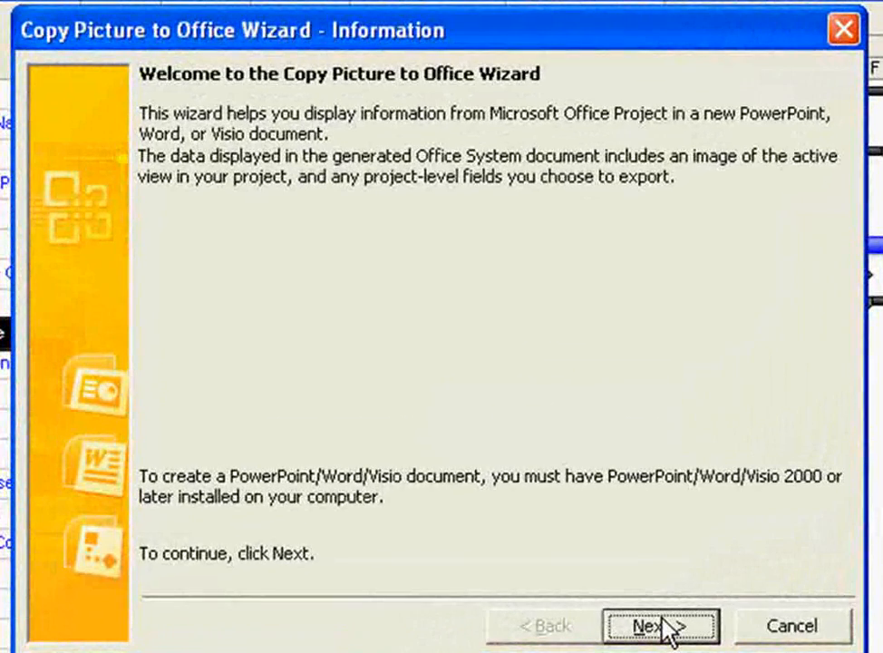
left_click(671, 628)
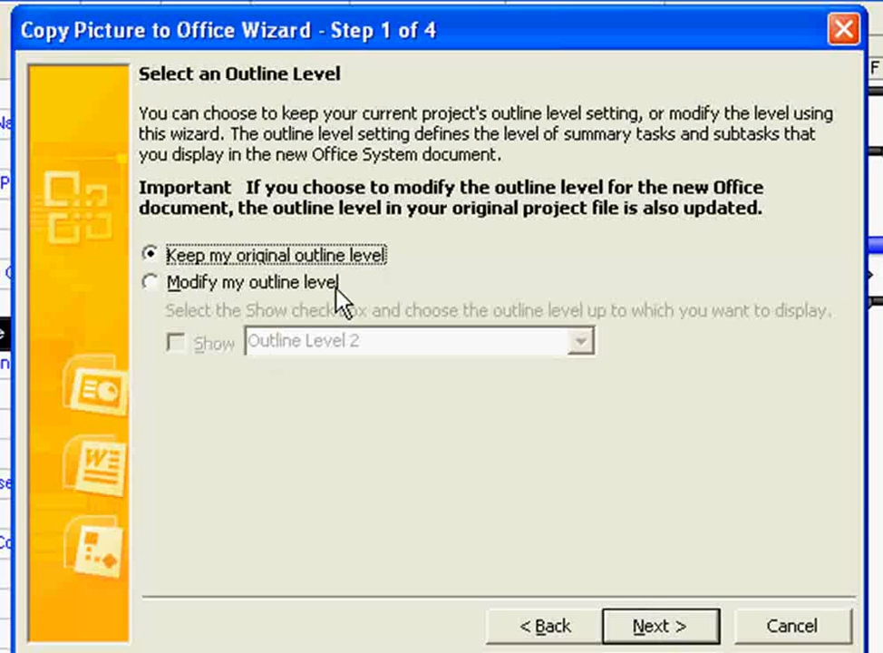
left_click(191, 284)
left_click(194, 257)
left_click(680, 628)
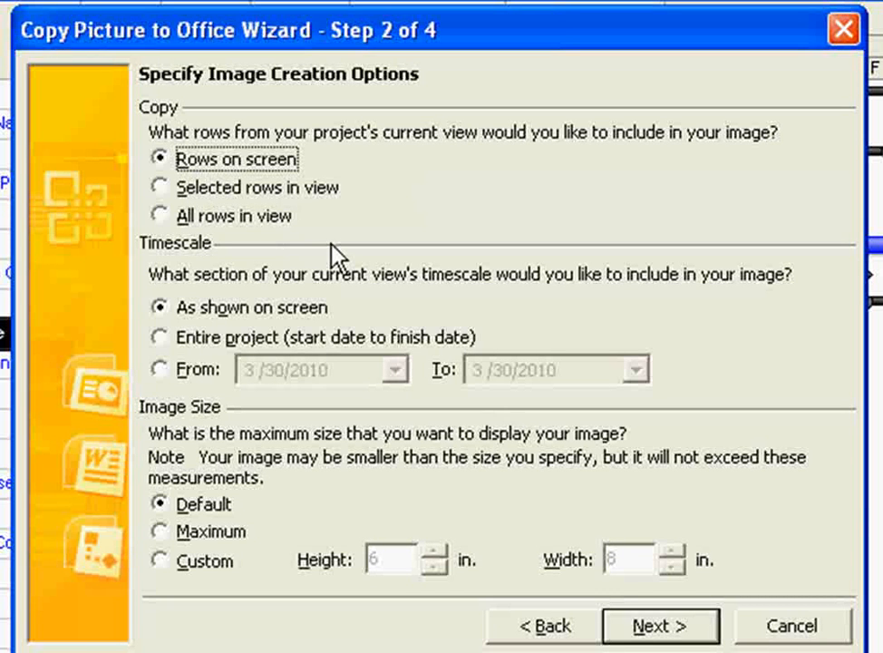
Set the image to include the rows on screen and the timescale as shown on screen, at the default image size.
left_click(319, 191)
left_click(172, 216)
left_click(161, 159)
left_click(160, 337)
left_click(161, 369)
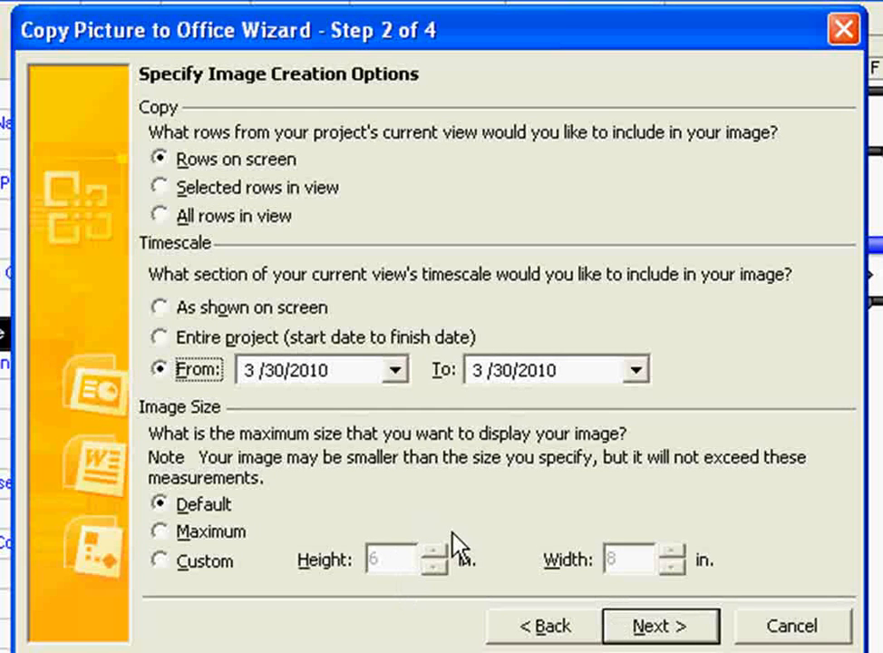
left_click(161, 308)
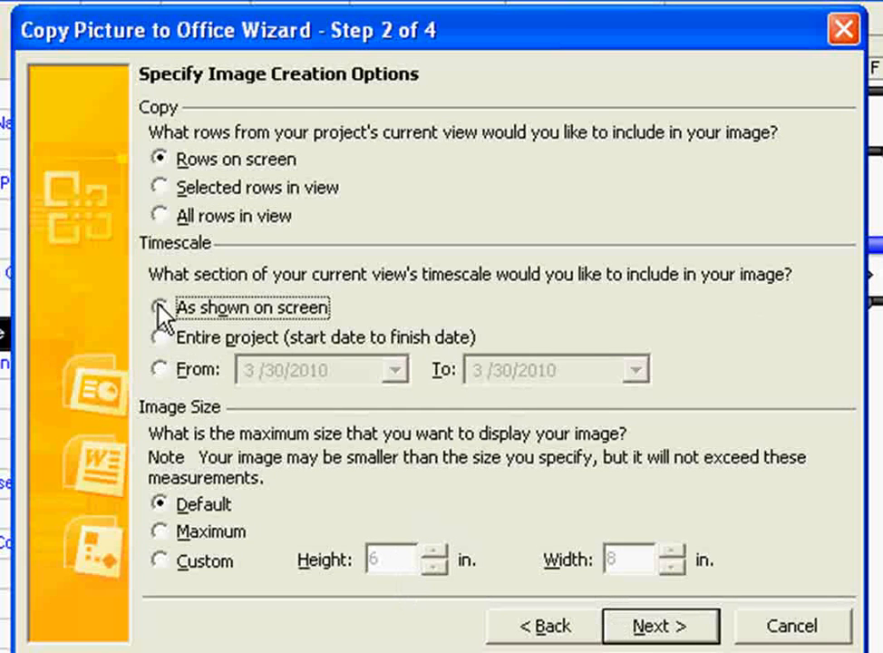
left_click(161, 532)
left_click(163, 561)
left_click(177, 505)
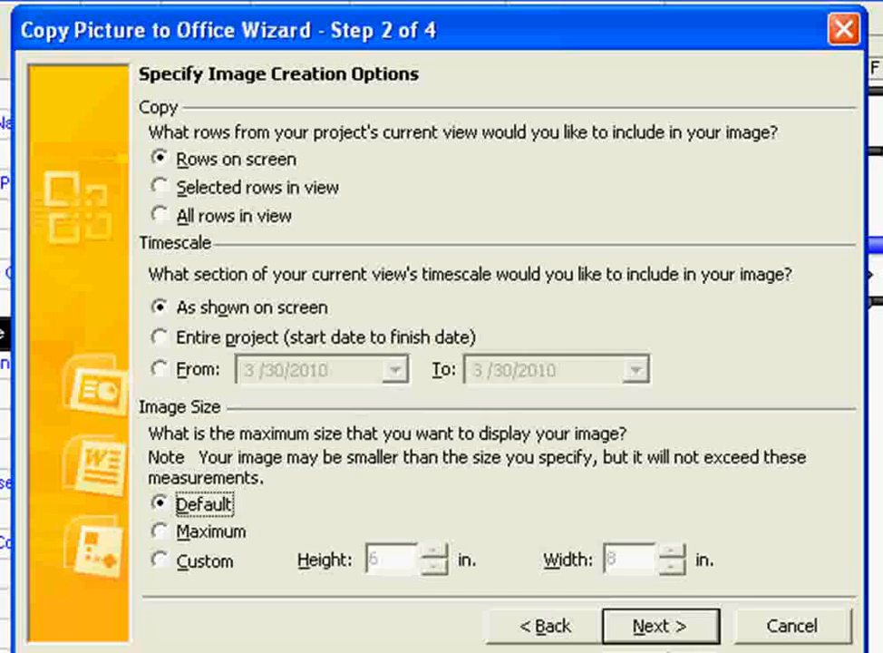
left_click(678, 634)
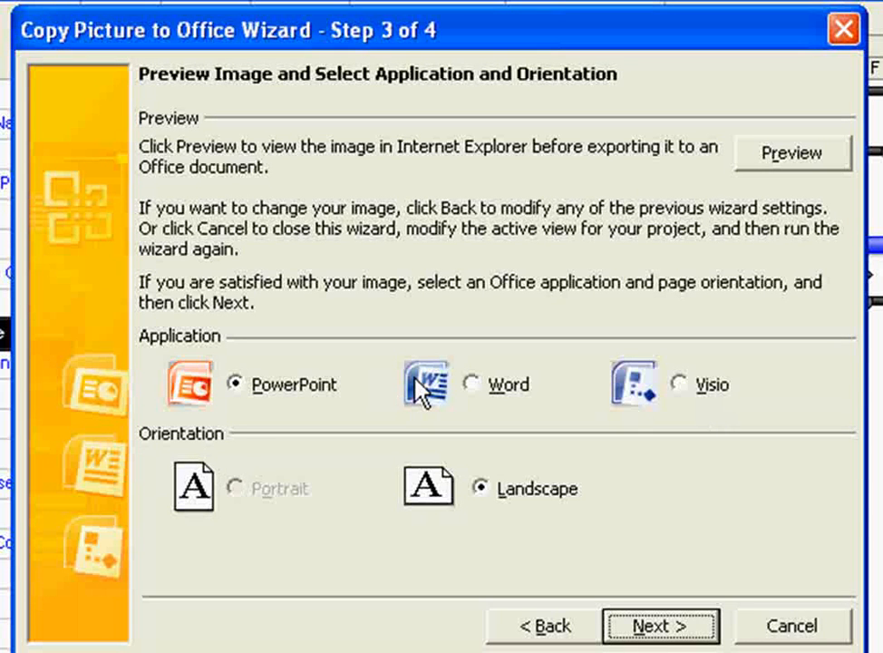
Choose PowerPoint with landscape orientation as the destination for the schedule image.
left_click(470, 384)
left_click(678, 384)
left_click(237, 386)
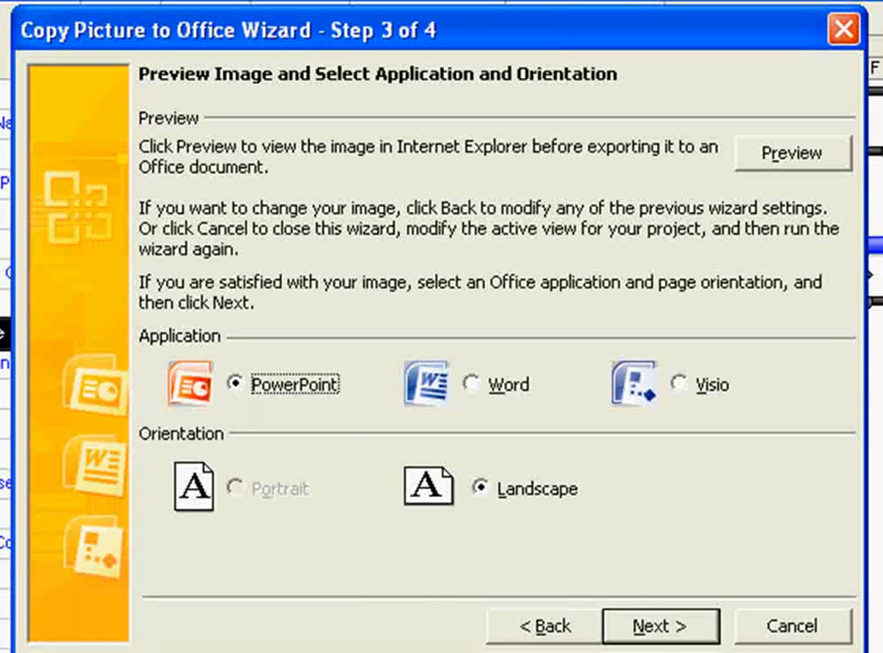
left_click(665, 635)
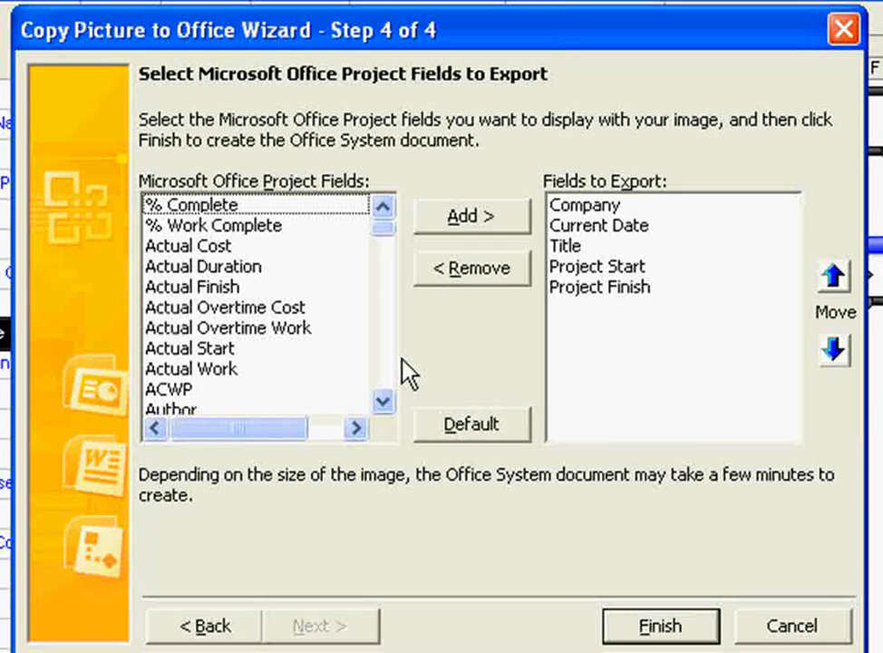
Add % Complete to the fields to export and finish the wizard to create and open the PowerPoint document.
left_click(214, 205)
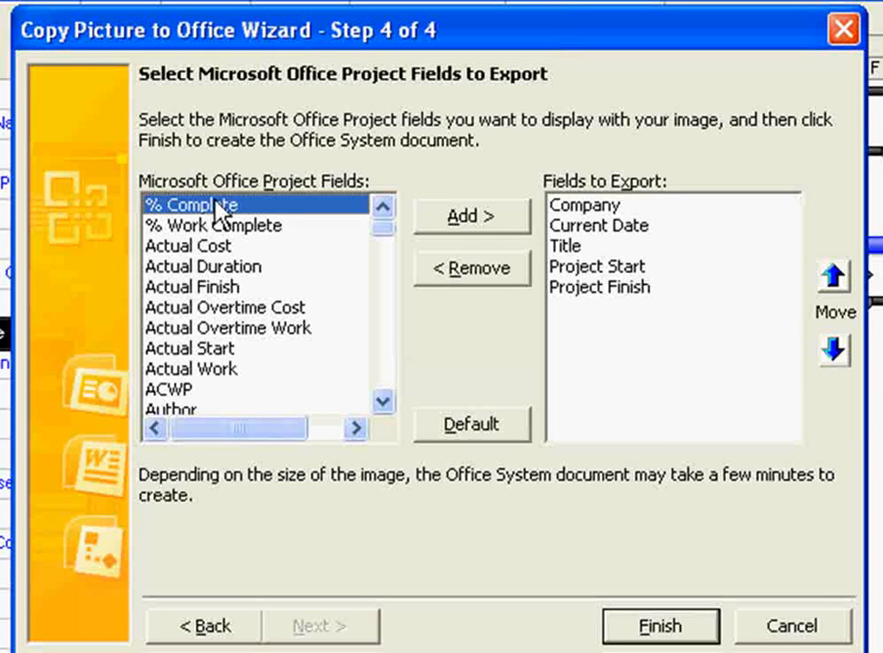
left_click(445, 215)
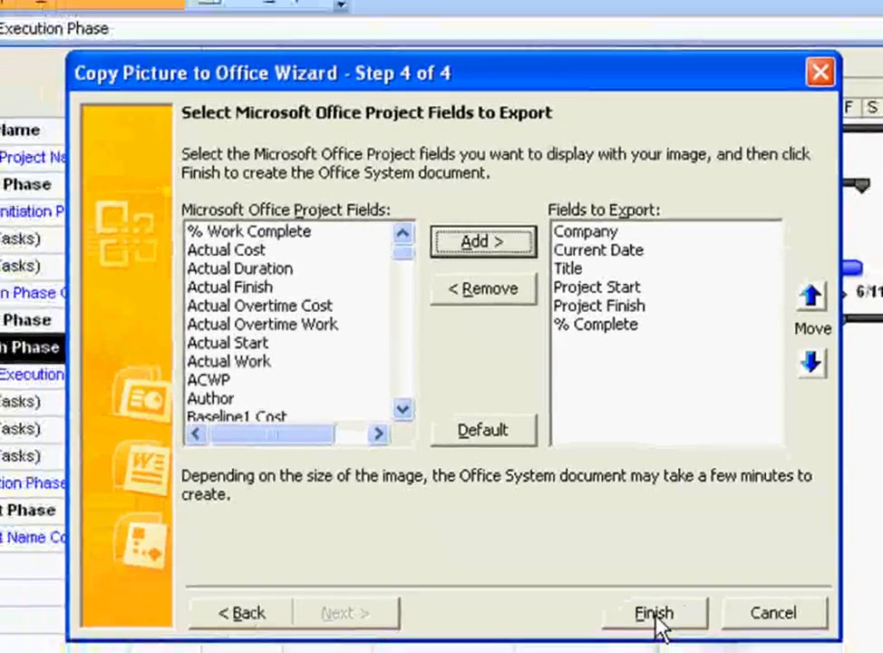
left_click(662, 633)
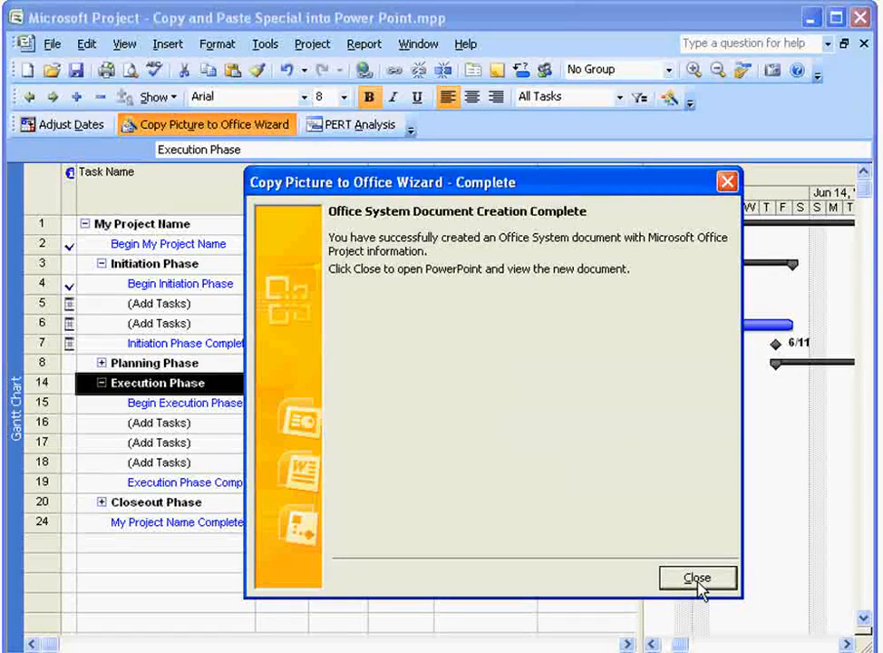
left_click(695, 579)
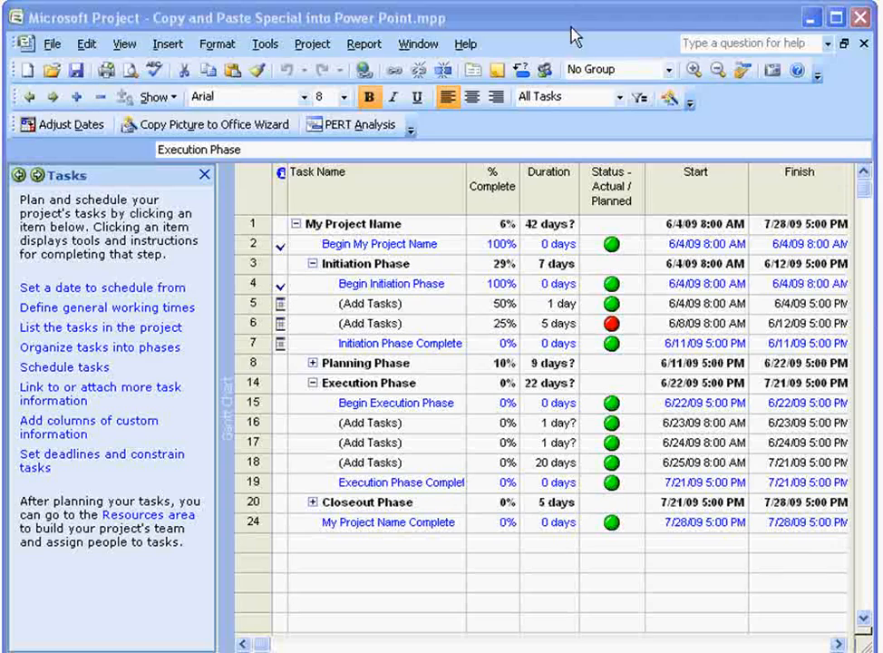
Close the Tasks pane and move the table–chart divider slightly past the Finish column.
left_click(205, 174)
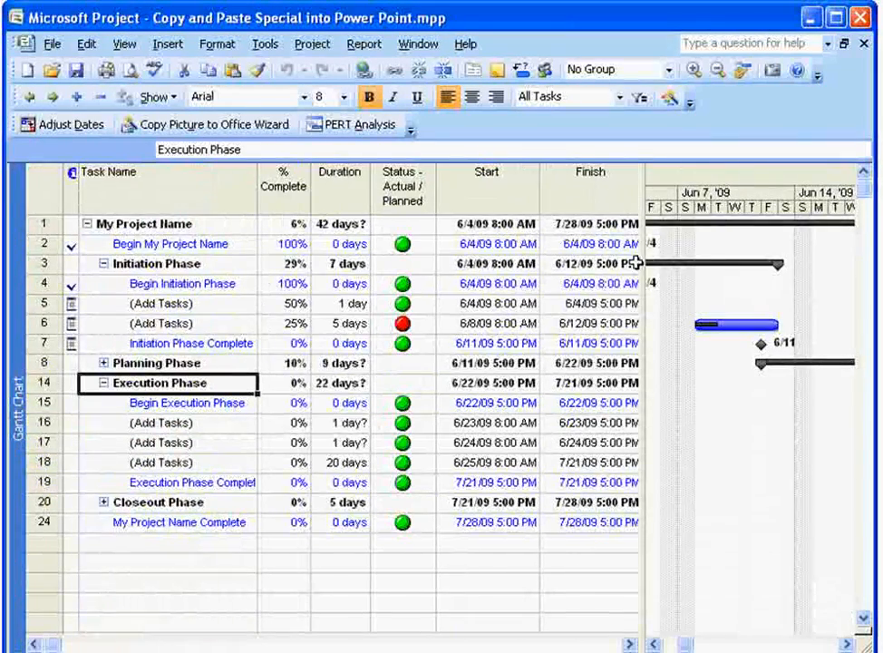
left_click_drag(642, 263, 678, 263)
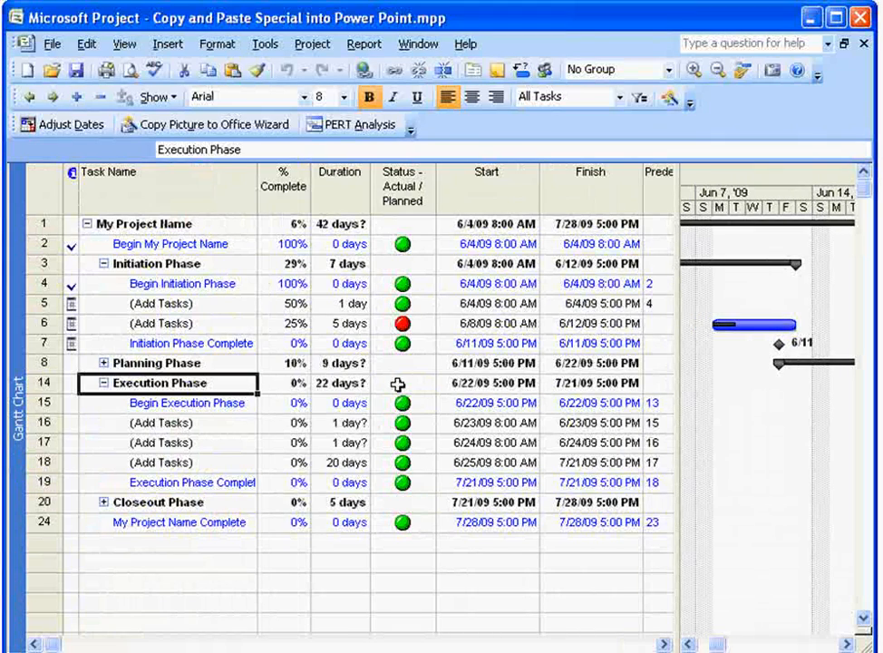